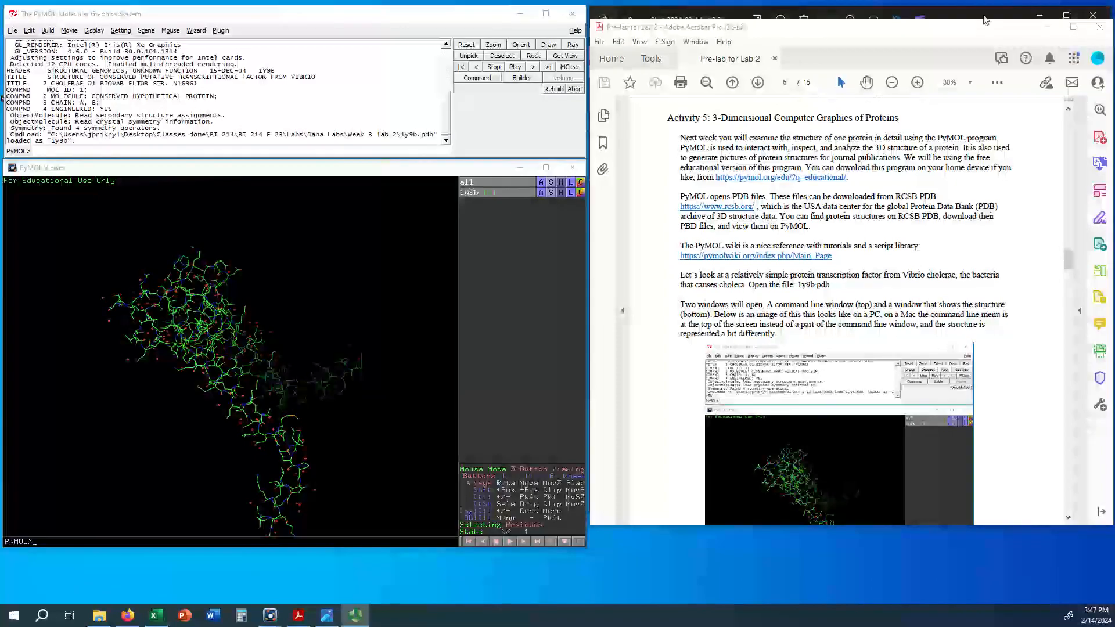
Step: View the Mac screenshot of PyMOL for comparison, and return to the pre-lab document's section on mouse controls
left_click(985, 9)
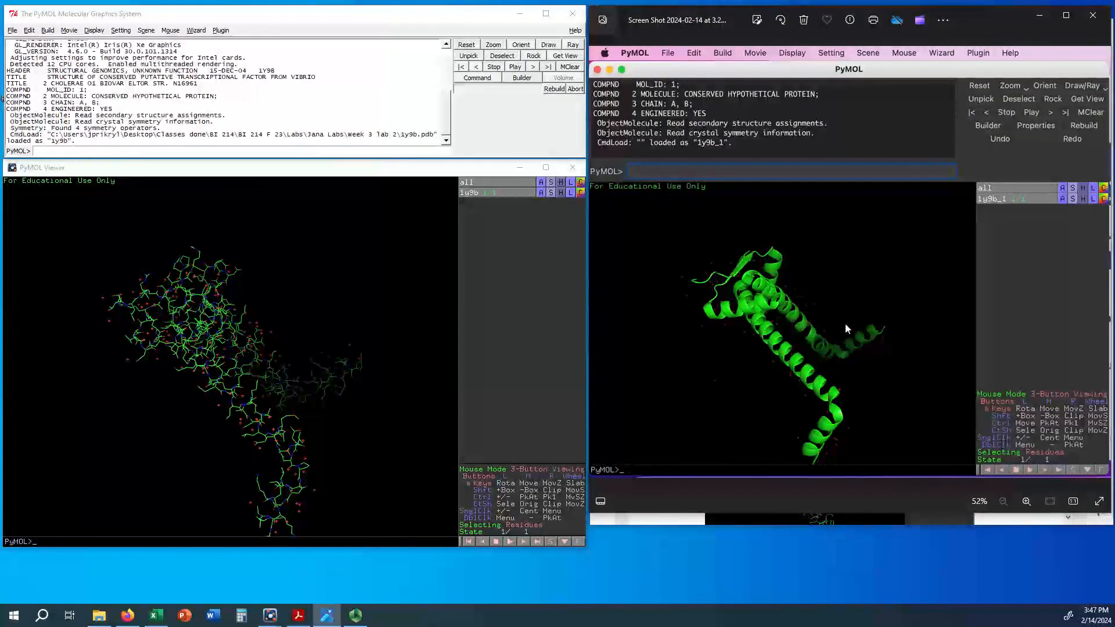
left_click(93, 99)
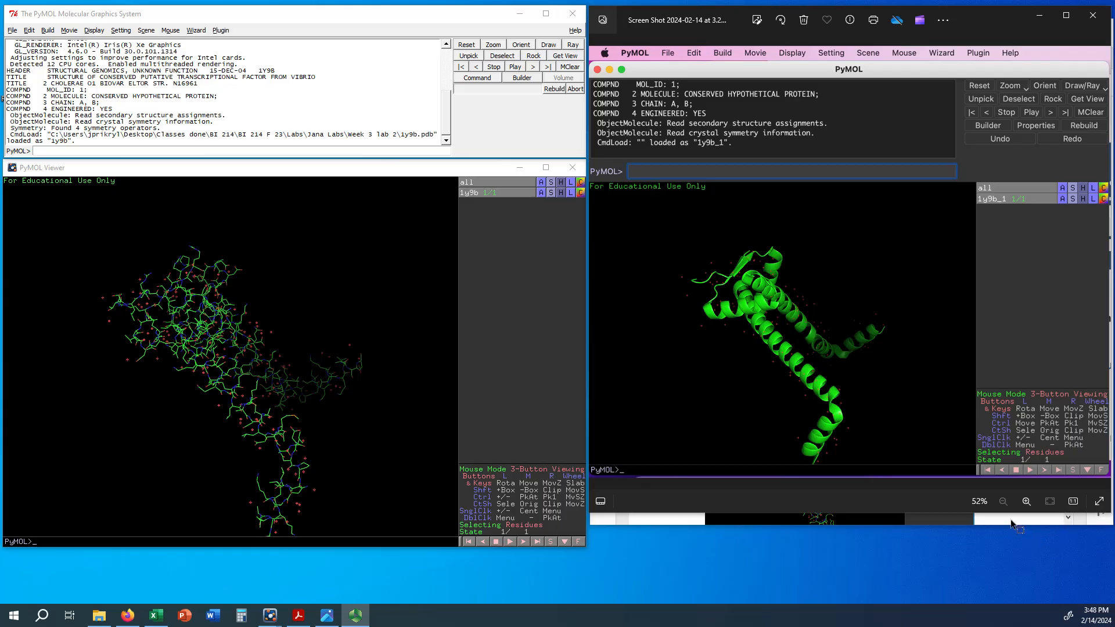
left_click(1014, 520)
scroll(835, 333, "down", 10)
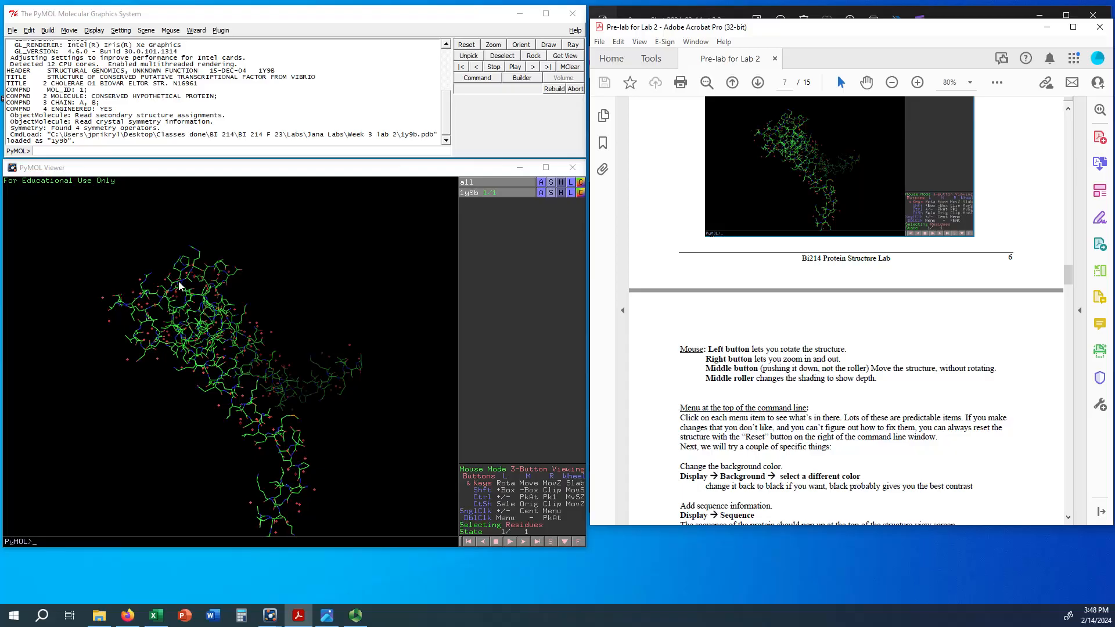
Step: Rotate the 1y9b protein structure and vary its clipping depth in both directions to examine the depth shading
mouse_move(149, 349)
left_mouse_down()
mouse_move(246, 304)
mouse_move(105, 351)
mouse_move(144, 353)
left_mouse_up()
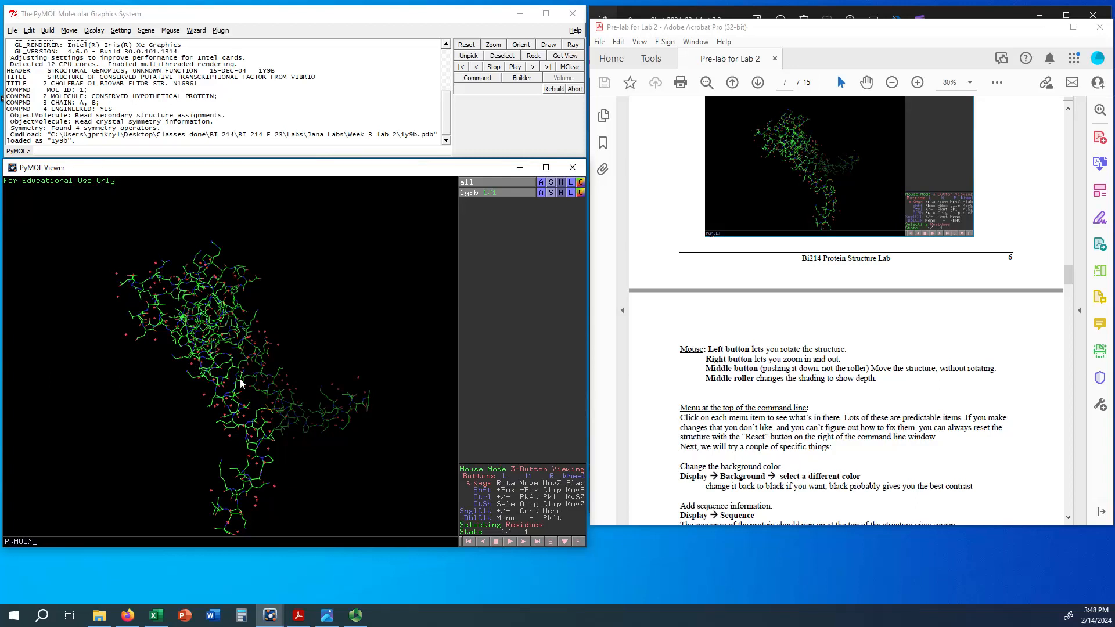
mouse_move(226, 399)
right_mouse_down()
mouse_move(210, 322)
mouse_move(201, 345)
mouse_move(216, 320)
mouse_move(214, 407)
right_mouse_up()
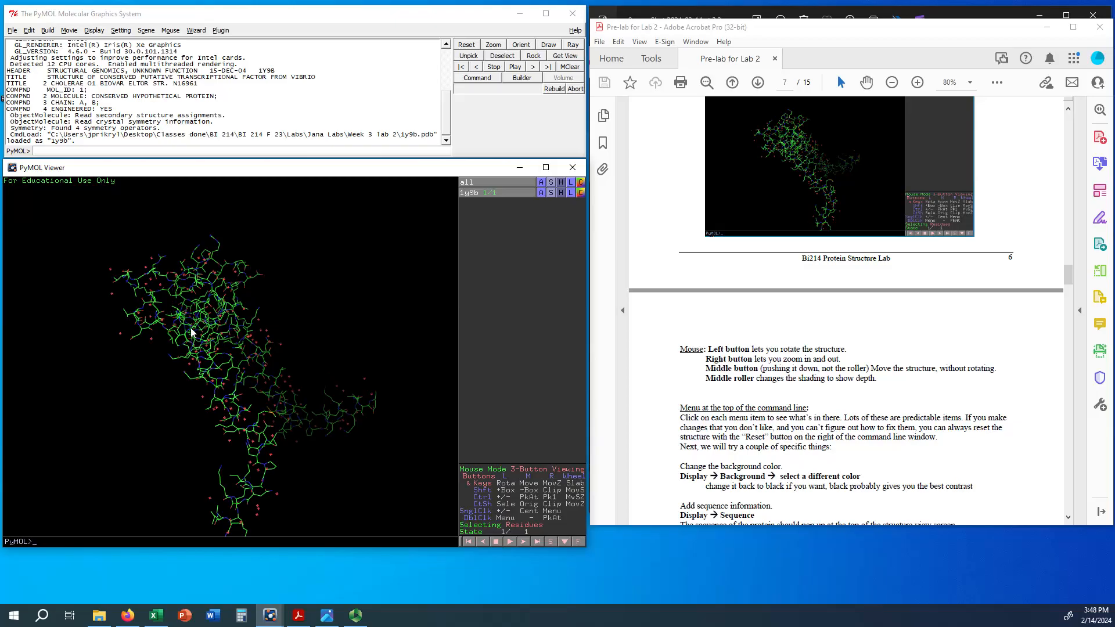
middle_click_drag(192, 332, 191, 308)
scroll(191, 308, "down", 5)
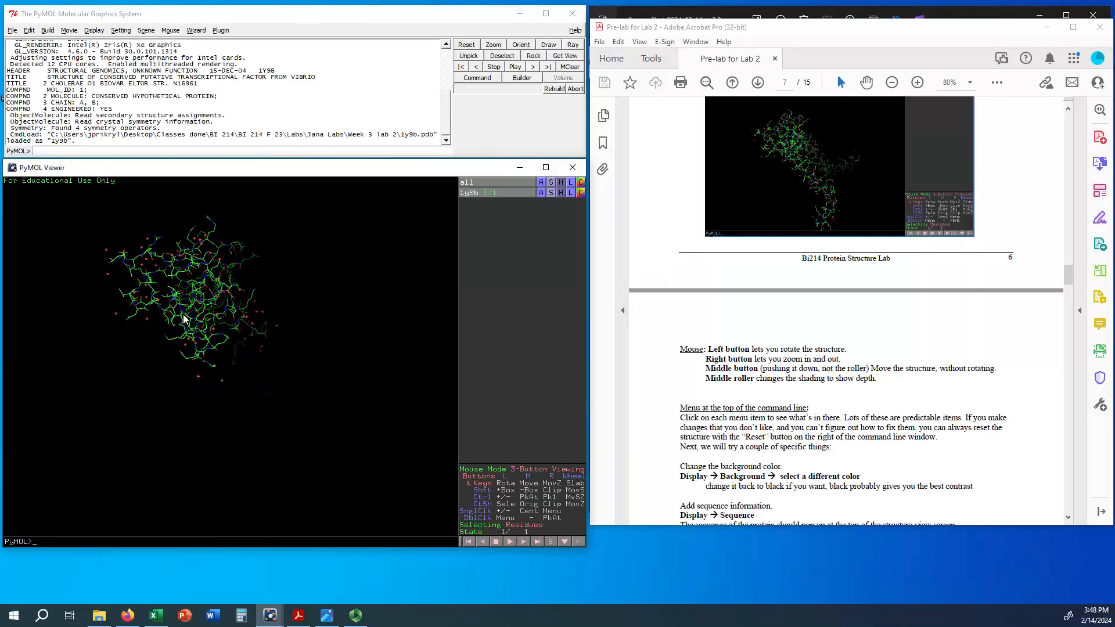
scroll(183, 318, "up", 4)
scroll(180, 313, "down", 4)
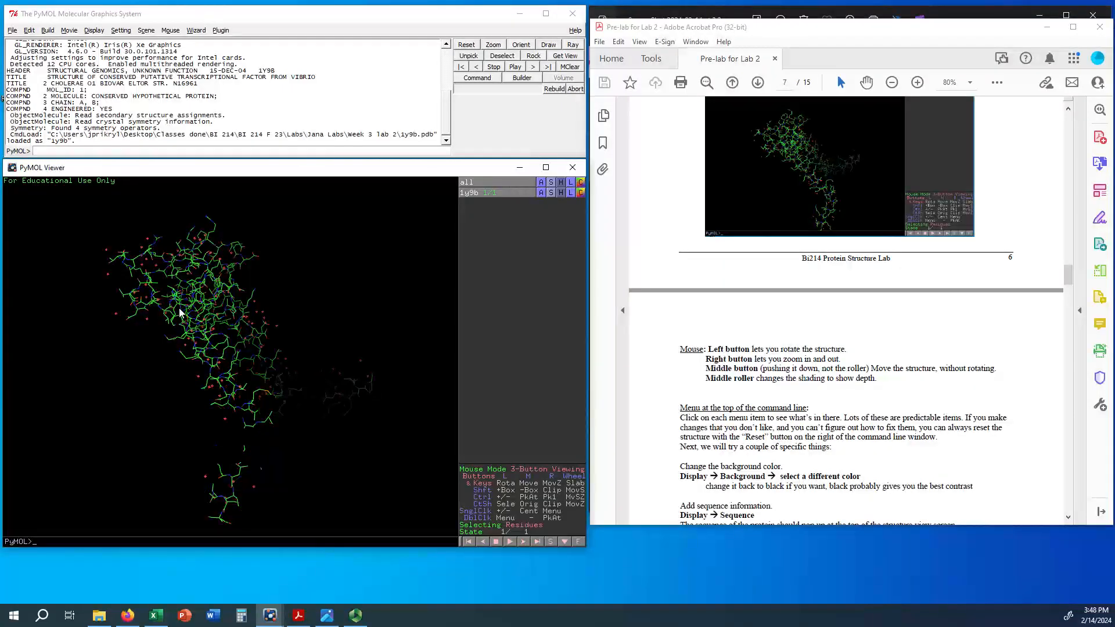
scroll(179, 306, "up", 3)
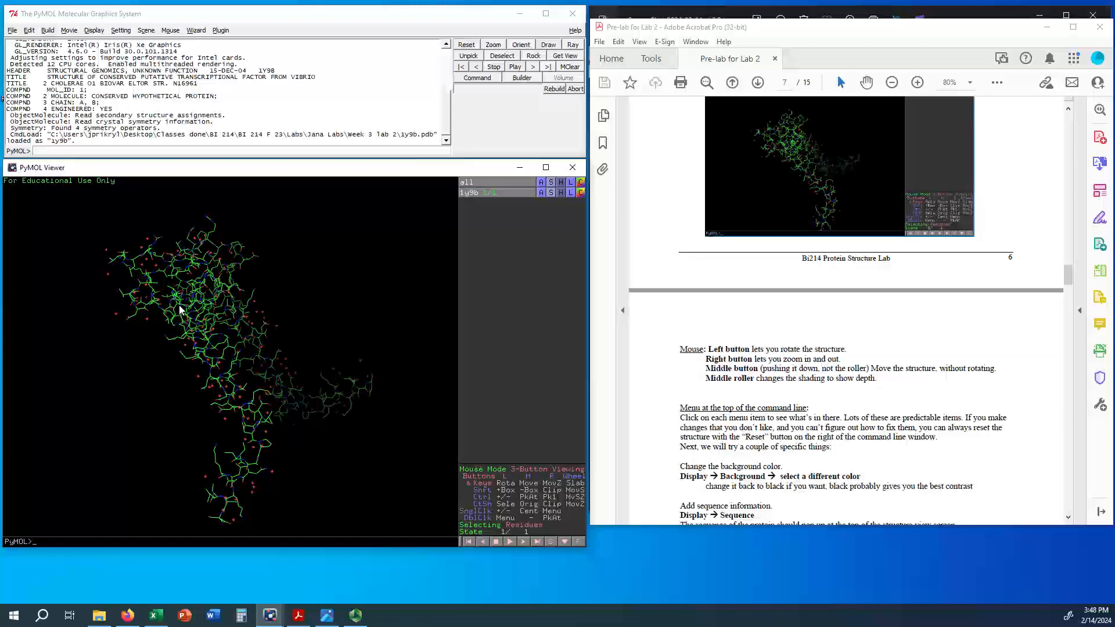
scroll(179, 305, "down", 3)
scroll(179, 305, "up", 5)
Step: Clip the structure completely out of view, and reset the view to its default
mouse_move(212, 360)
left_mouse_down()
mouse_move(267, 314)
mouse_move(299, 305)
mouse_move(235, 316)
left_mouse_up()
scroll(245, 204, "down", 2)
scroll(246, 206, "down", 5)
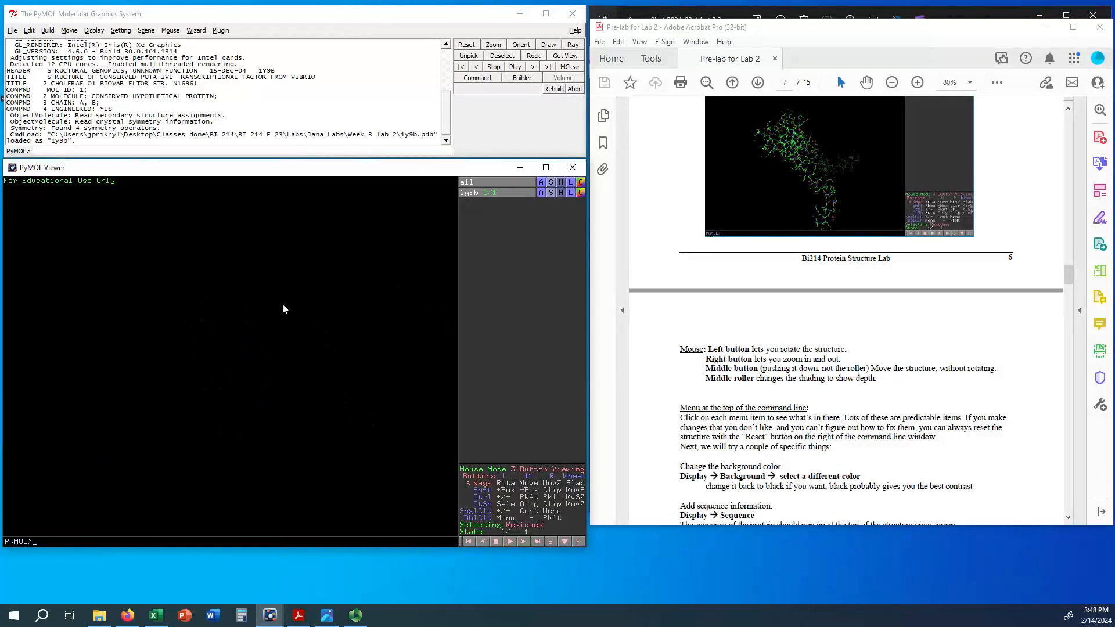
left_click(467, 47)
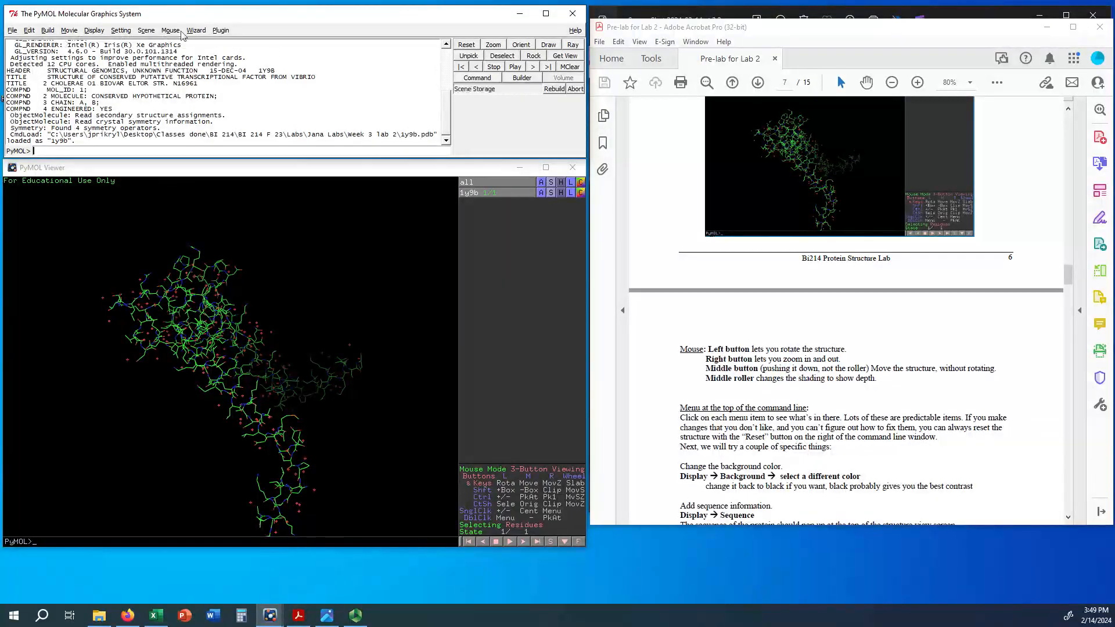
Step: Change the structure viewer's background to white, and set it back to black
left_click(94, 30)
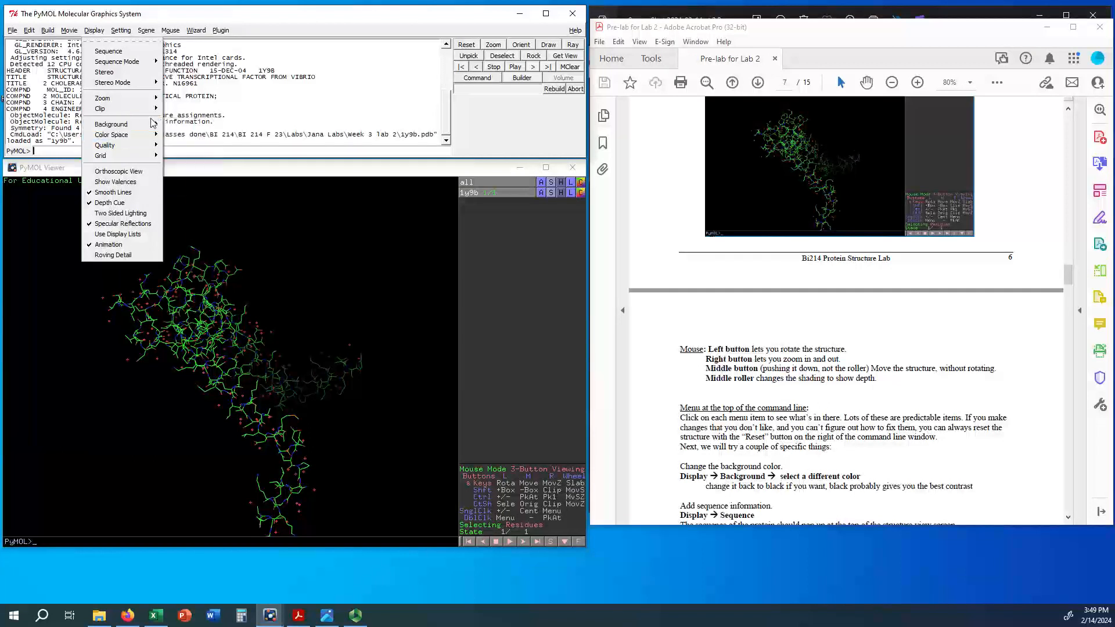
mouse_move(141, 127)
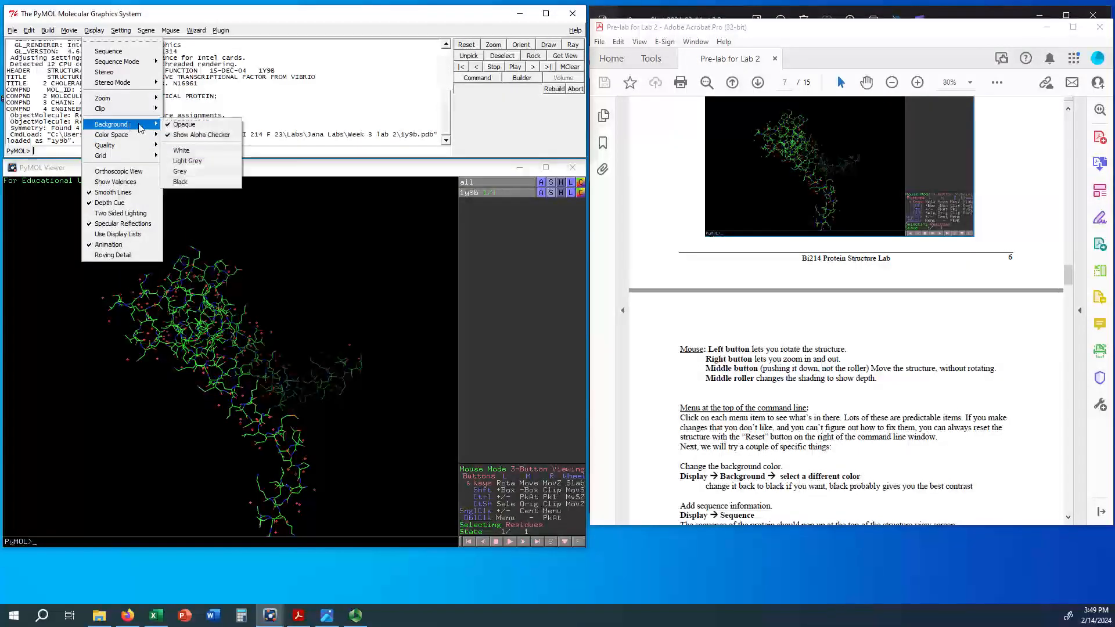
left_click(196, 151)
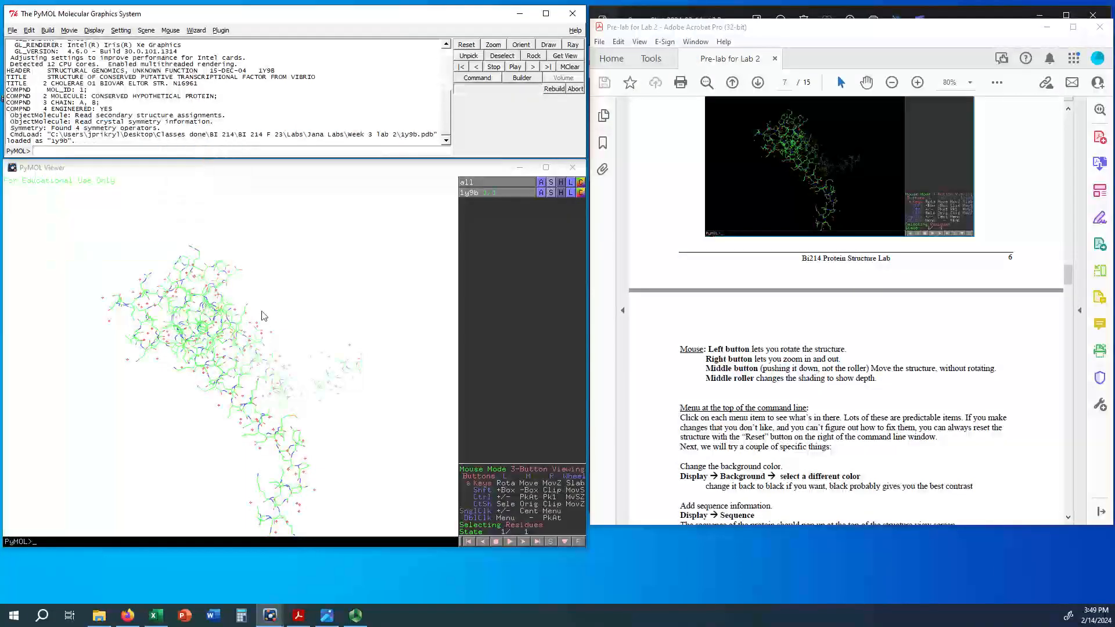
left_click(95, 31)
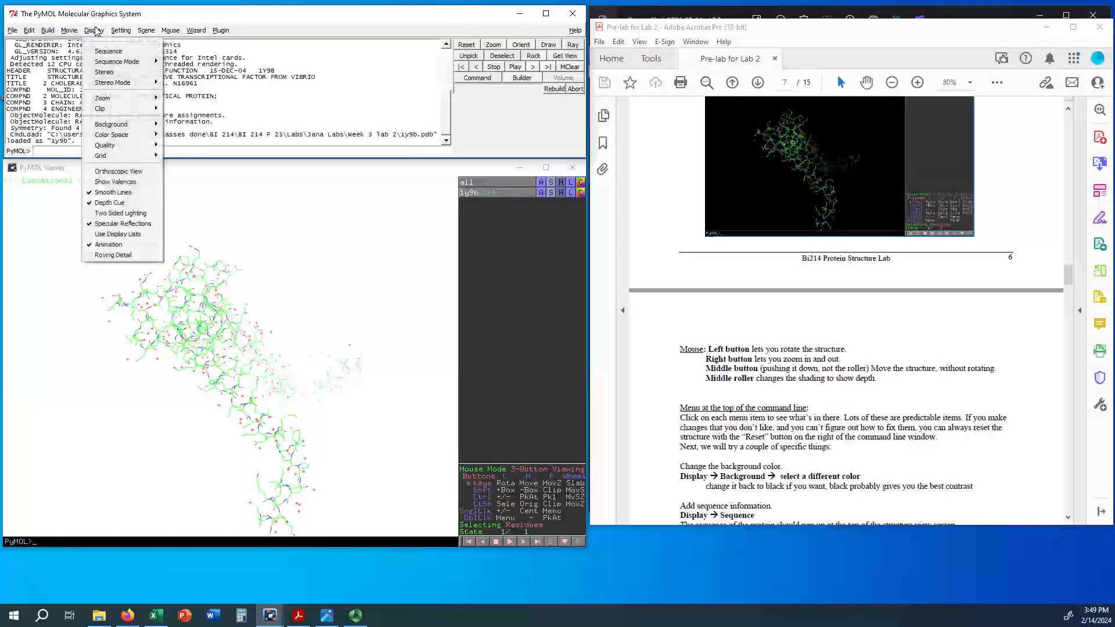
mouse_move(116, 126)
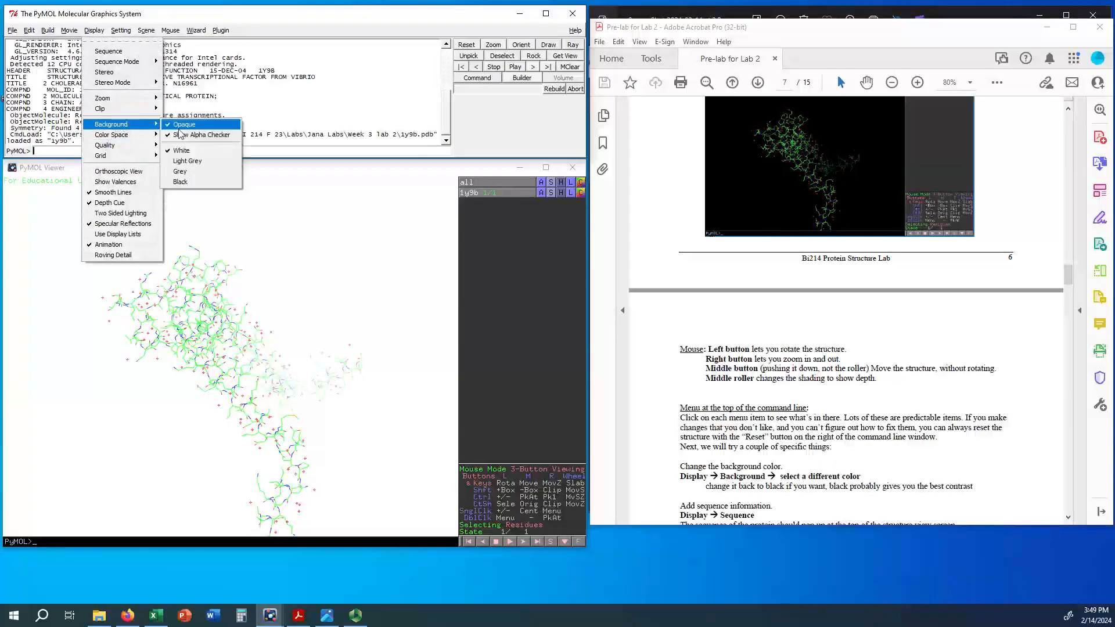
left_click(193, 180)
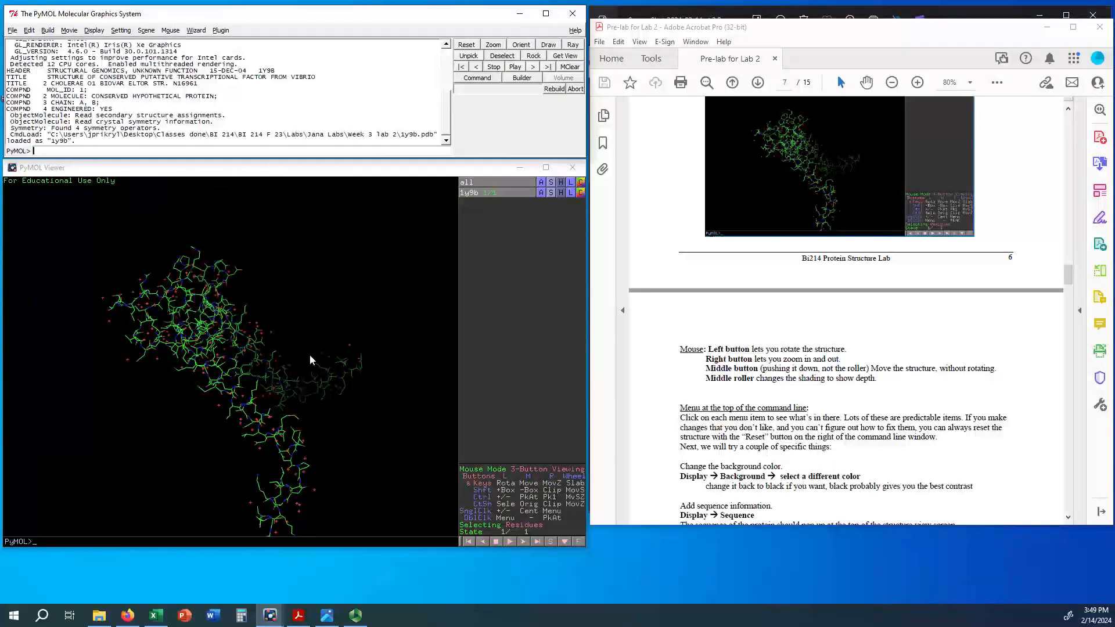
Step: Show the protein sequence above the structure, and toggle it off and on again with the viewer's sequence control
scroll(875, 473, "down", 2)
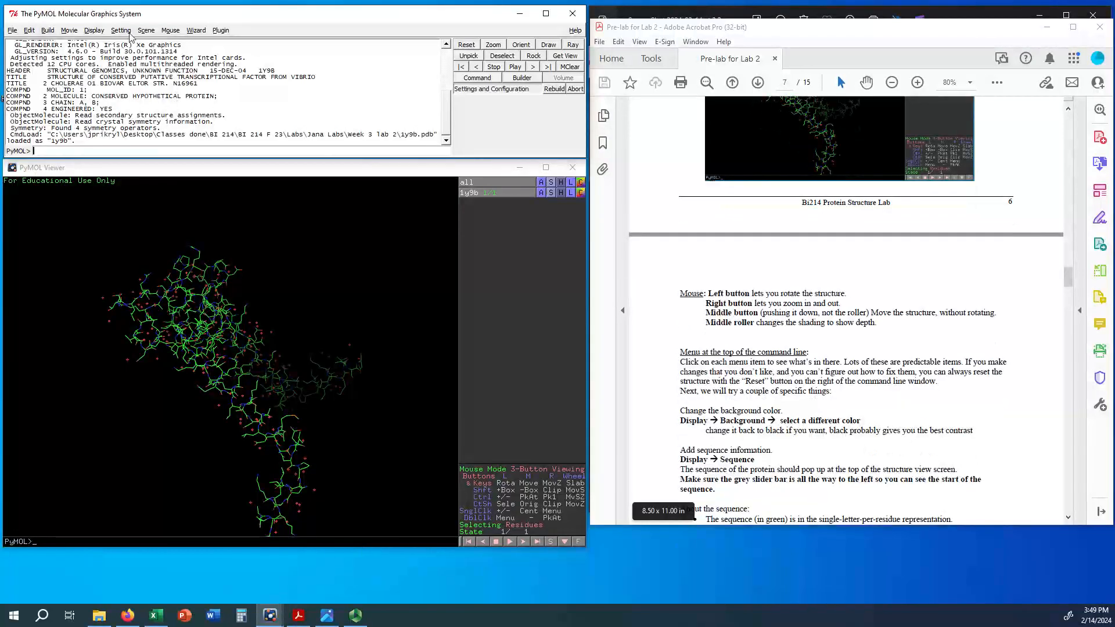
left_click(94, 30)
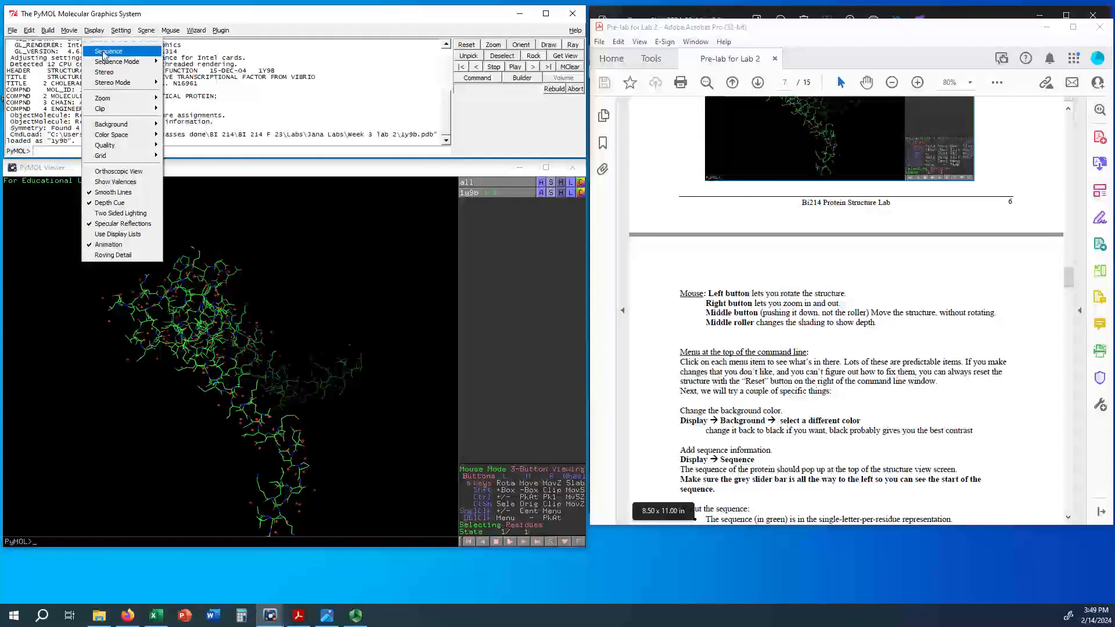
left_click(103, 52)
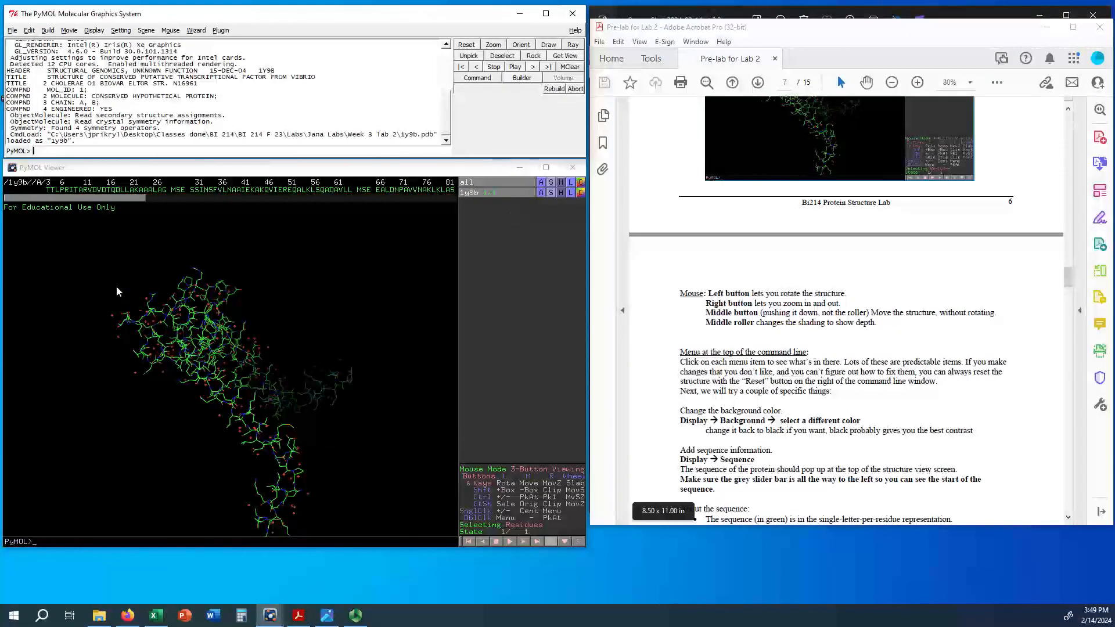
left_click(551, 542)
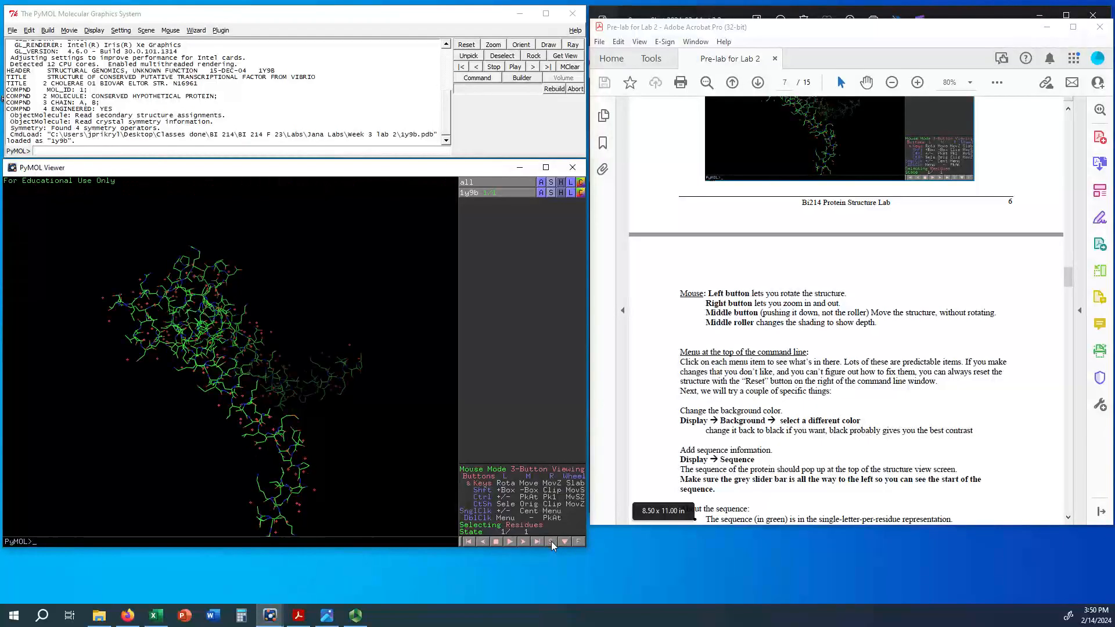
left_click(552, 541)
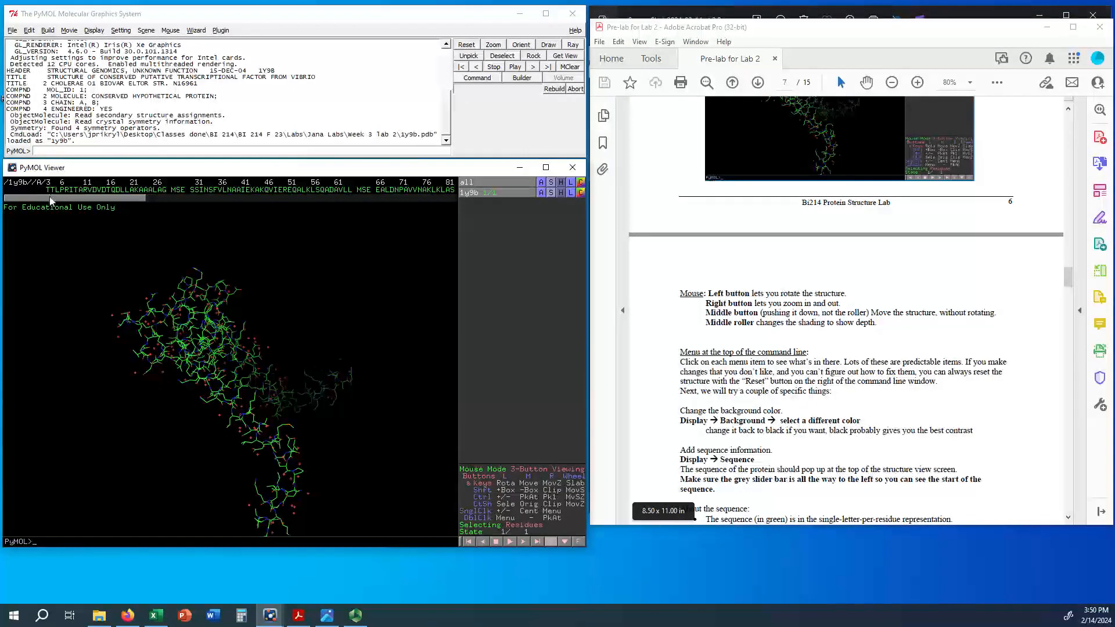
Step: Slide along the sequence past the water oxygens to polypeptide B, and return to the start of polypeptide A
left_click_drag(50, 198, 29, 218)
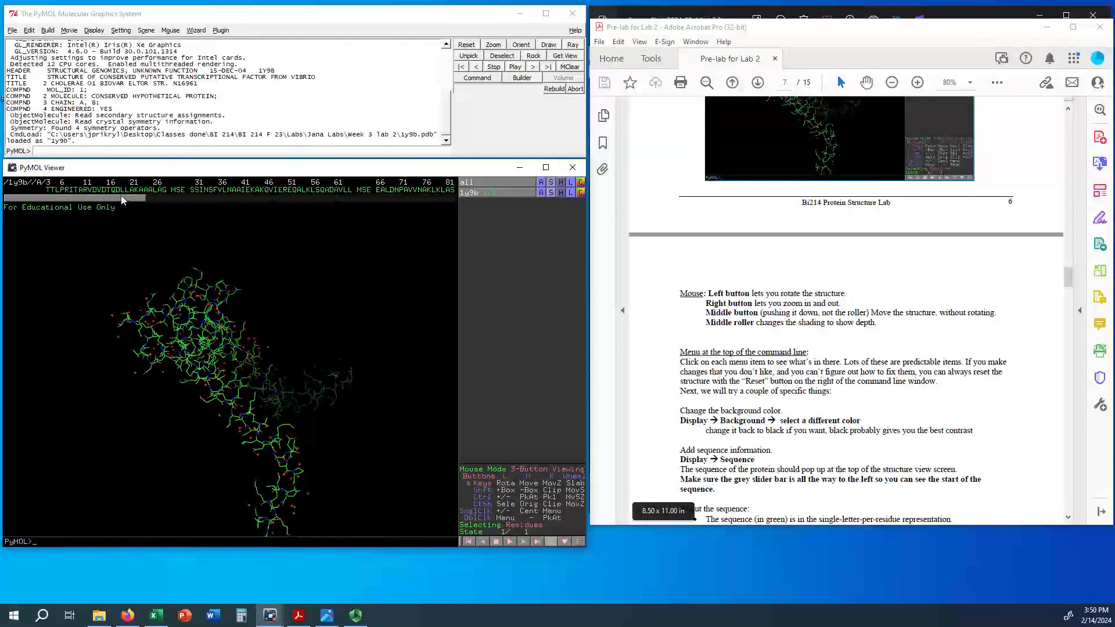
left_click_drag(121, 197, 230, 214)
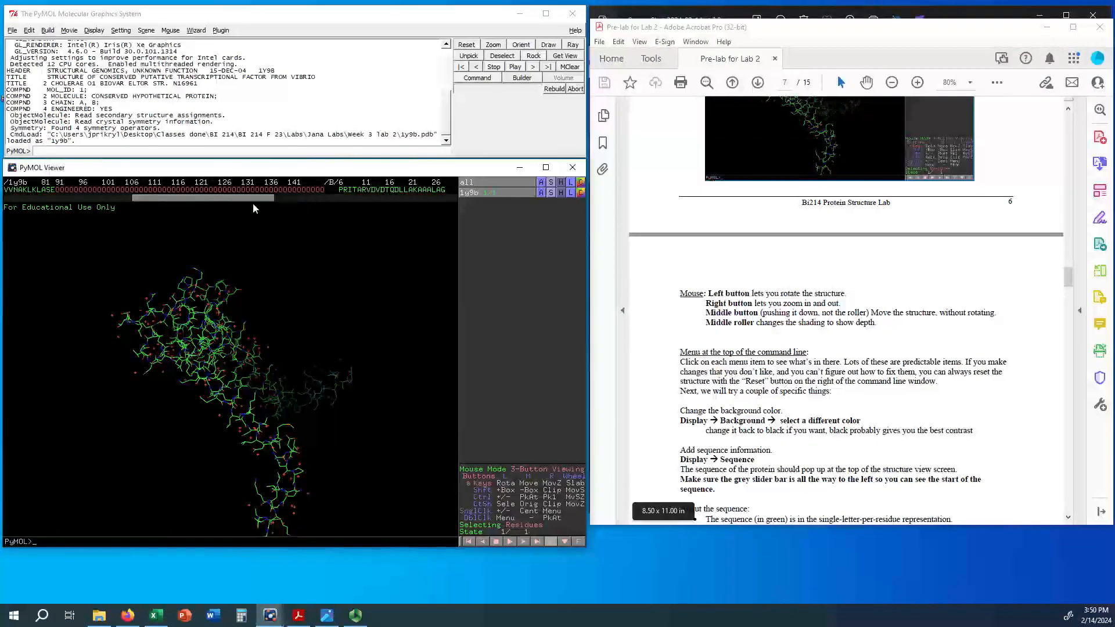
left_click_drag(252, 201, 87, 205)
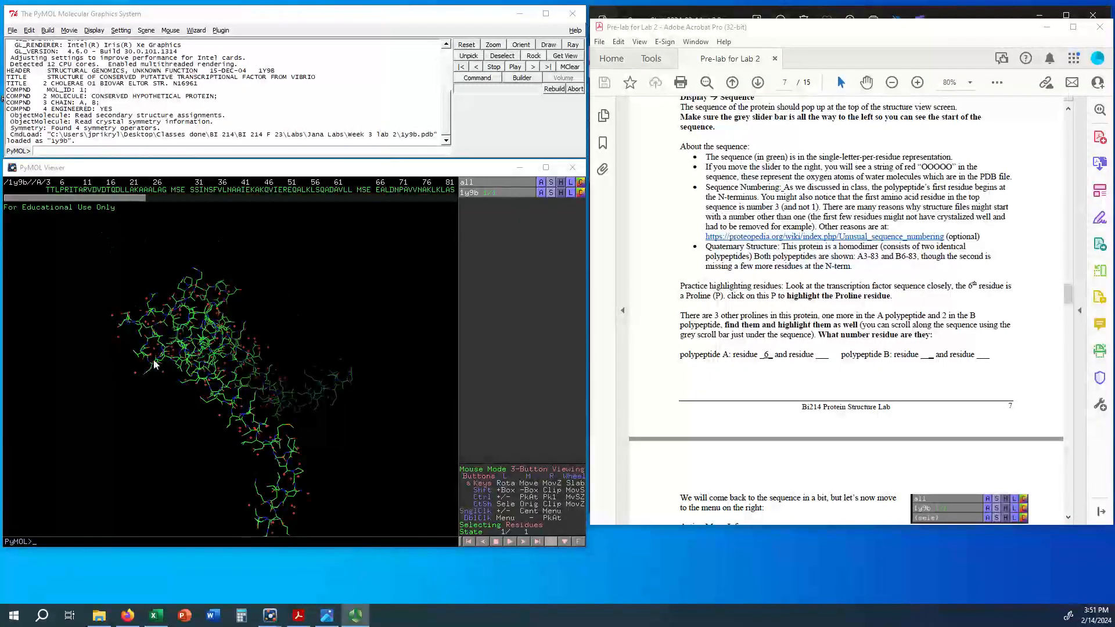
Step: Rotate and zoom in on the structure, select leucine 63 of polypeptide A in it, and deselect that residue
left_click_drag(238, 402, 234, 358)
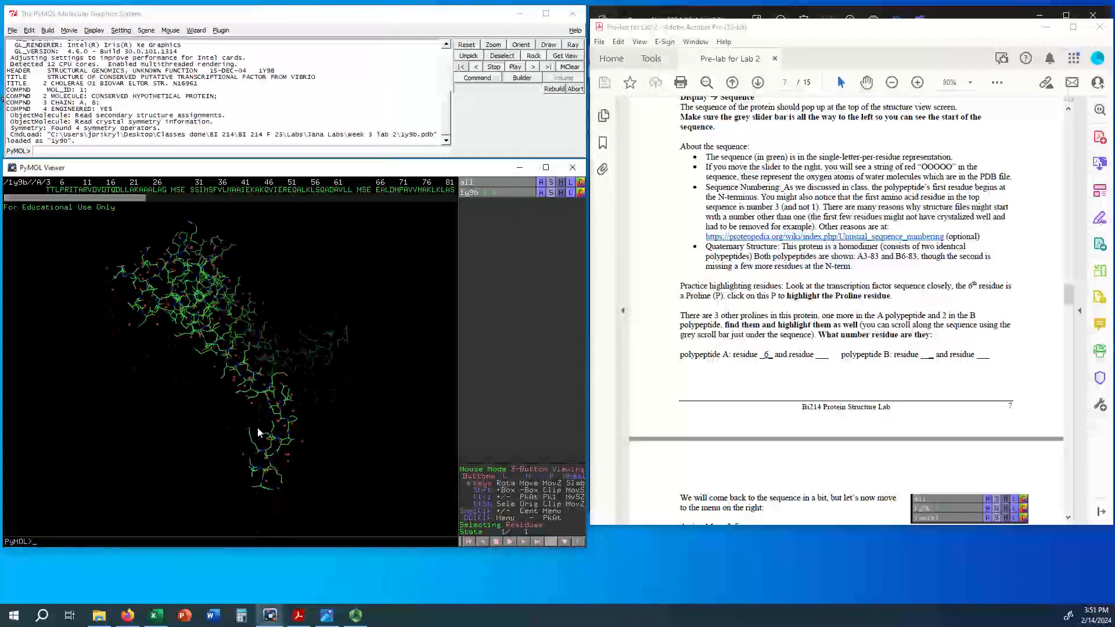
mouse_move(257, 428)
right_mouse_down()
mouse_move(249, 371)
mouse_move(223, 528)
mouse_move(246, 420)
right_mouse_up()
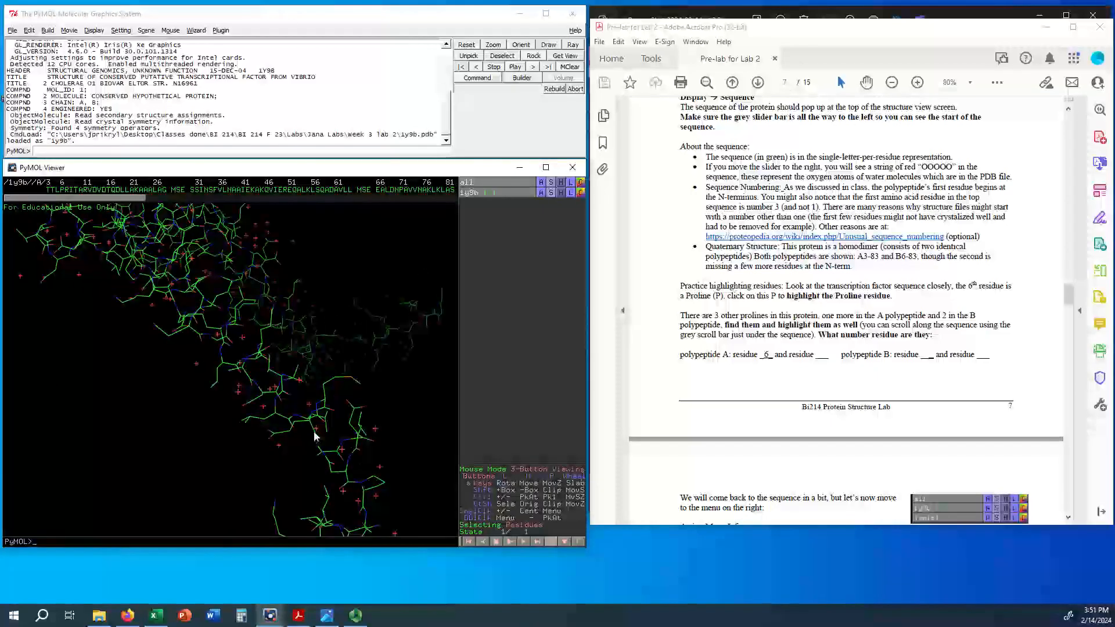
left_click(266, 420)
left_click(265, 420)
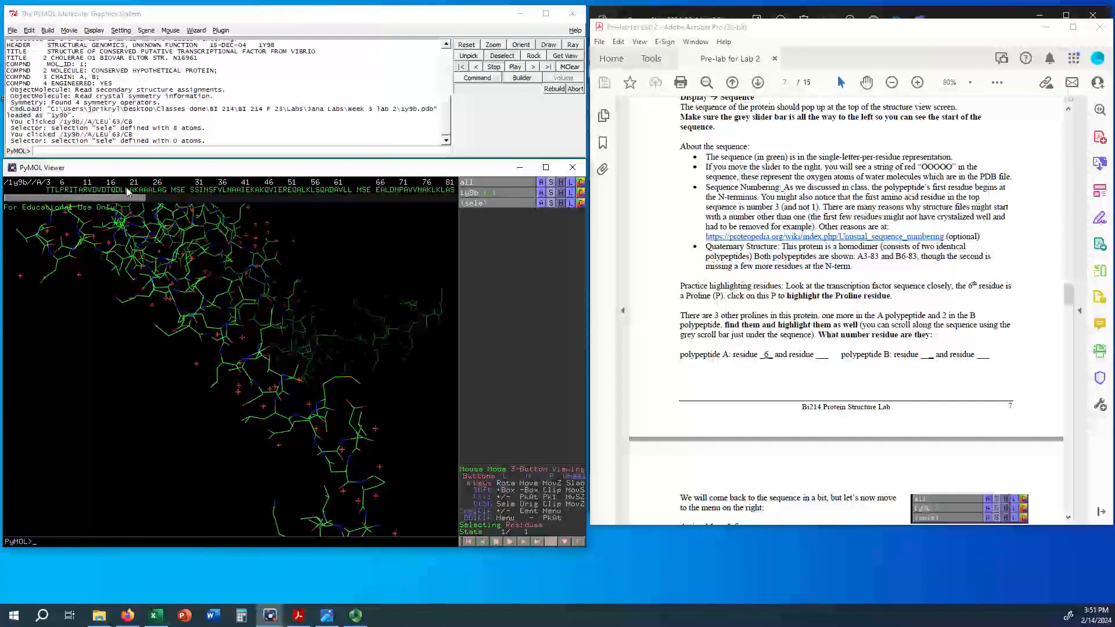
Step: Highlight all four prolines in the sequence: residue 6 and the one after DN in polypeptide A, and their two counterparts in polypeptide B
left_click(63, 190)
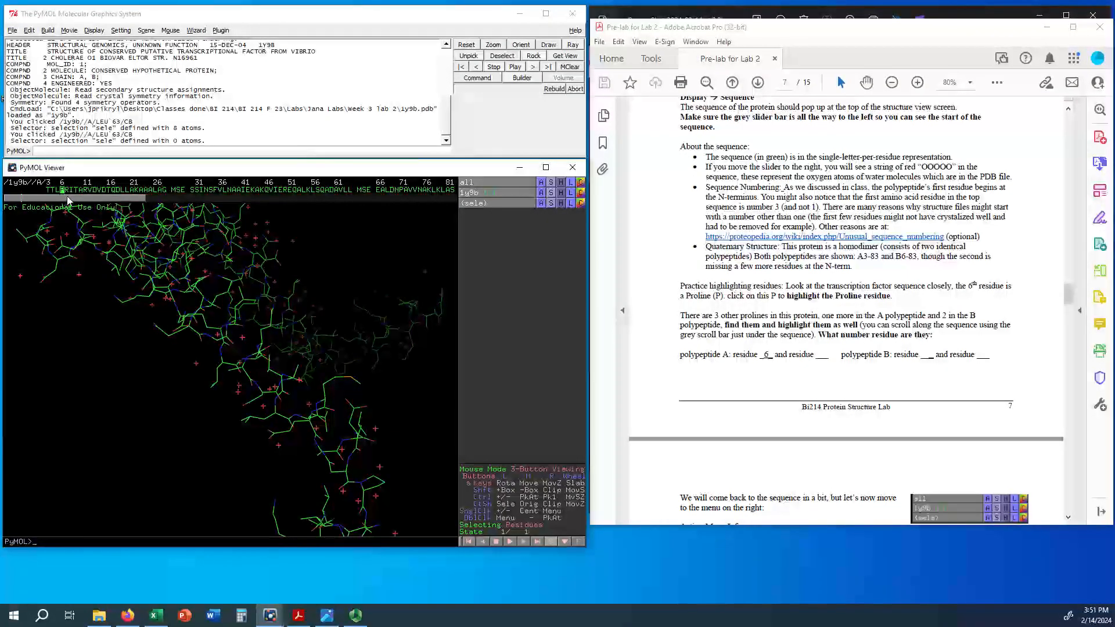
left_click_drag(67, 197, 96, 197)
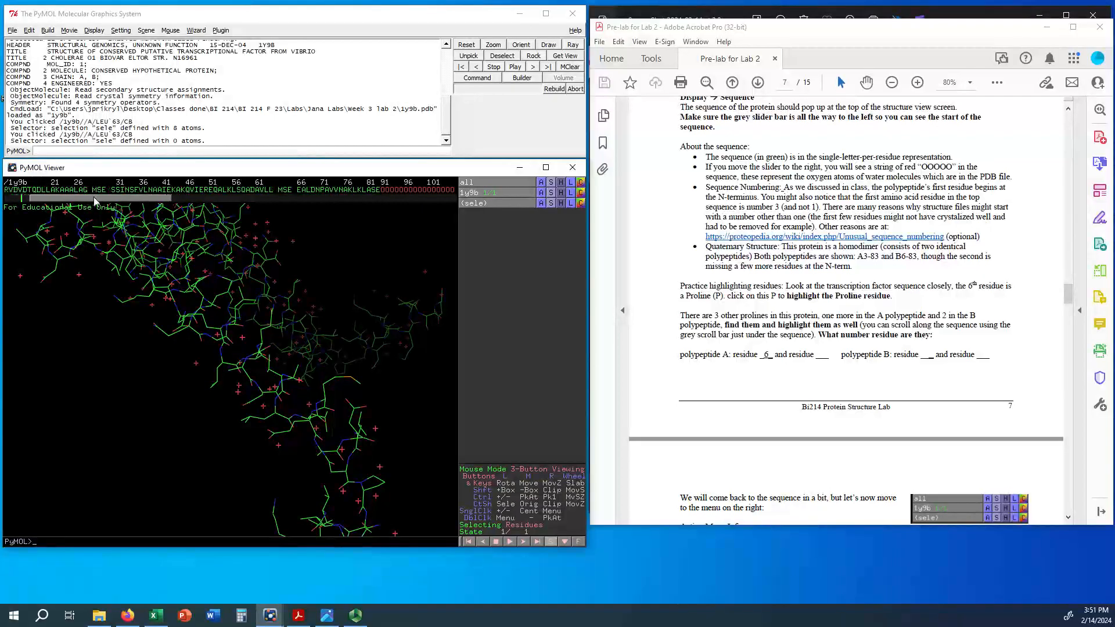
left_click(322, 190)
left_click_drag(149, 201, 297, 209)
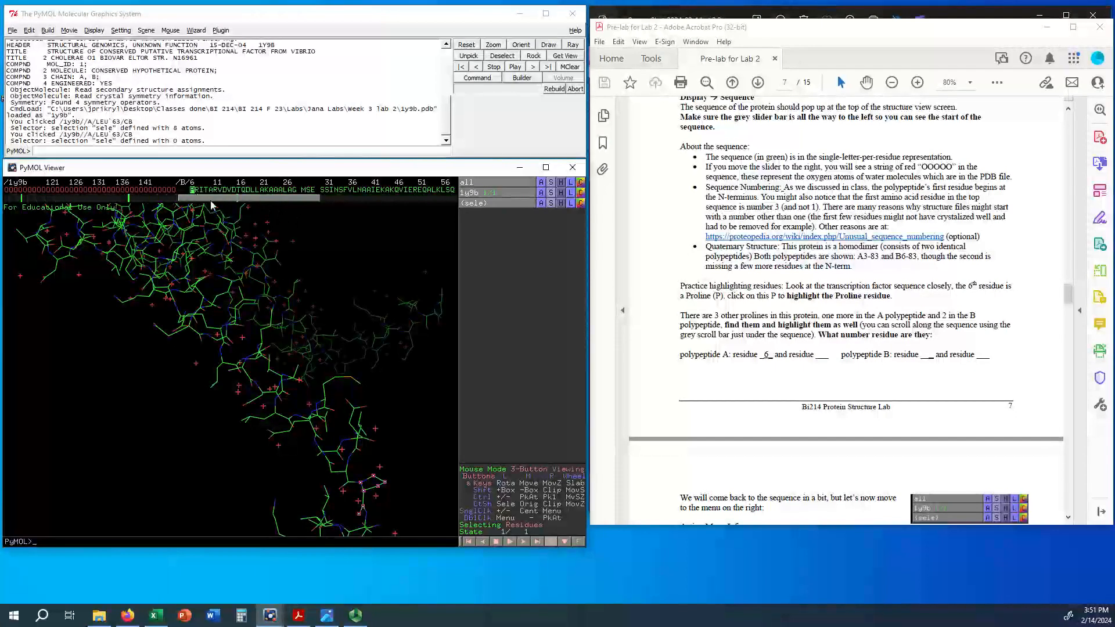
left_click_drag(210, 200, 115, 203)
left_click(288, 190)
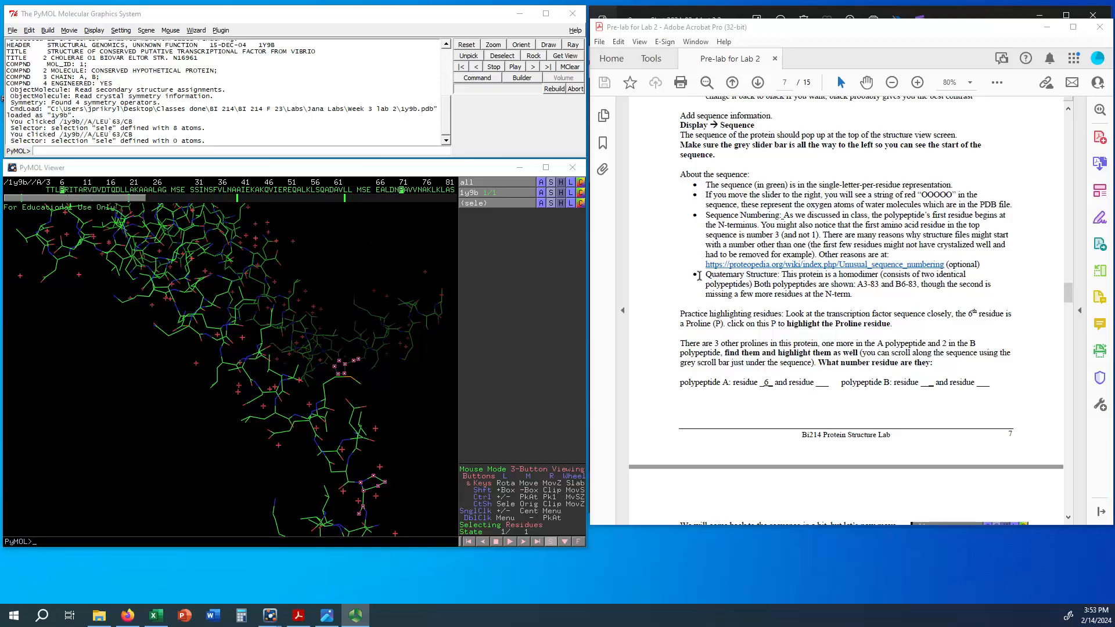
Step: Read on to the Action Menu Info section, zoom out to the whole structure, and switch off the display of "all"
scroll(814, 364, "down", 2)
scroll(815, 364, "down", 7)
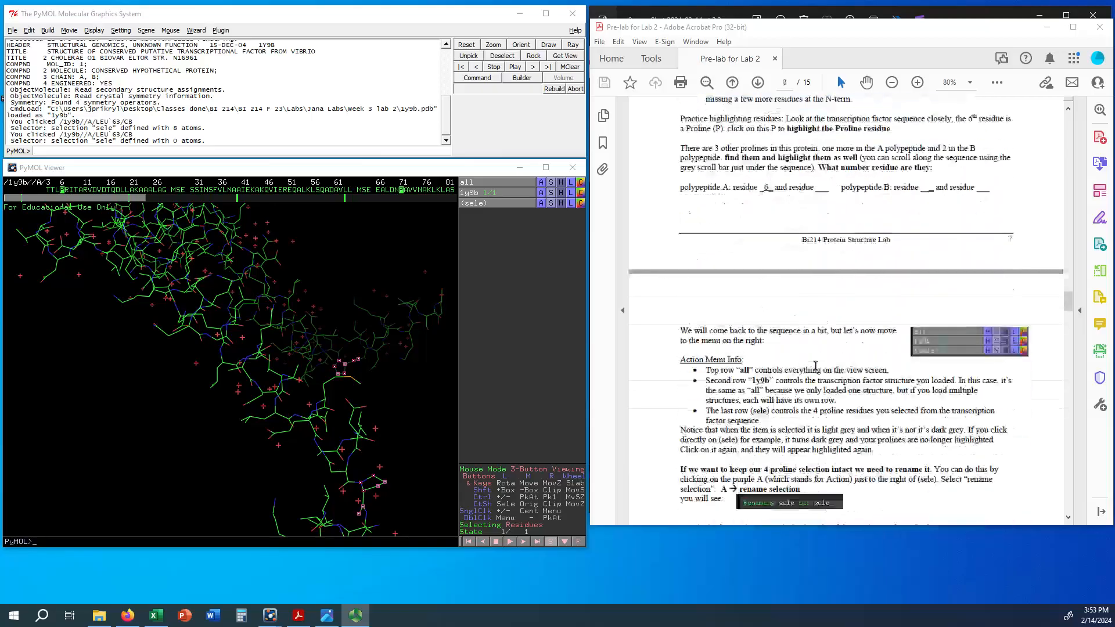
scroll(864, 346, "down", 1)
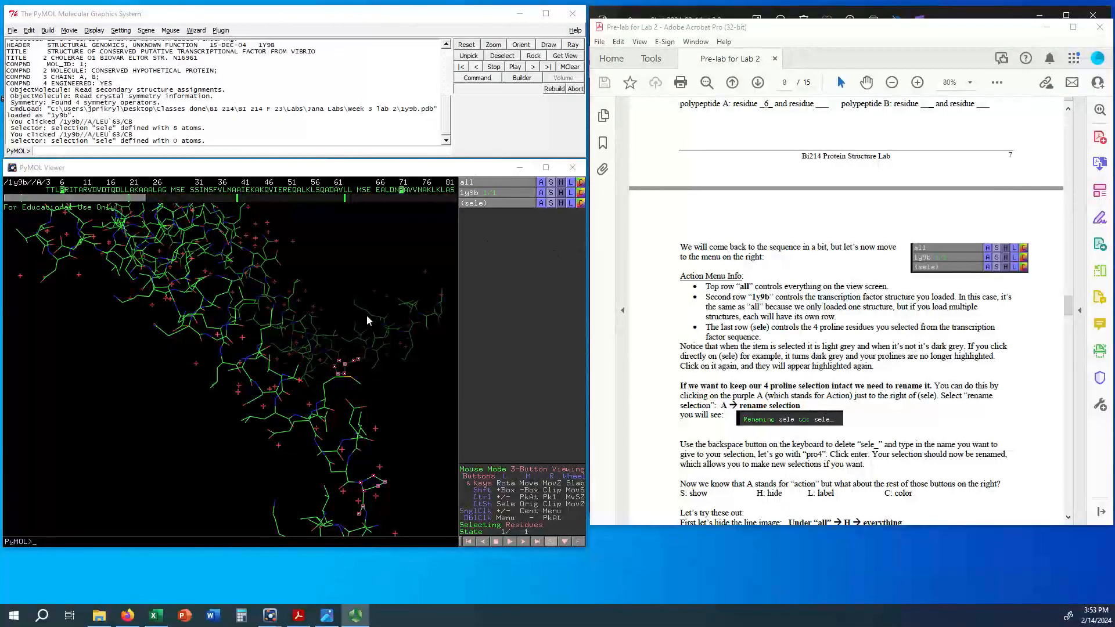
left_click_drag(246, 329, 293, 263)
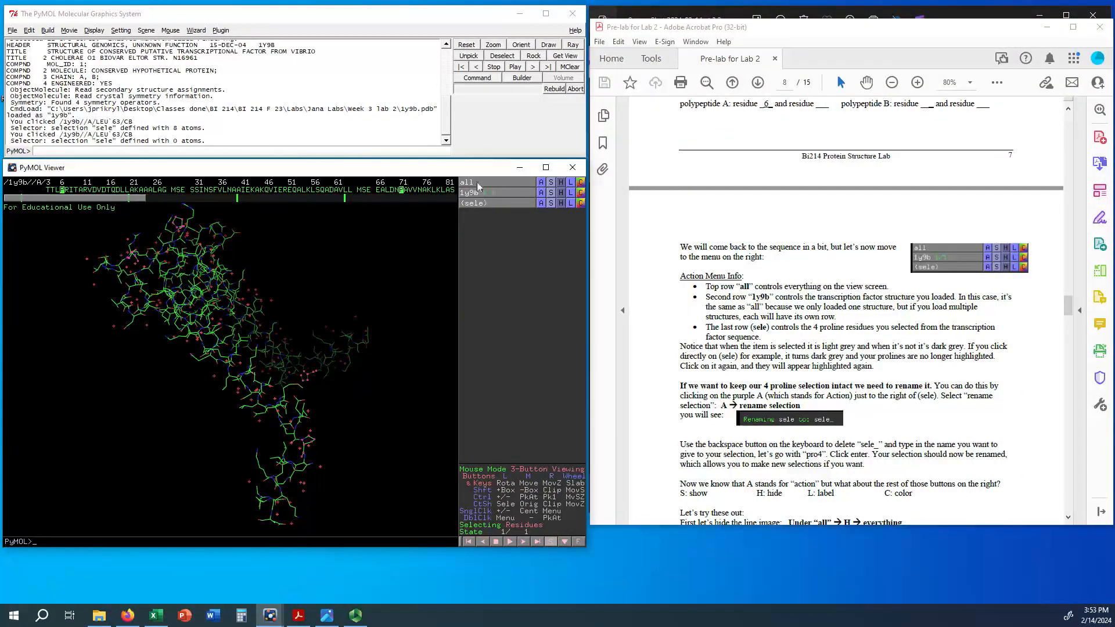
left_click(510, 183)
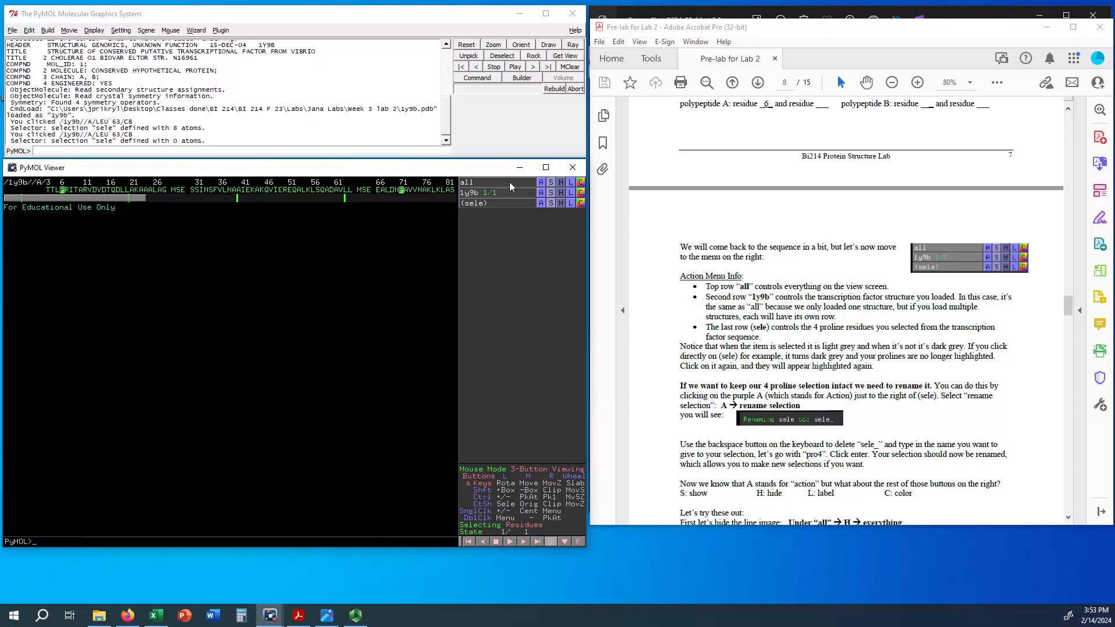
Step: Switch the display of "all" back on, toggle 1y9b off and on, and reactivate the (sele) proline highlight
left_click(510, 182)
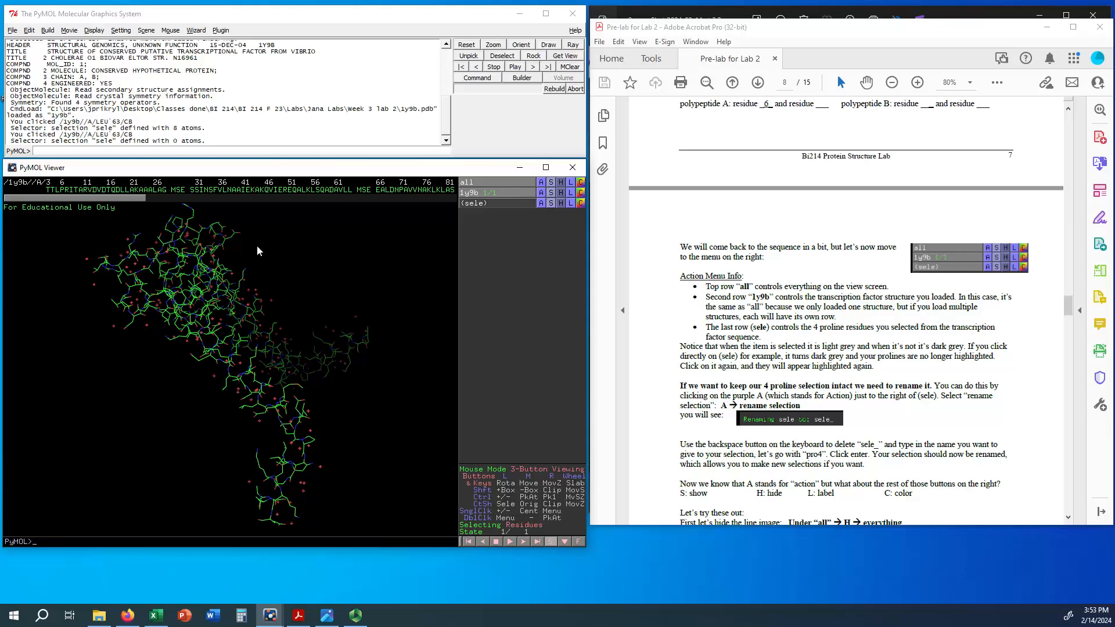
left_click(514, 190)
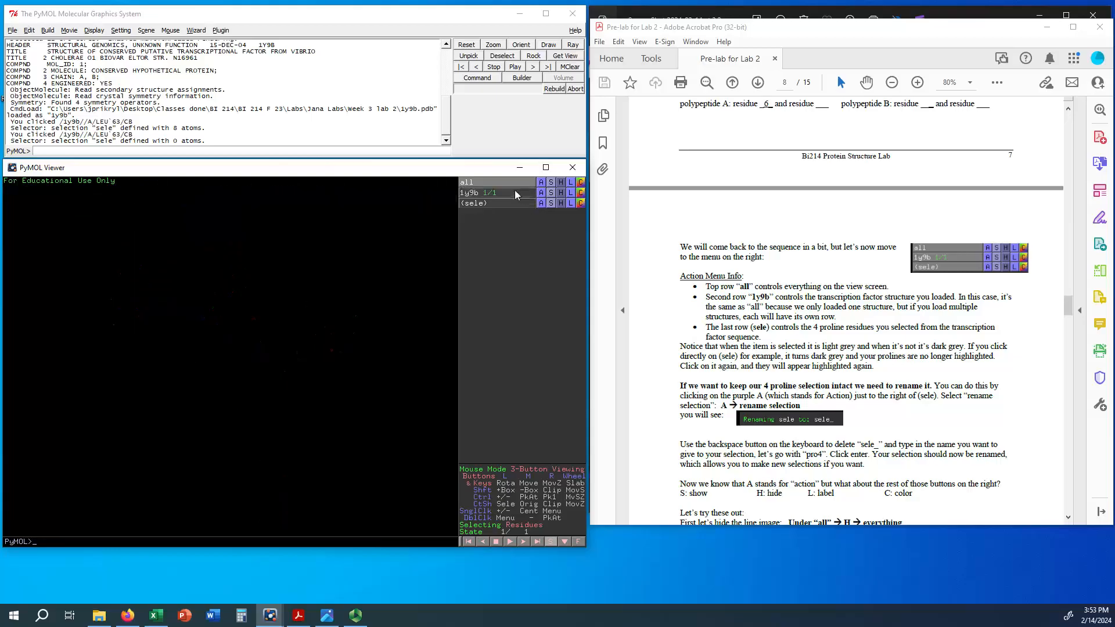
left_click(514, 190)
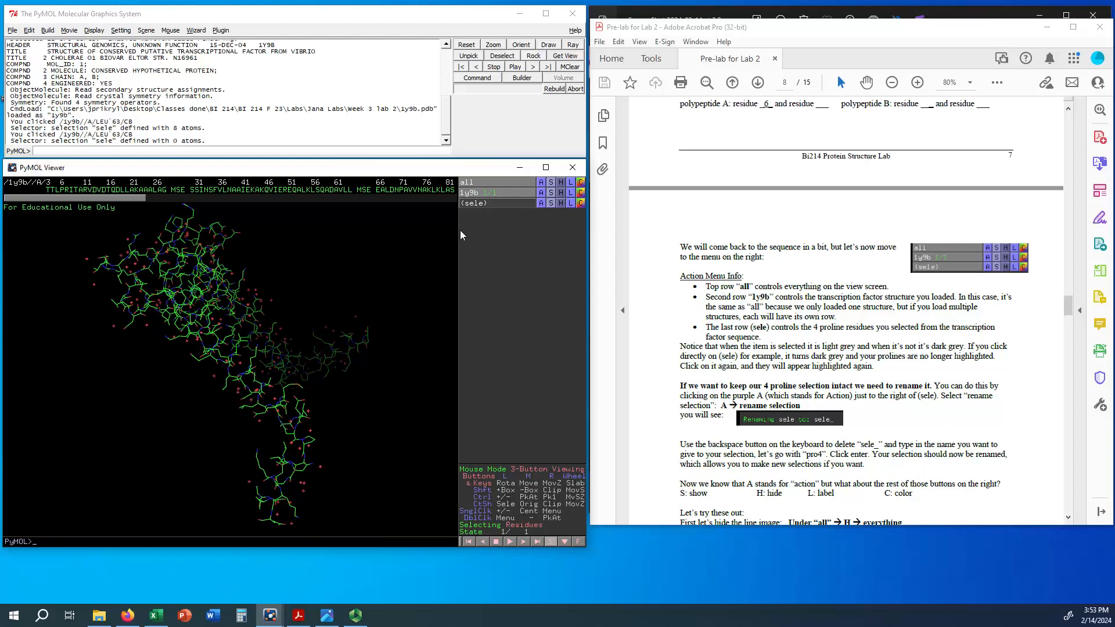
left_click(505, 201)
left_click(539, 202)
left_click(541, 205)
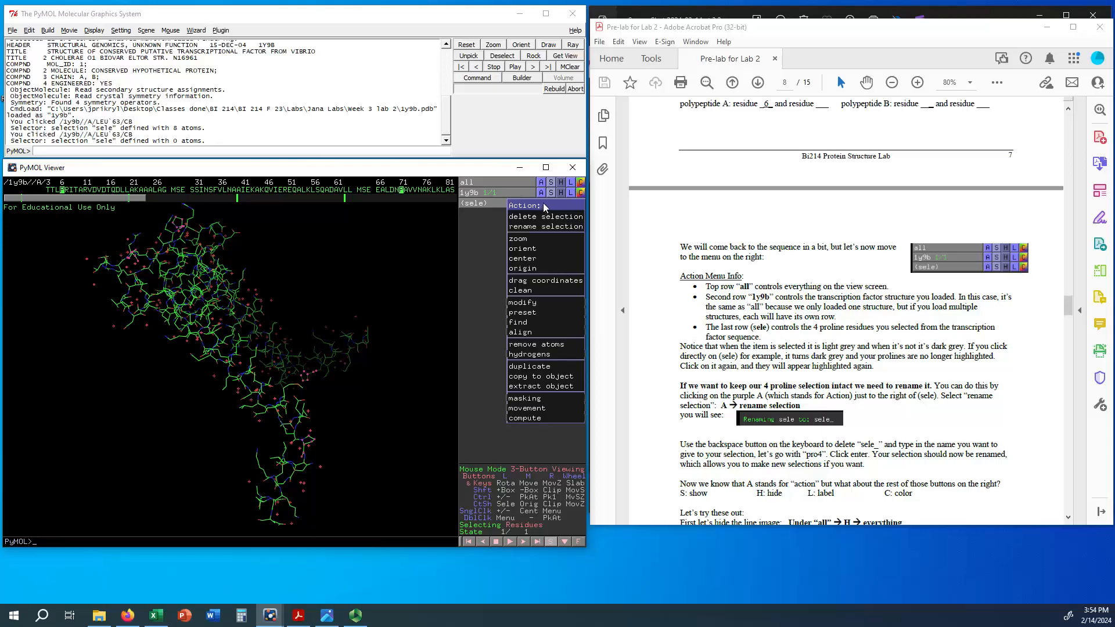
left_click(543, 203)
left_click(553, 203)
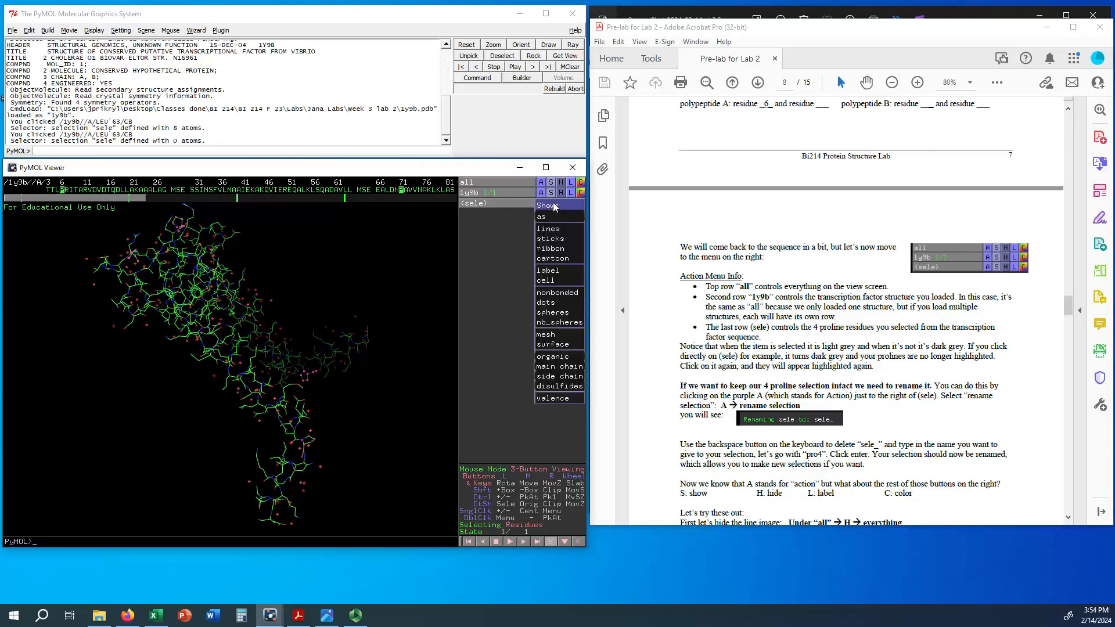
left_click(553, 203)
left_click(561, 202)
left_click(561, 202)
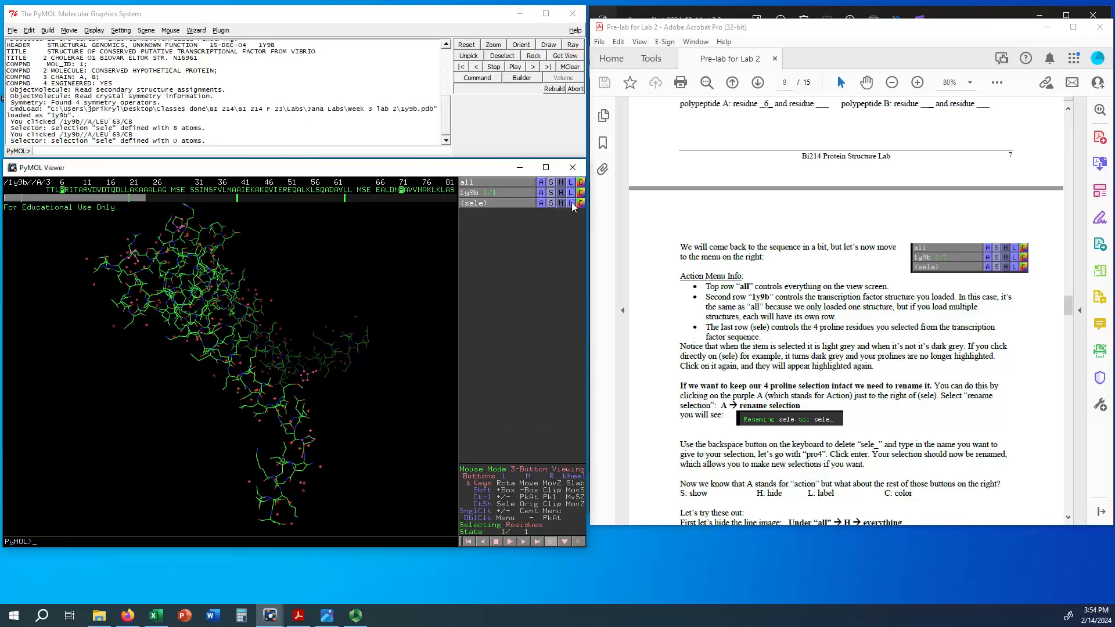
left_click(571, 202)
left_click(565, 201)
left_click(580, 204)
left_click(579, 204)
Step: Rename the (sele) selection of the four prolines to pro4
left_click(542, 203)
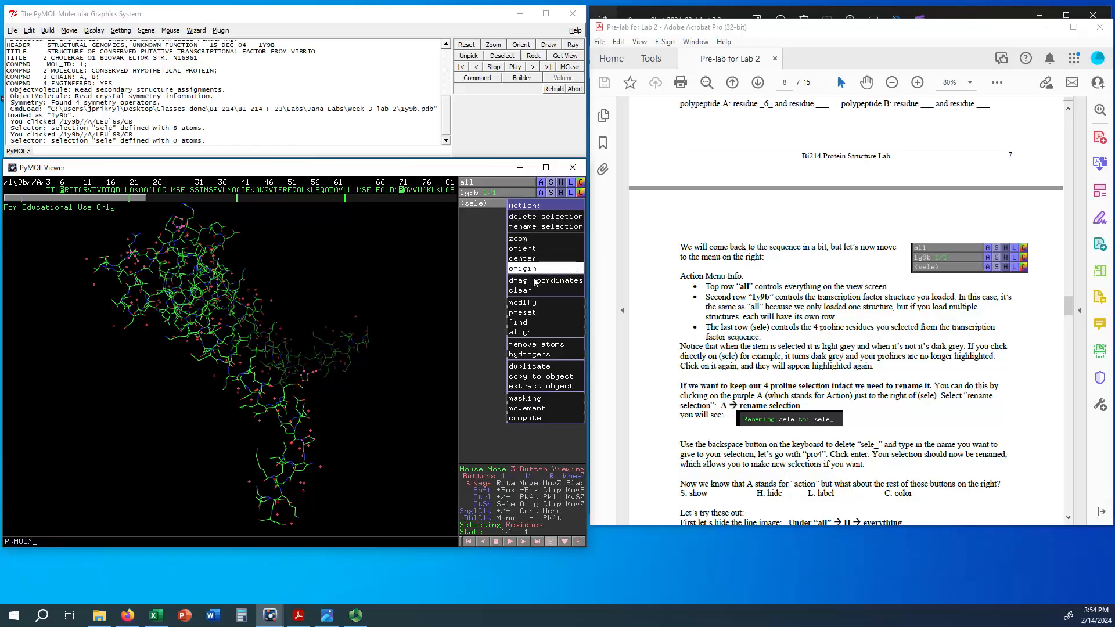
left_click(530, 226)
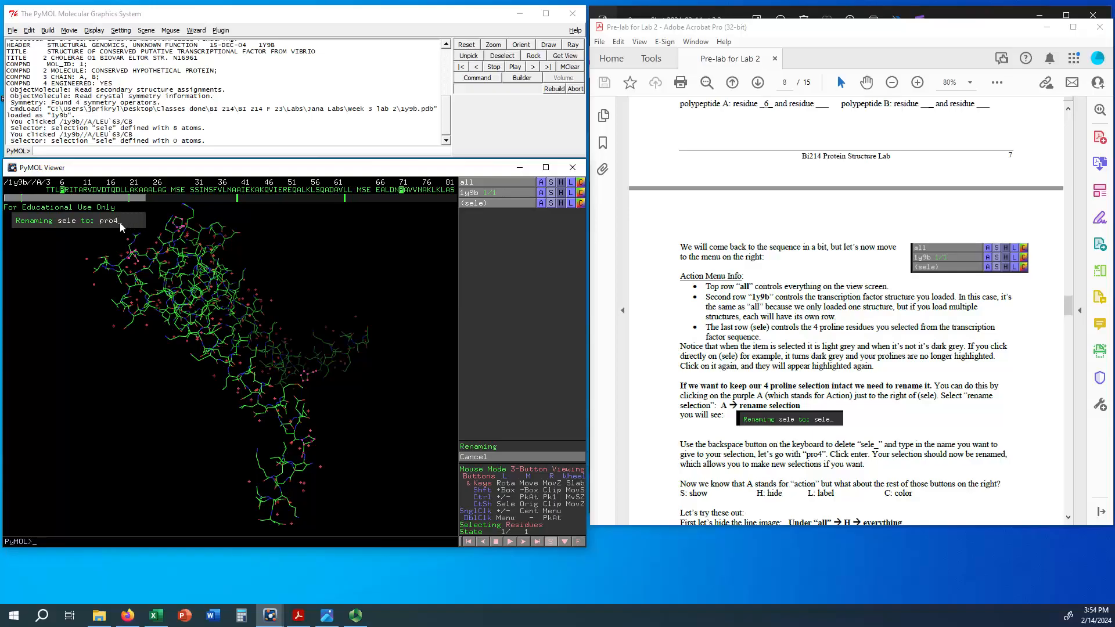
key("Return")
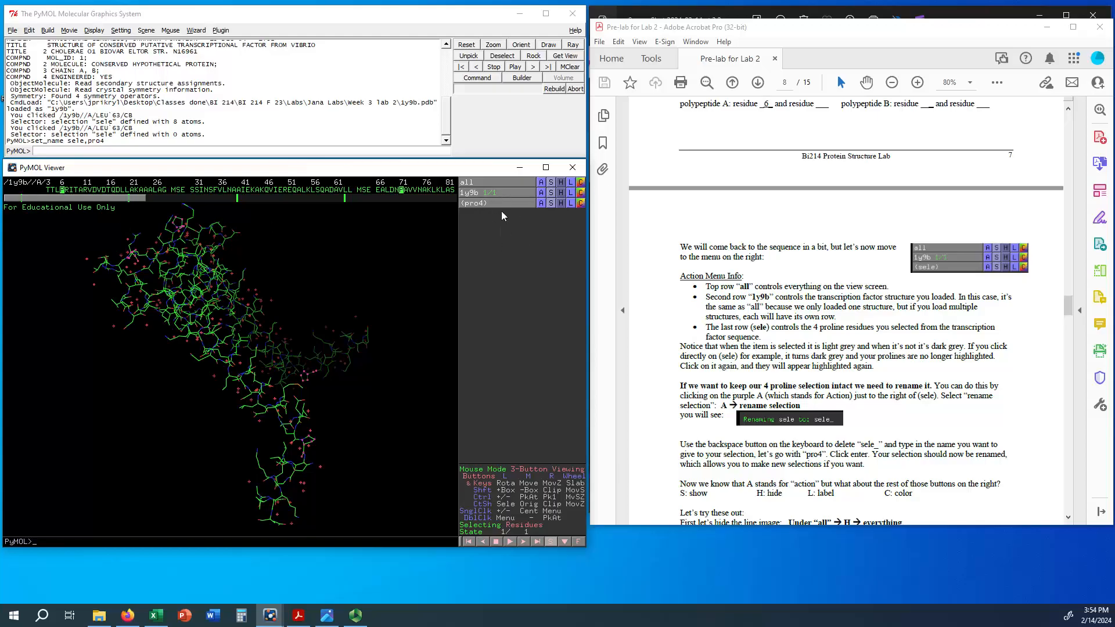
Step: Try adding residues from around position 11 of polypeptide A to pro4 and take them out again
left_click(86, 191)
left_click_drag(106, 195, 116, 194)
left_click_drag(114, 190, 88, 193)
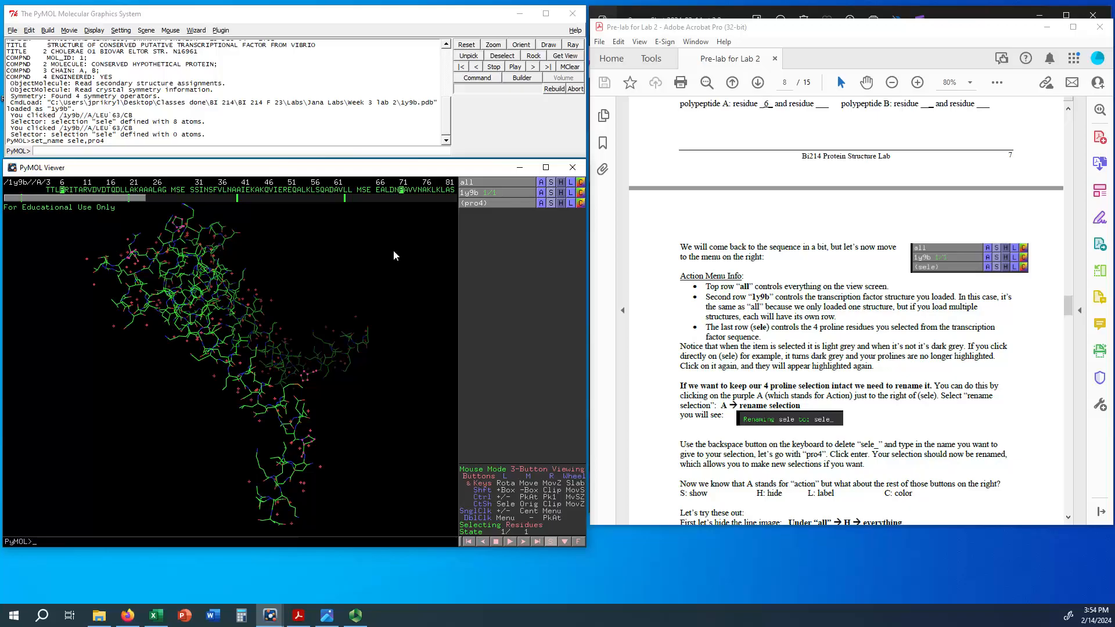
Step: Deactivate pro4, start and clear a separate selection in the sequence, and toggle the pro4 highlight on and off
left_click(504, 201)
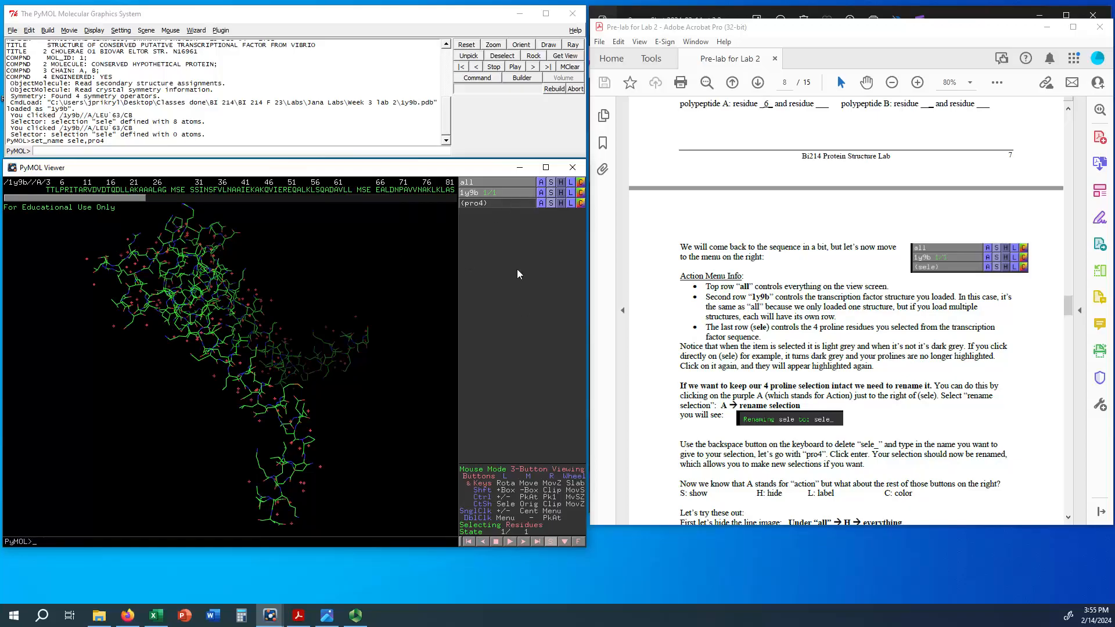
mouse_move(181, 191)
left_mouse_down()
mouse_move(265, 191)
mouse_move(176, 194)
left_mouse_up()
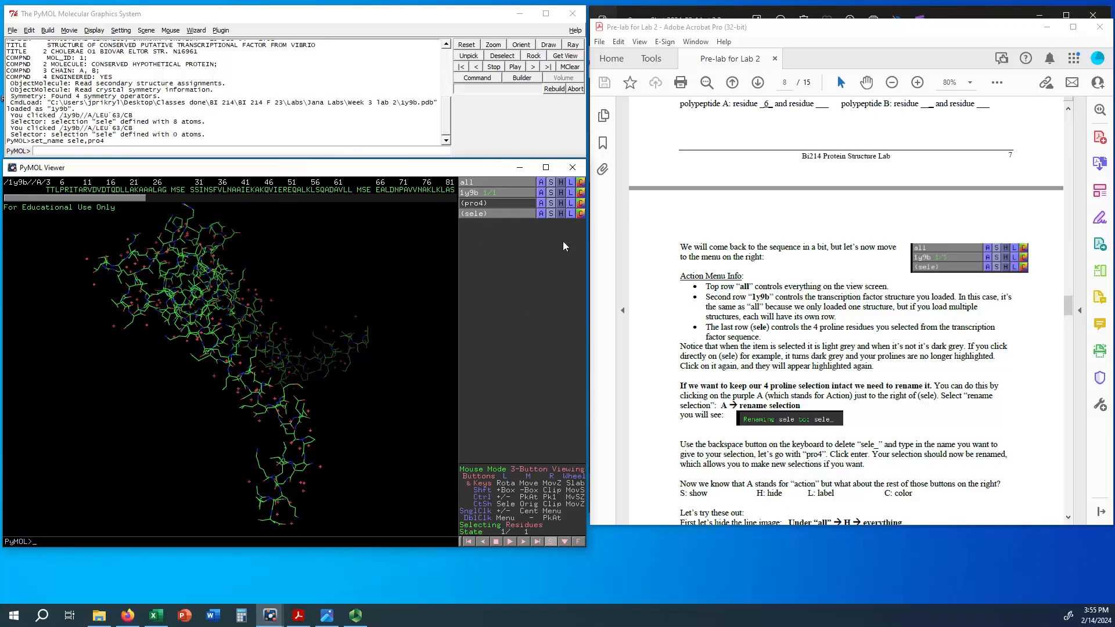
left_click(508, 203)
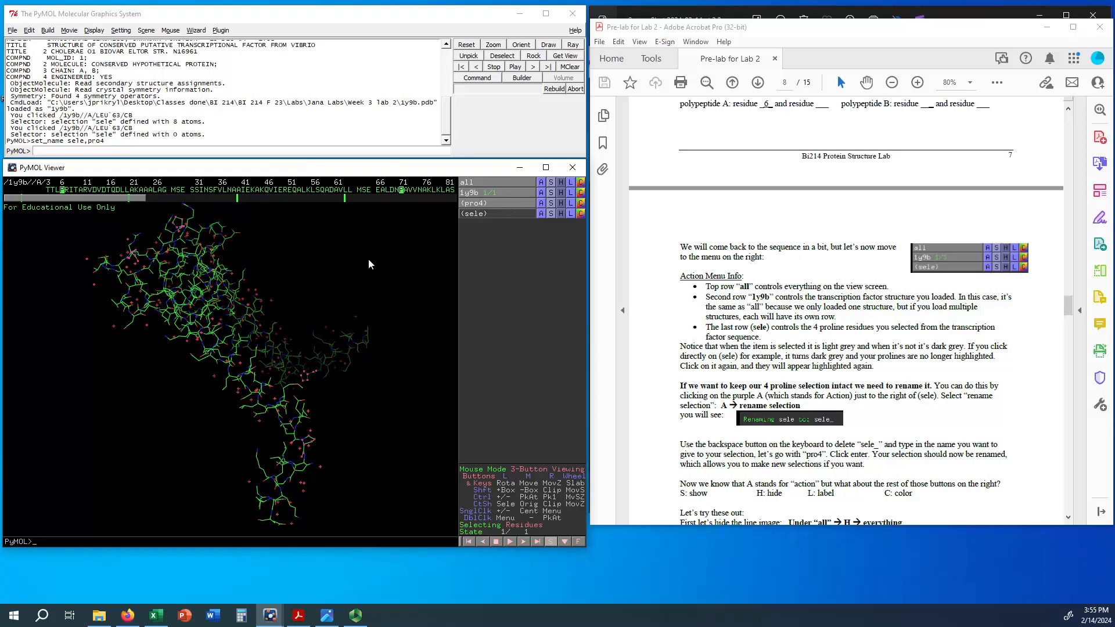
left_click(503, 204)
Step: Read on to the display instructions and hide everything for "all" to remove the line image
scroll(788, 261, "down", 5)
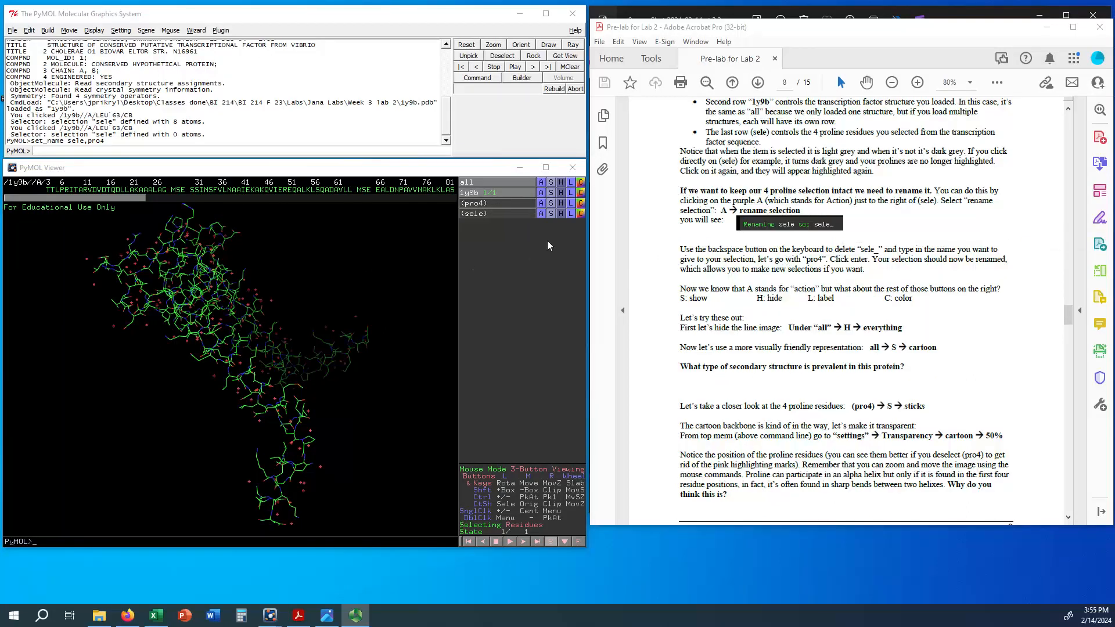
mouse_move(268, 346)
left_mouse_down()
mouse_move(248, 368)
mouse_move(277, 337)
mouse_move(266, 347)
left_mouse_up()
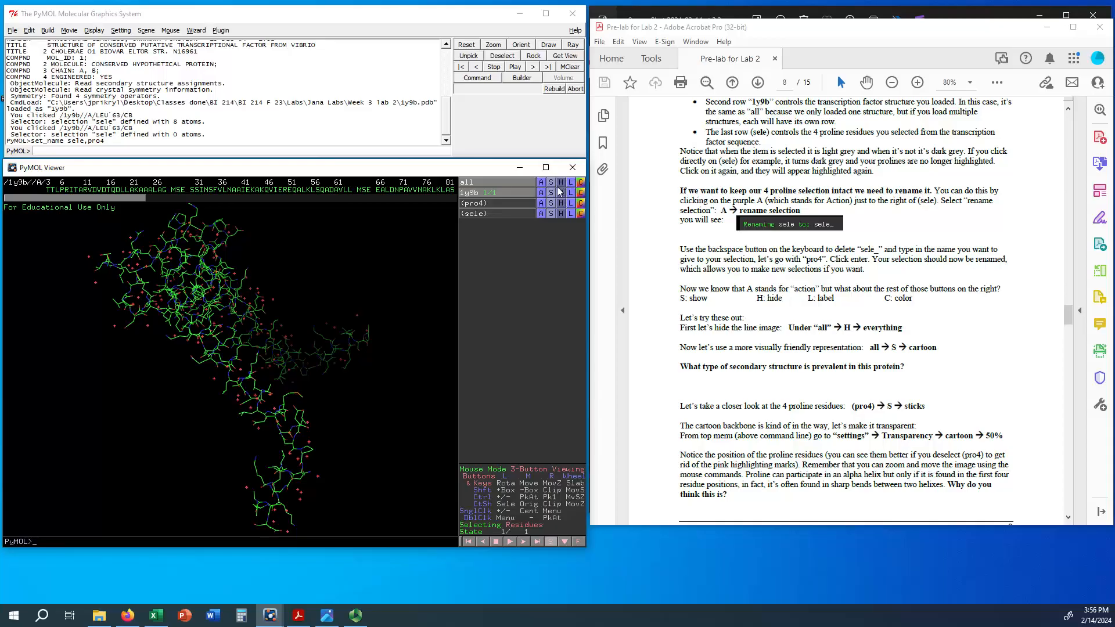
left_click(508, 180)
left_click(513, 182)
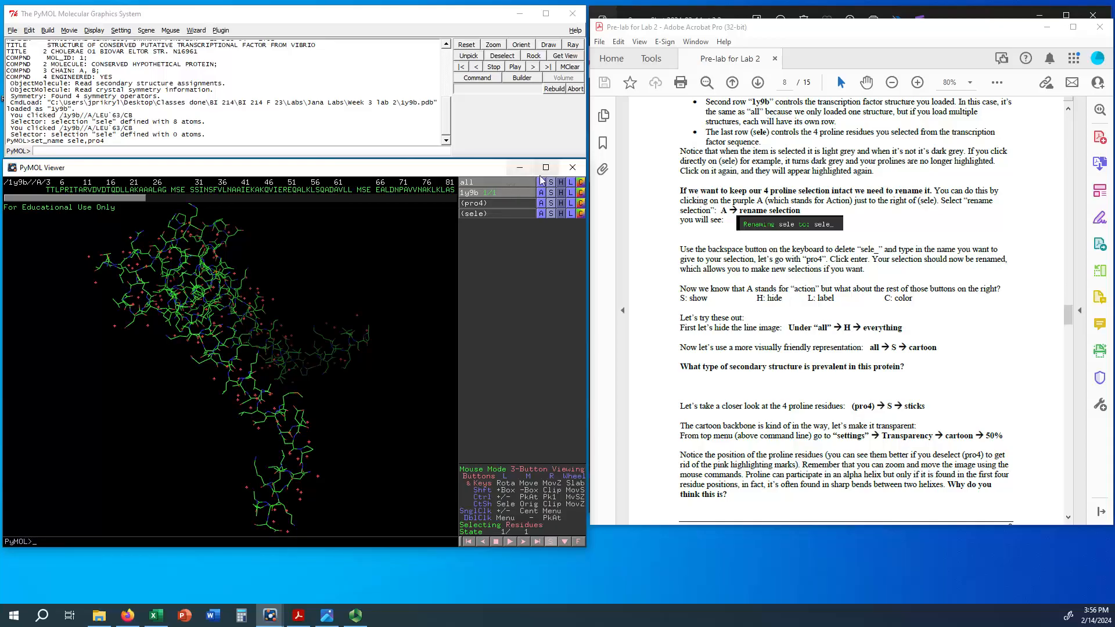
left_click(562, 182)
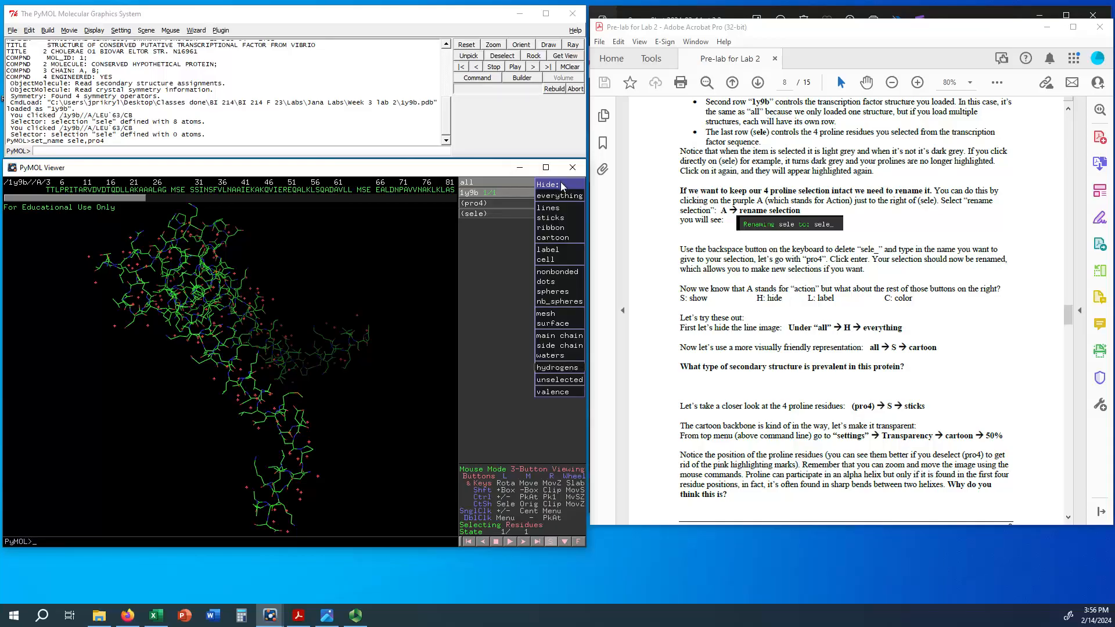
left_click(559, 196)
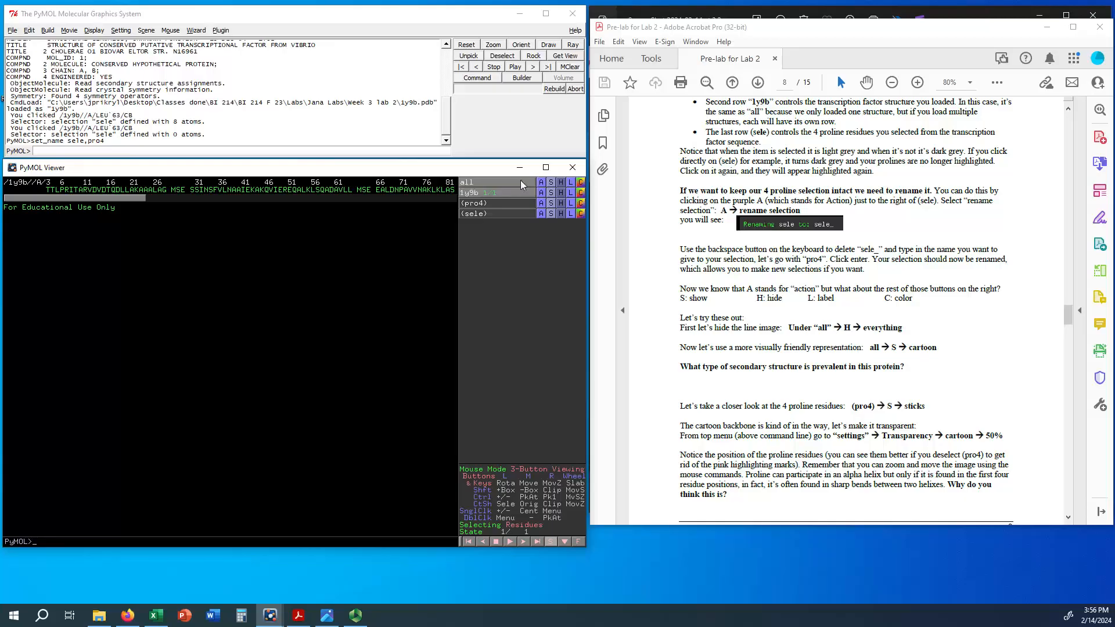
Step: Show "all" as cartoon and rotate the protein to examine its secondary structure
left_click(552, 181)
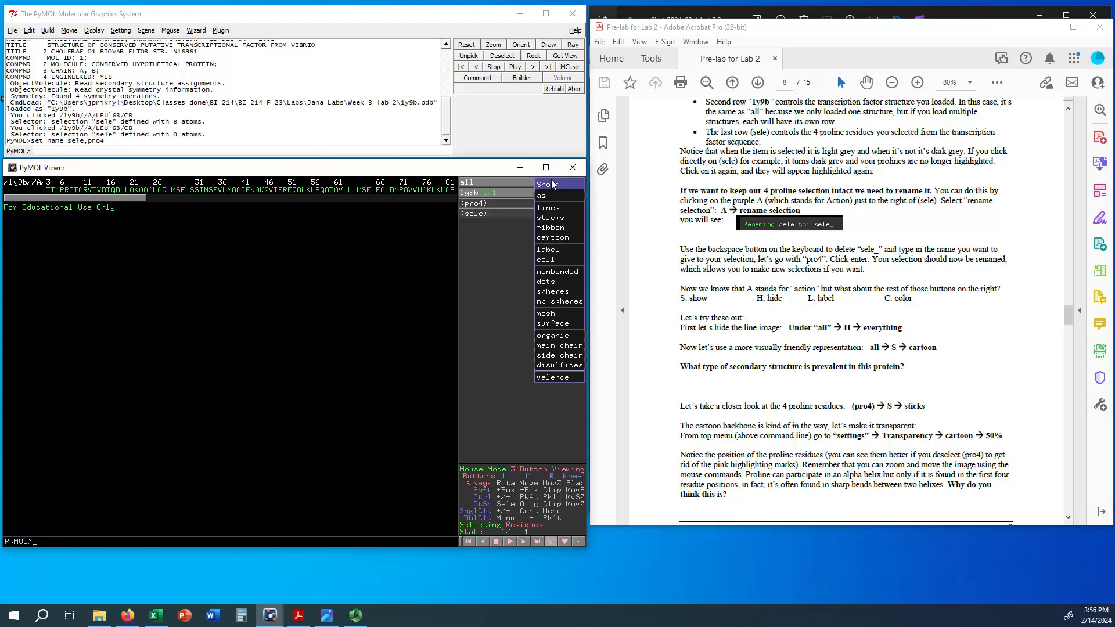
left_click(552, 238)
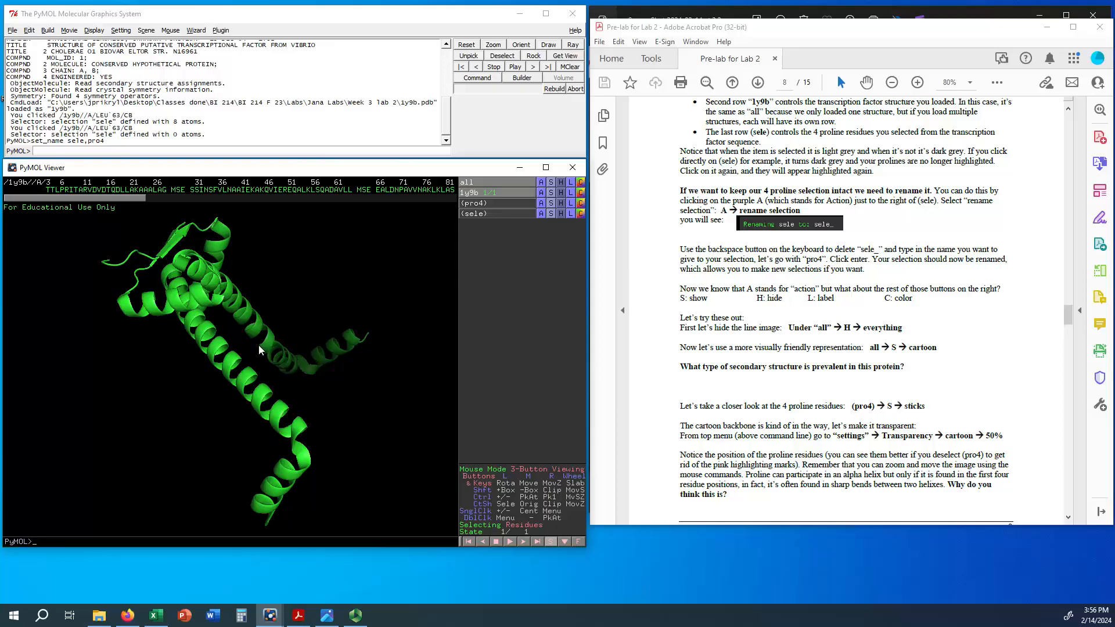
mouse_move(259, 344)
left_mouse_down()
mouse_move(225, 376)
mouse_move(281, 329)
mouse_move(235, 344)
mouse_move(273, 333)
left_mouse_up()
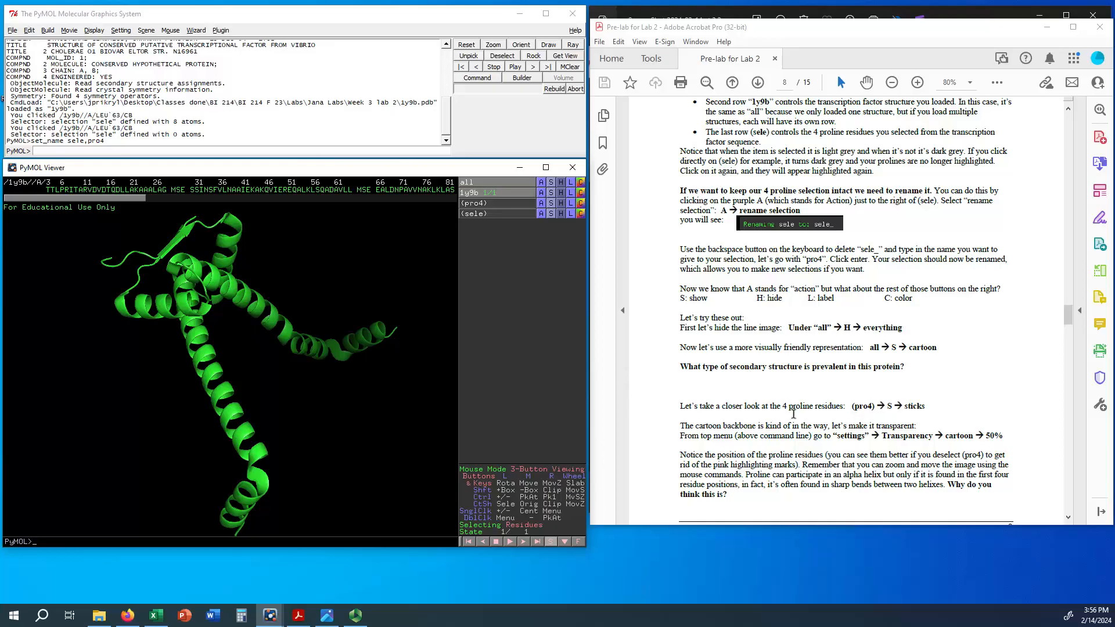
Step: Activate the pro4 selection and show its four proline residues as sticks
scroll(778, 409, "down", 3)
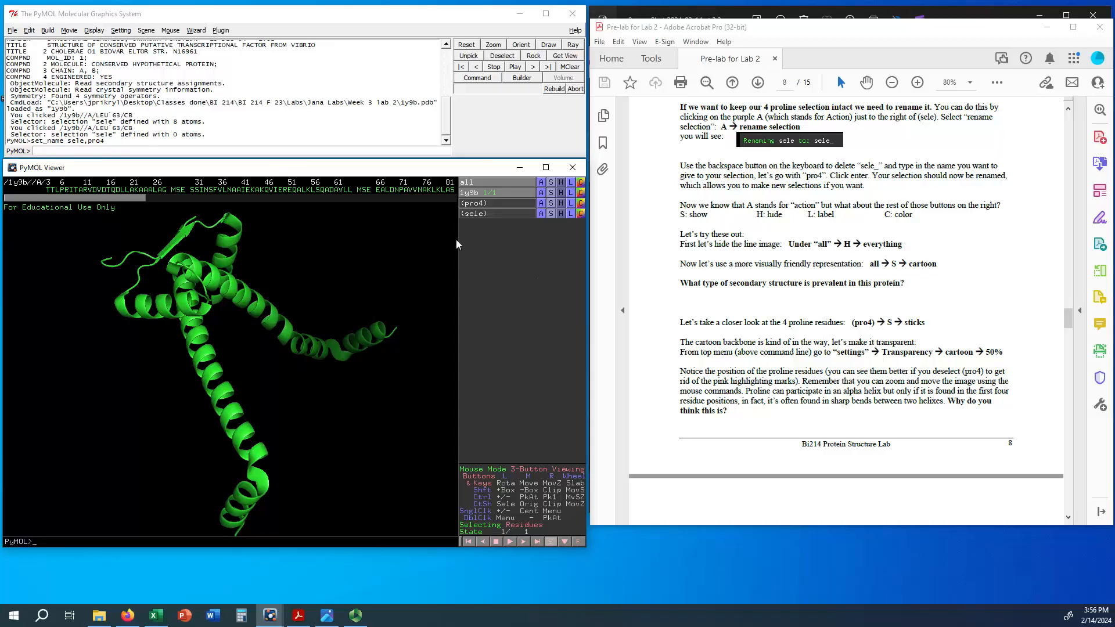
left_click(492, 203)
left_click_drag(290, 355, 348, 349)
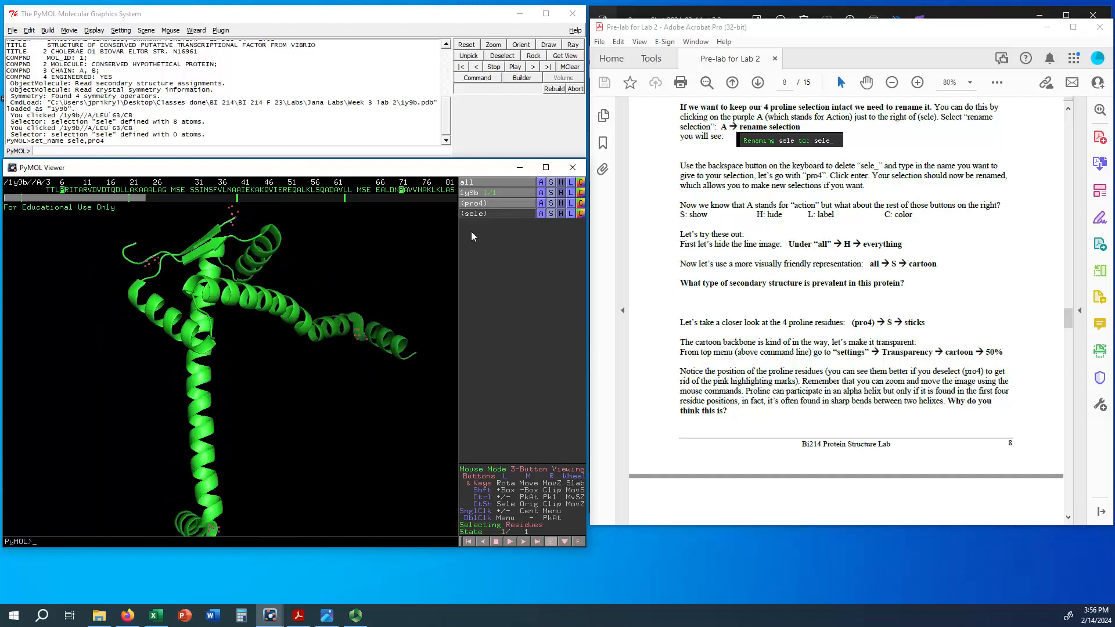
left_click(550, 203)
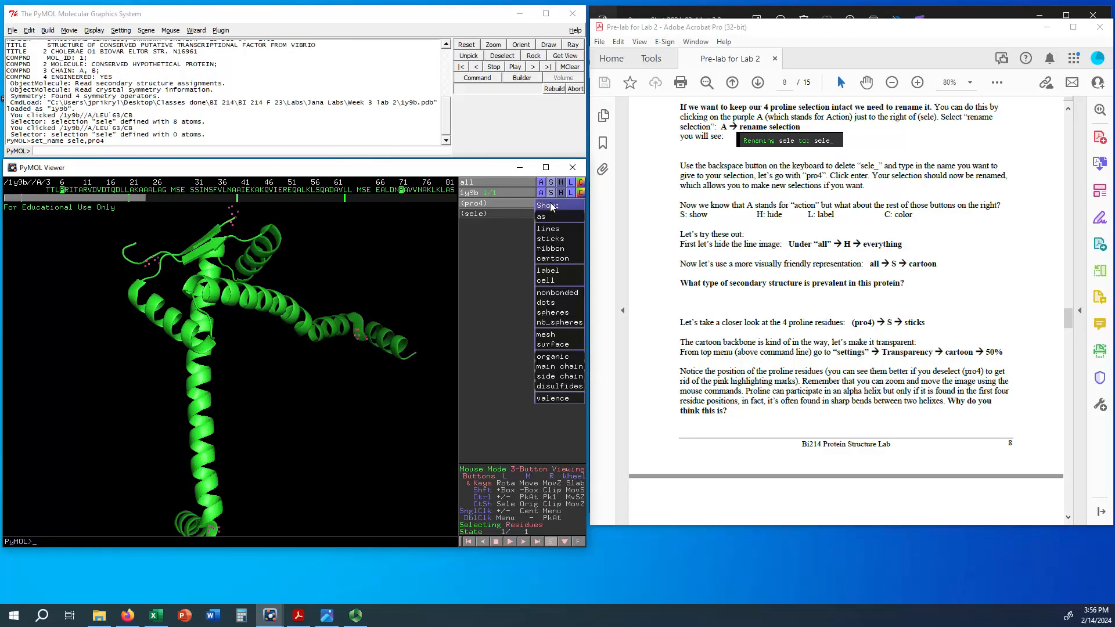
left_click(546, 239)
Step: Turn off the pro4 highlight and rotate the structure to examine the proline sticks
mouse_move(206, 281)
left_mouse_down()
mouse_move(221, 340)
mouse_move(340, 318)
left_mouse_up()
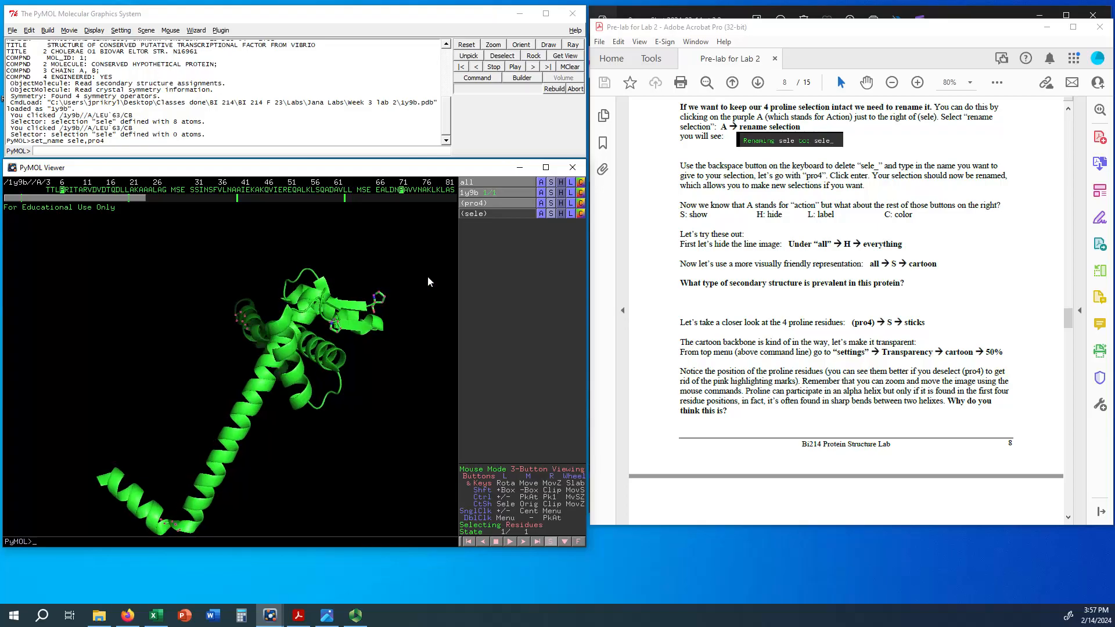
left_click(511, 203)
left_click_drag(361, 332, 342, 323)
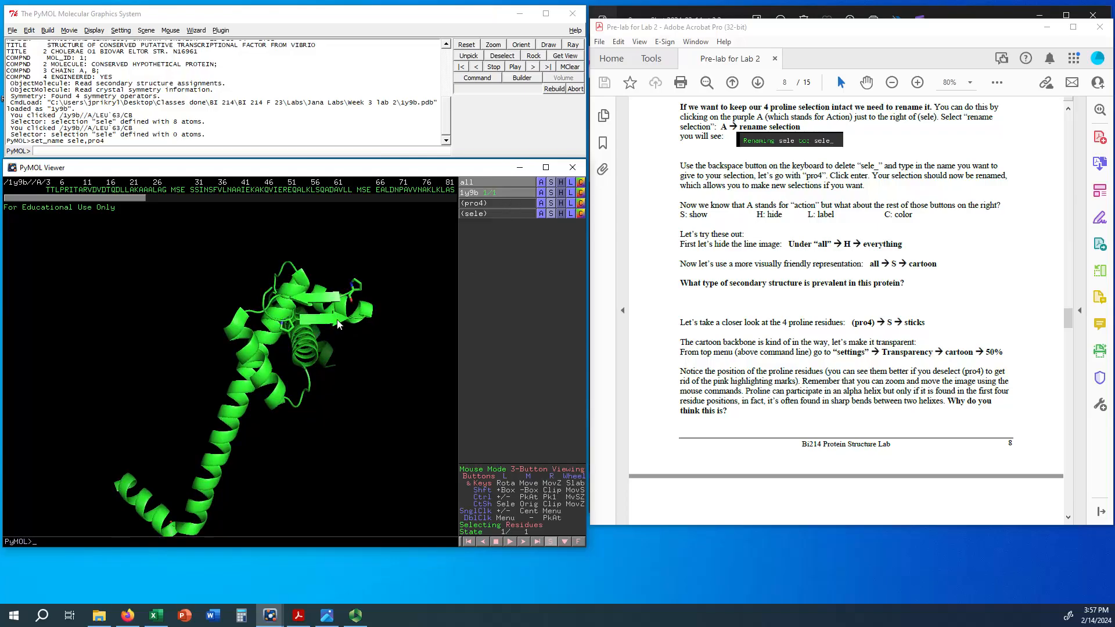
left_click_drag(319, 317, 260, 310)
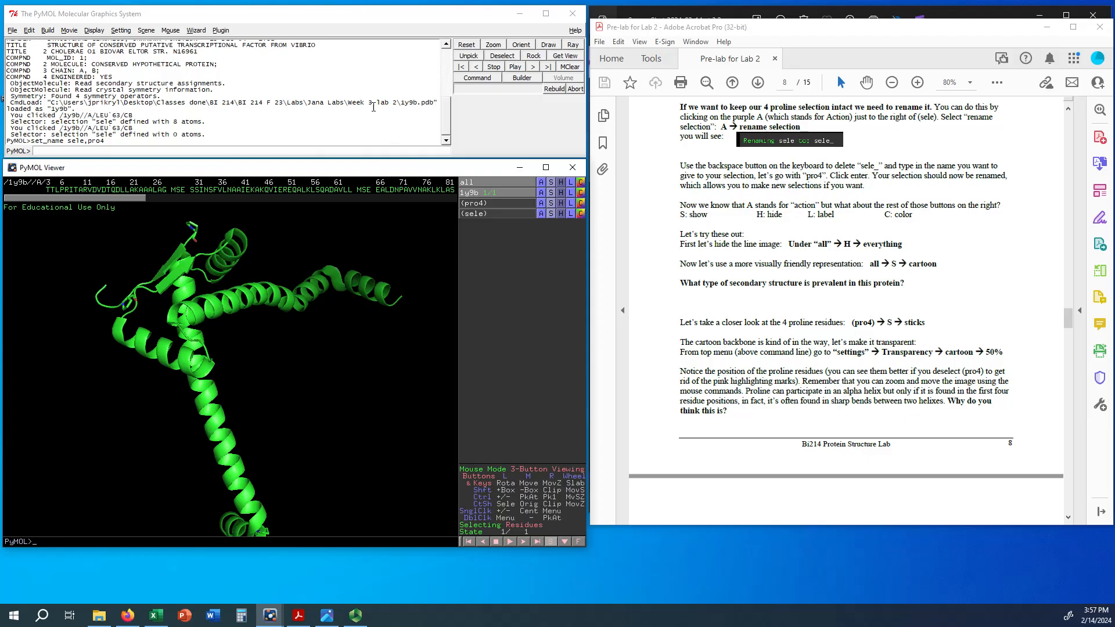
Step: Set the cartoon transparency to 50% and rotate the structure to view the prolines through the backbone
left_click(122, 30)
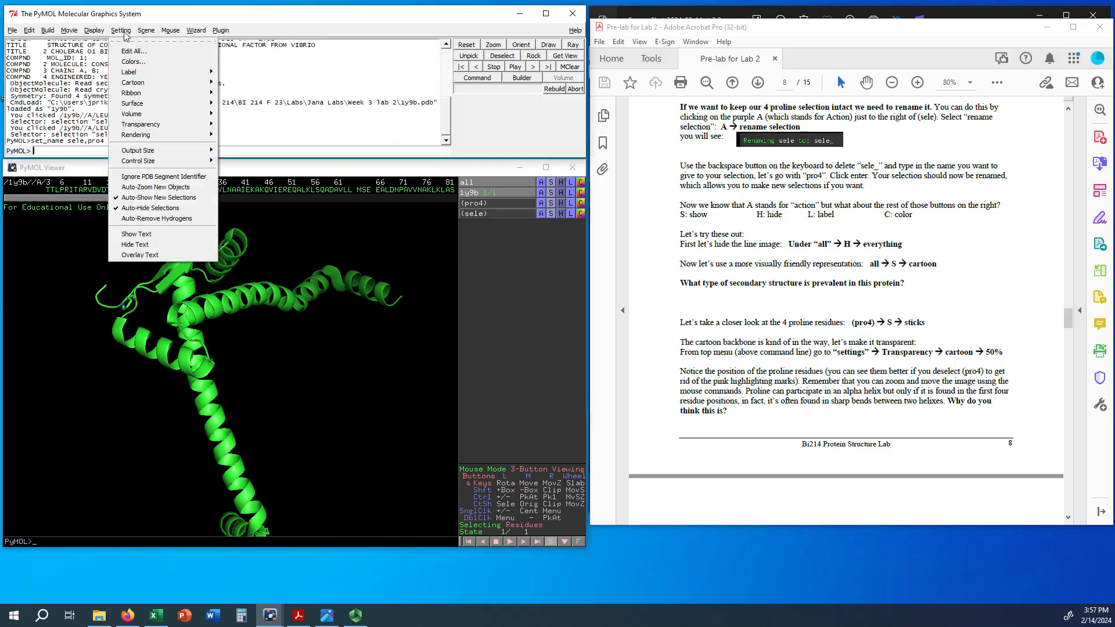
mouse_move(200, 124)
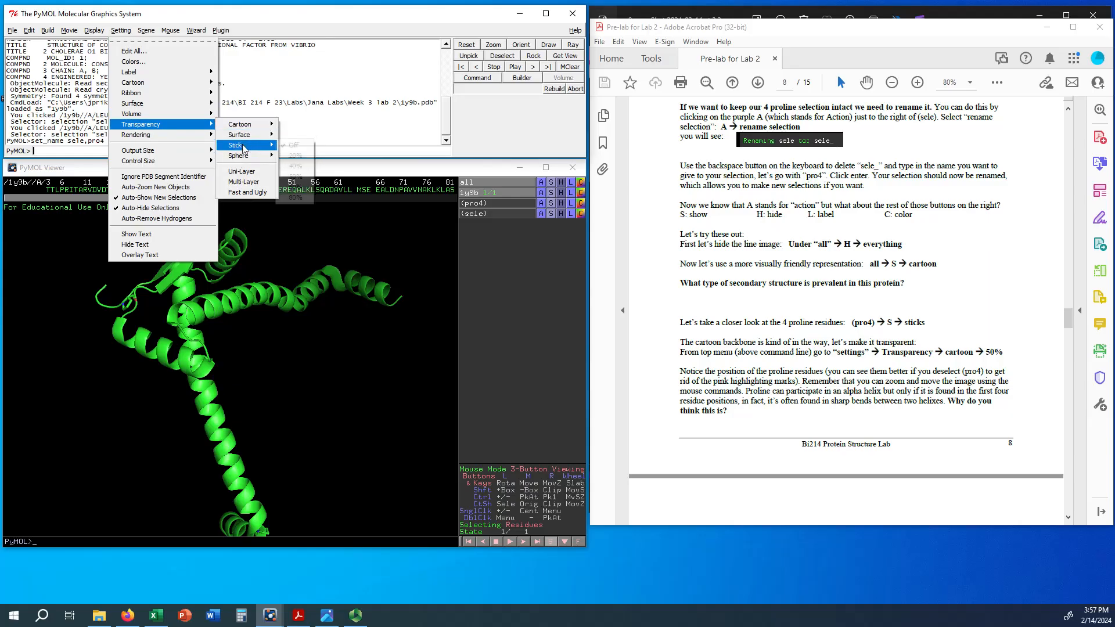
mouse_move(251, 129)
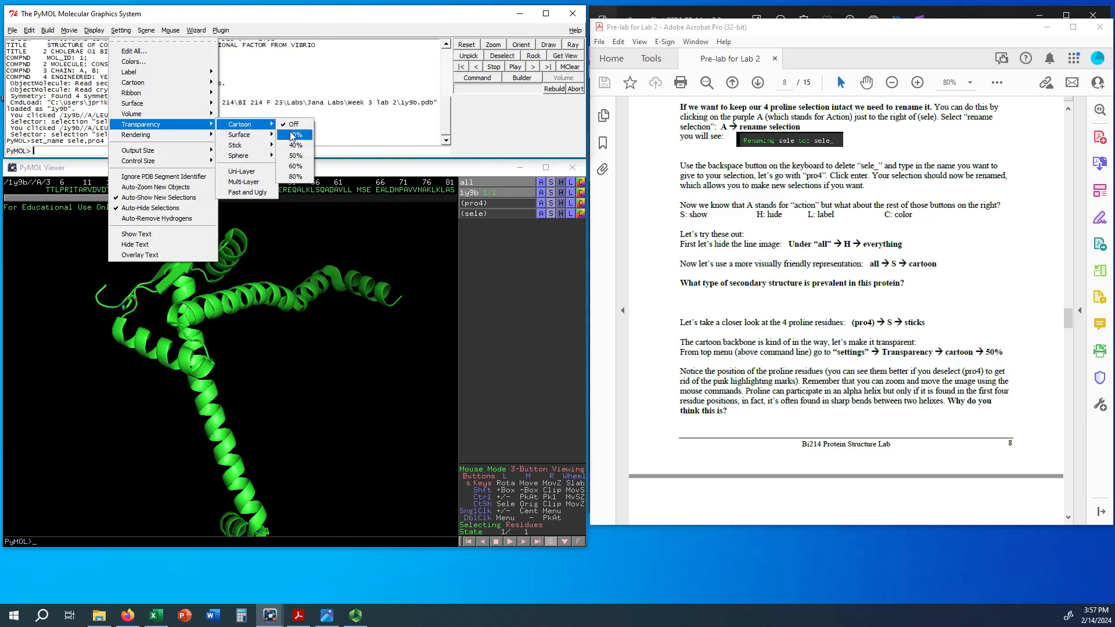
left_click(295, 155)
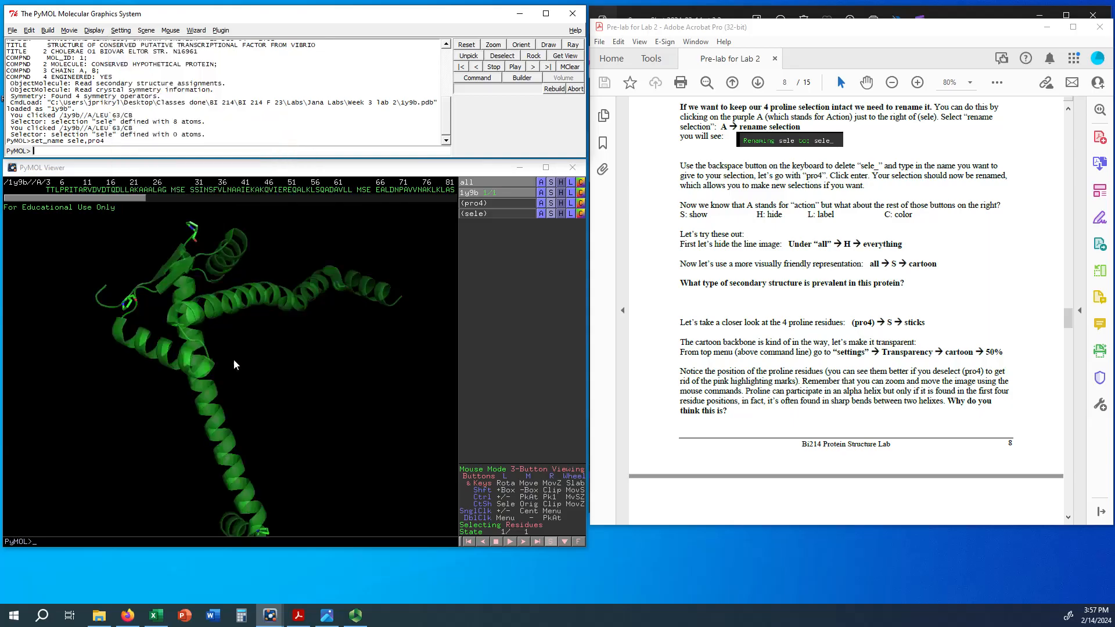
mouse_move(233, 359)
left_mouse_down()
mouse_move(159, 347)
mouse_move(165, 309)
mouse_move(188, 299)
mouse_move(187, 354)
mouse_move(207, 372)
mouse_move(349, 396)
mouse_move(214, 350)
mouse_move(240, 343)
left_mouse_up()
Step: Read on to the alpha helical structure instructions, examine the proline positions from other angles, and reactivate the pro4 highlight
scroll(803, 351, "down", 3)
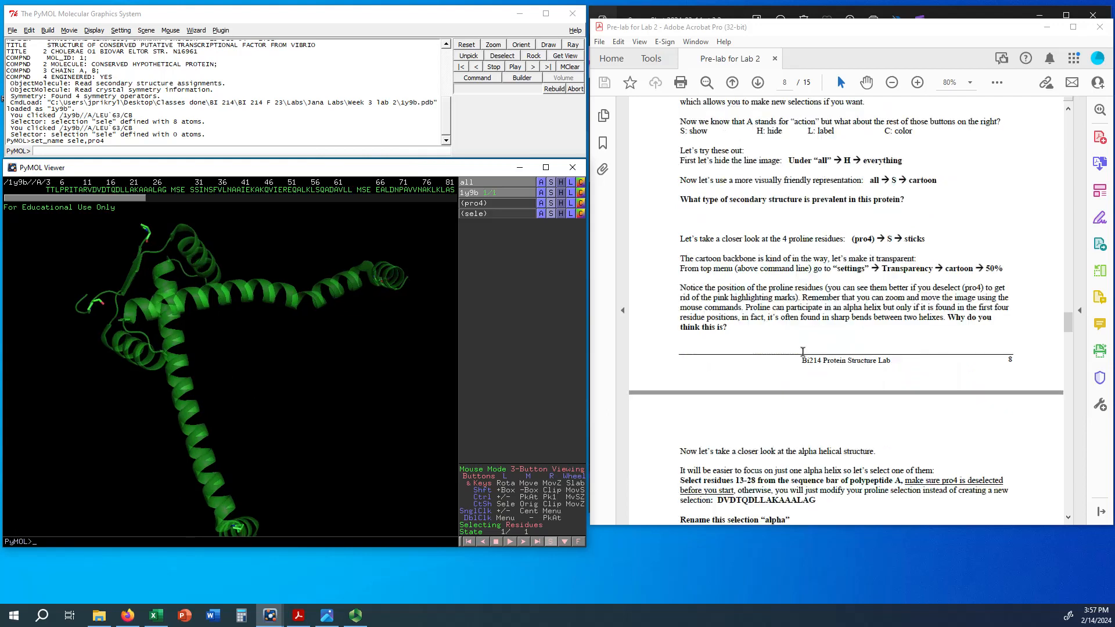
scroll(802, 352, "down", 5)
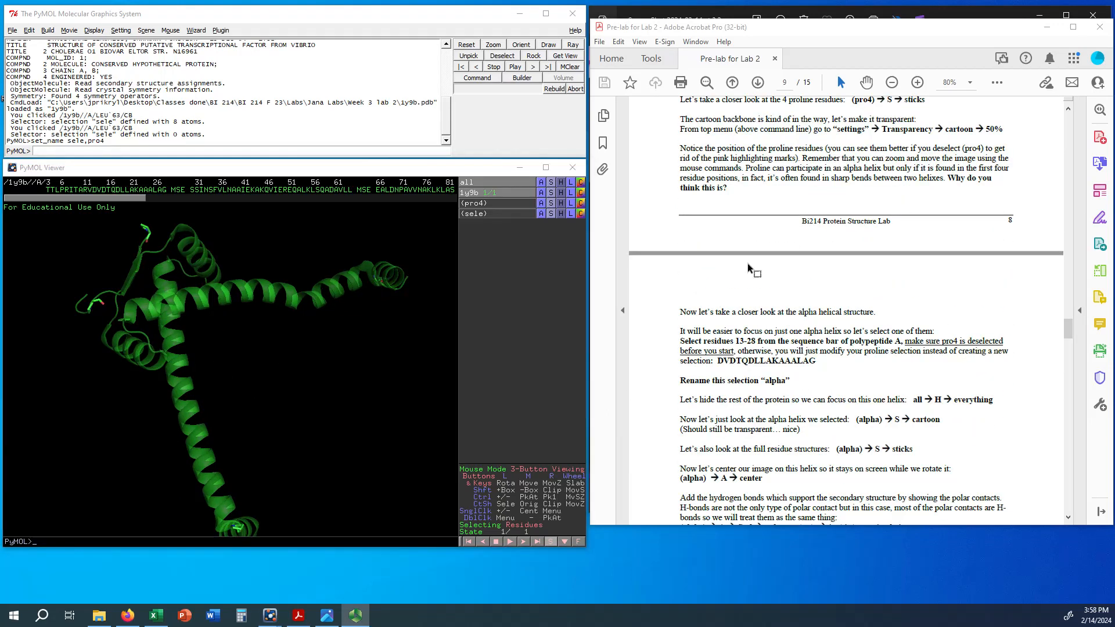
scroll(827, 209, "up", 1)
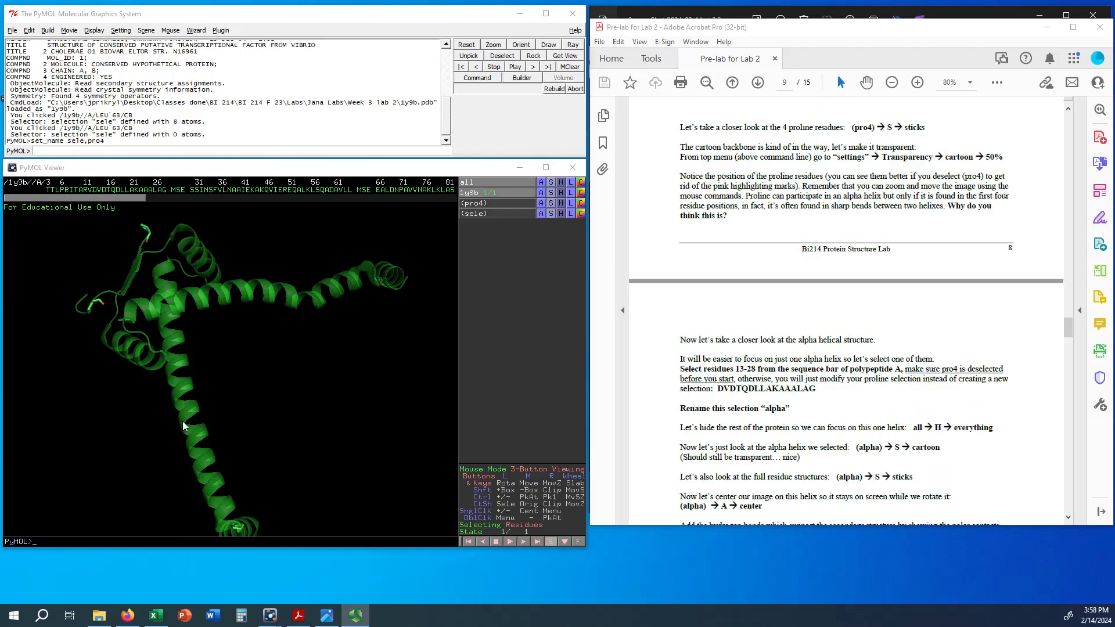
left_click_drag(183, 420, 165, 379)
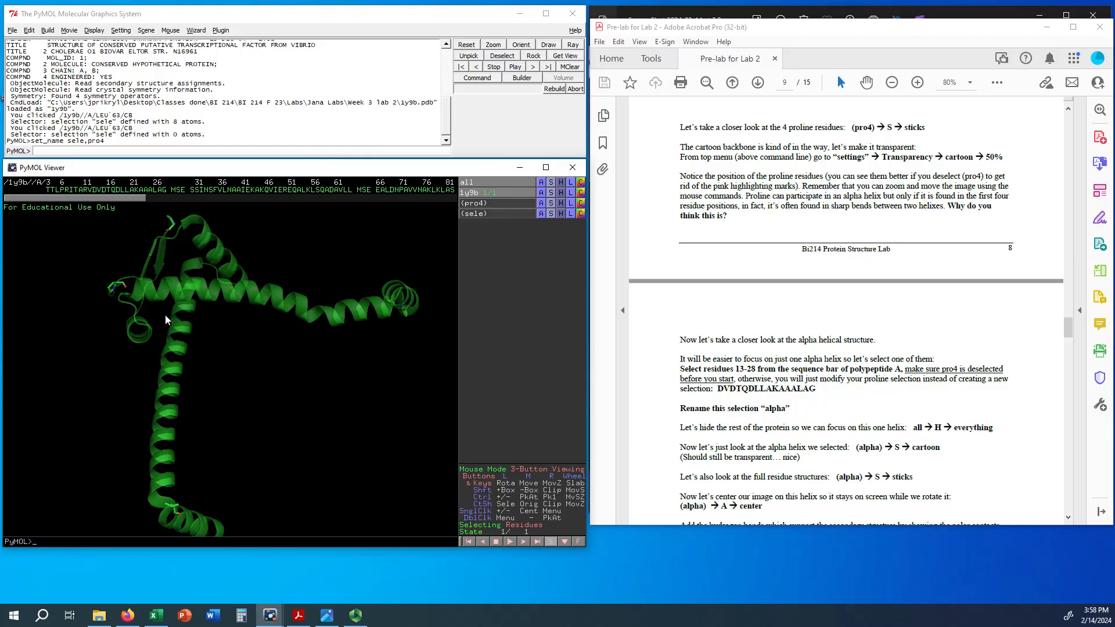
left_click_drag(173, 342, 117, 236)
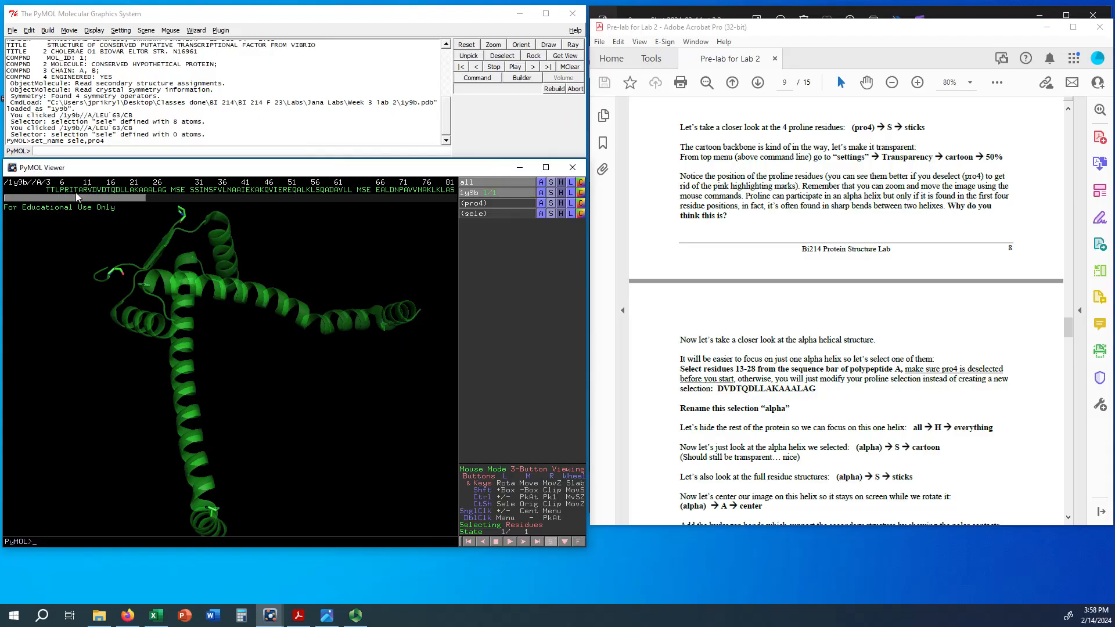
left_click(494, 203)
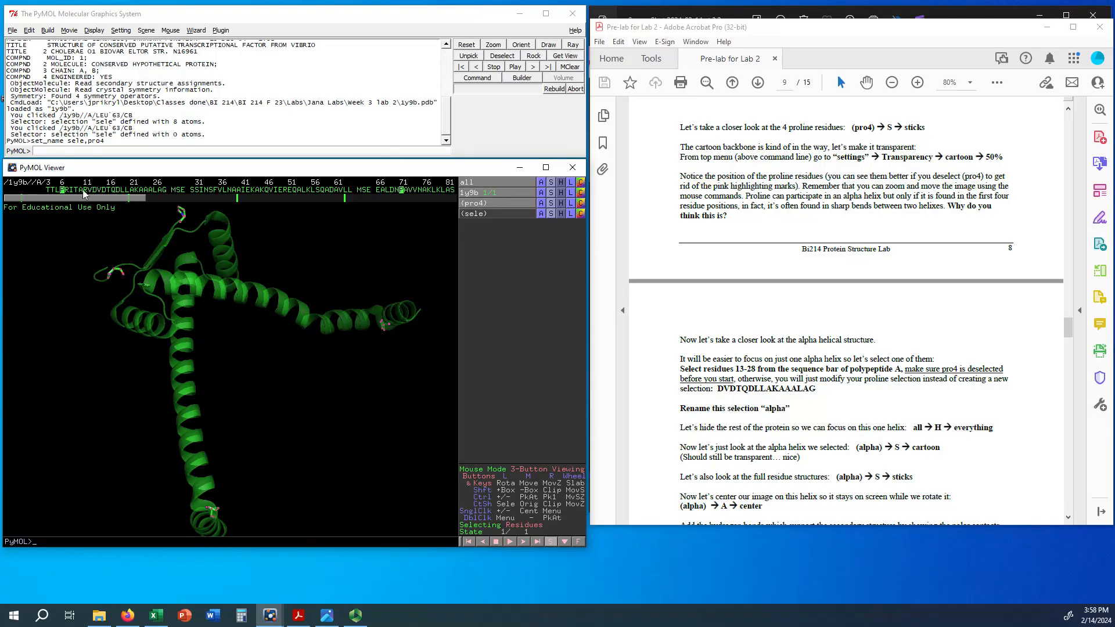
Step: With pro4 deselected, select residues 13-28 (DVDTQDLLAKAAALAG) of polypeptide A in the sequence and rename the selection alpha
left_click(500, 202)
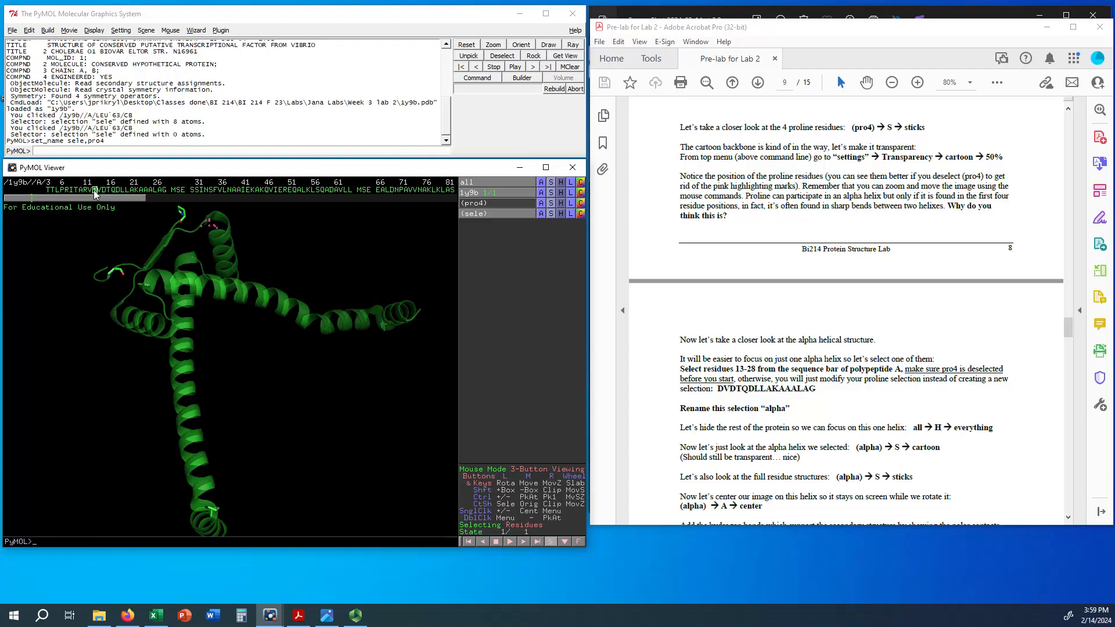
left_click_drag(95, 190, 166, 195)
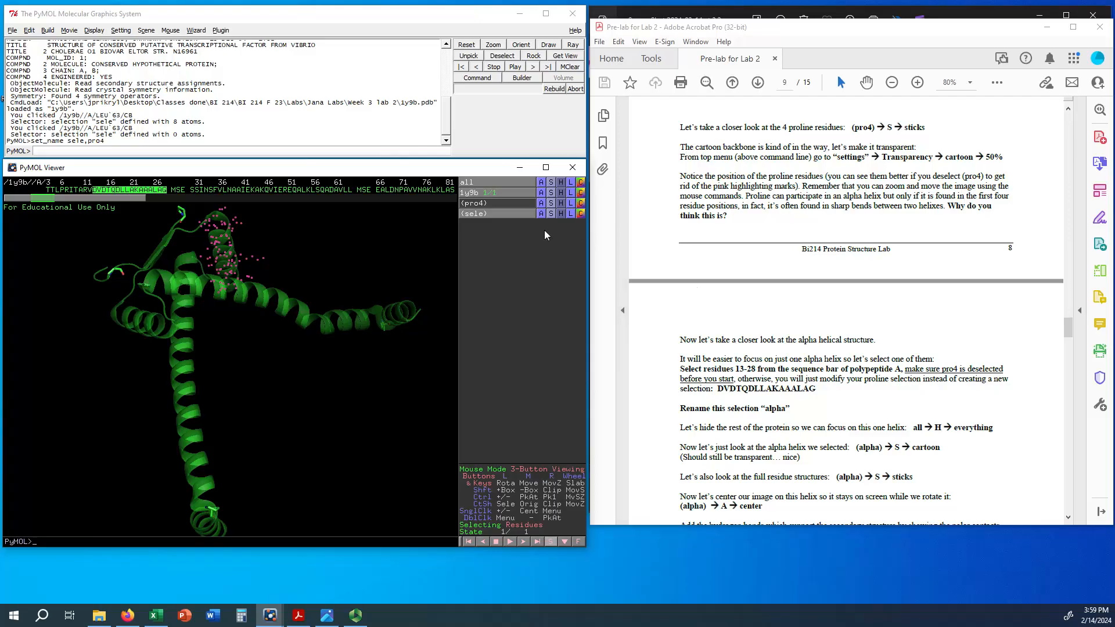
left_click(538, 214)
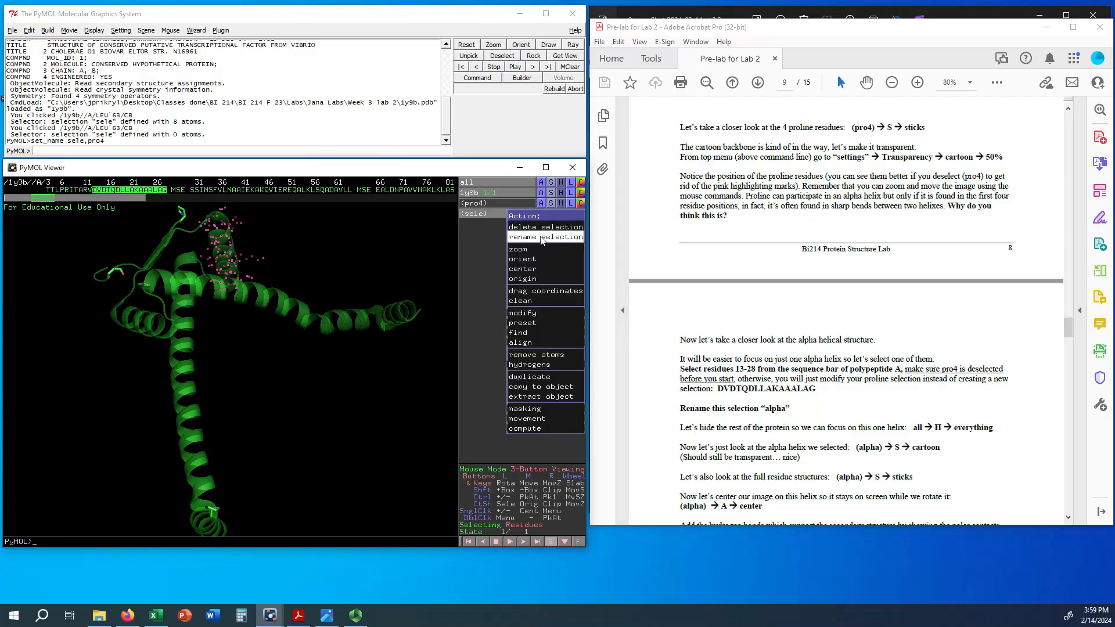
left_click(539, 238)
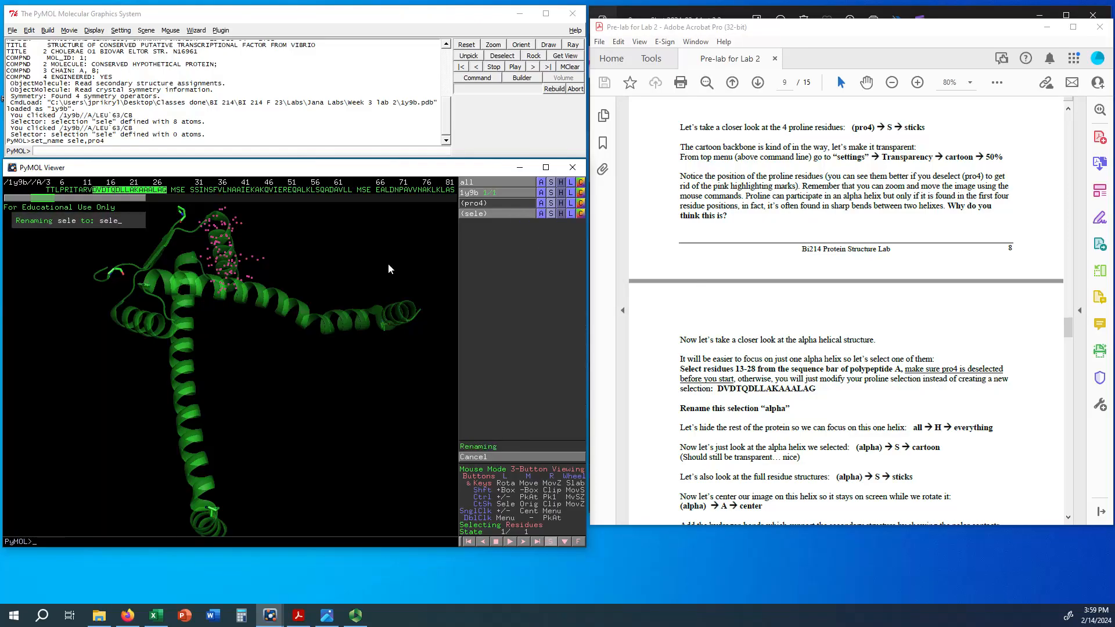
key("BackSpace")
key("BackSpace")
key("BackSpace")
key("BackSpace")
type("alpha")
key("Return")
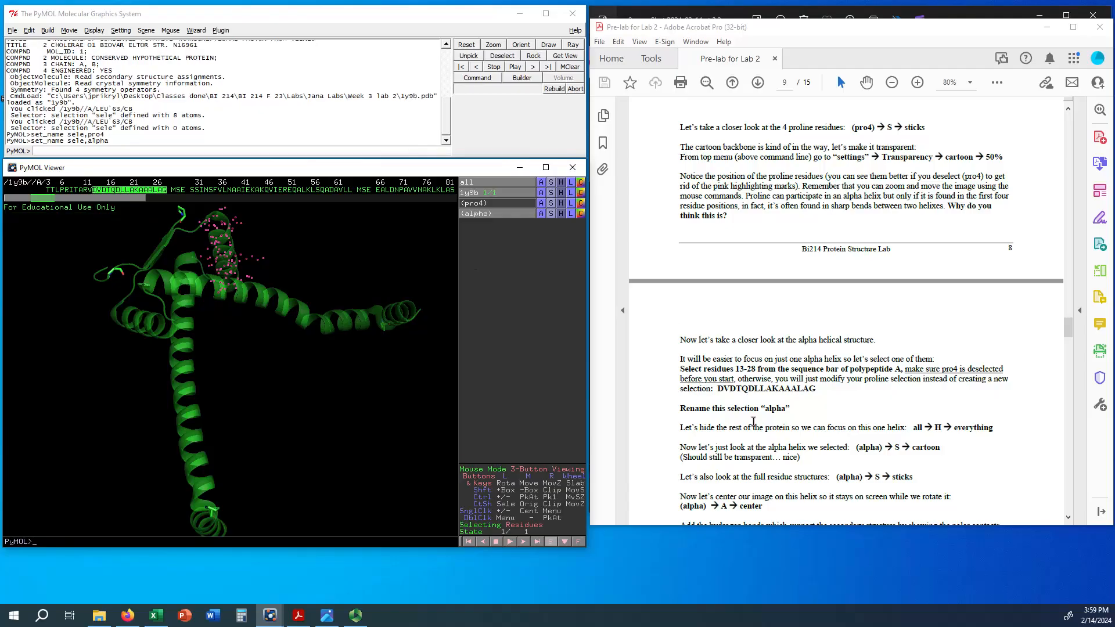
Step: Hide everything for all objects so that the rest of the protein is removed from view
scroll(788, 451, "down", 1)
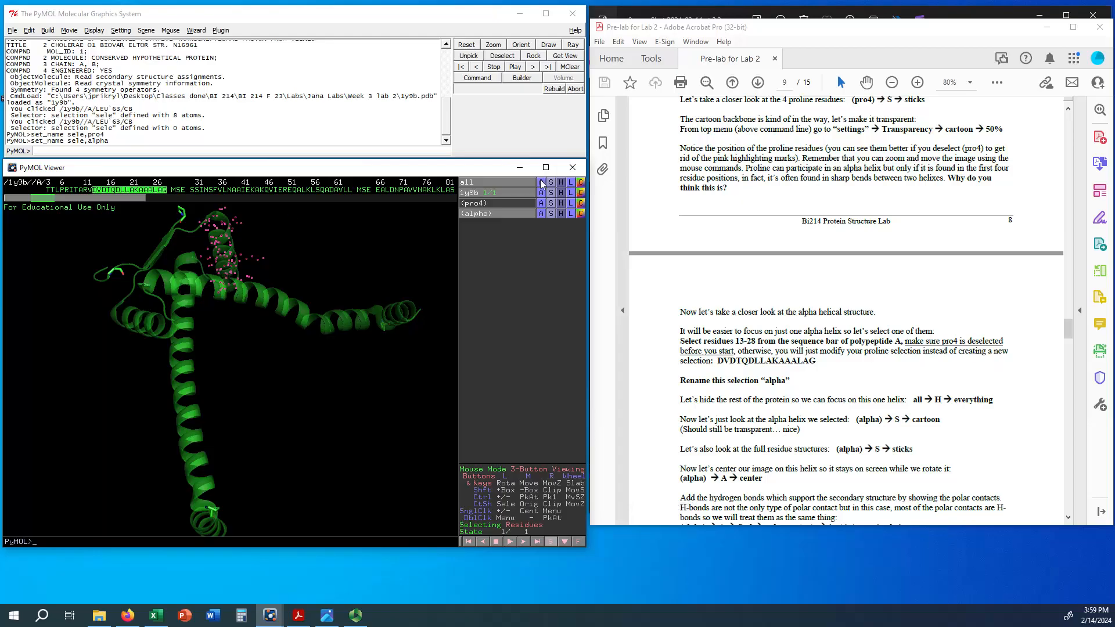
left_click(562, 180)
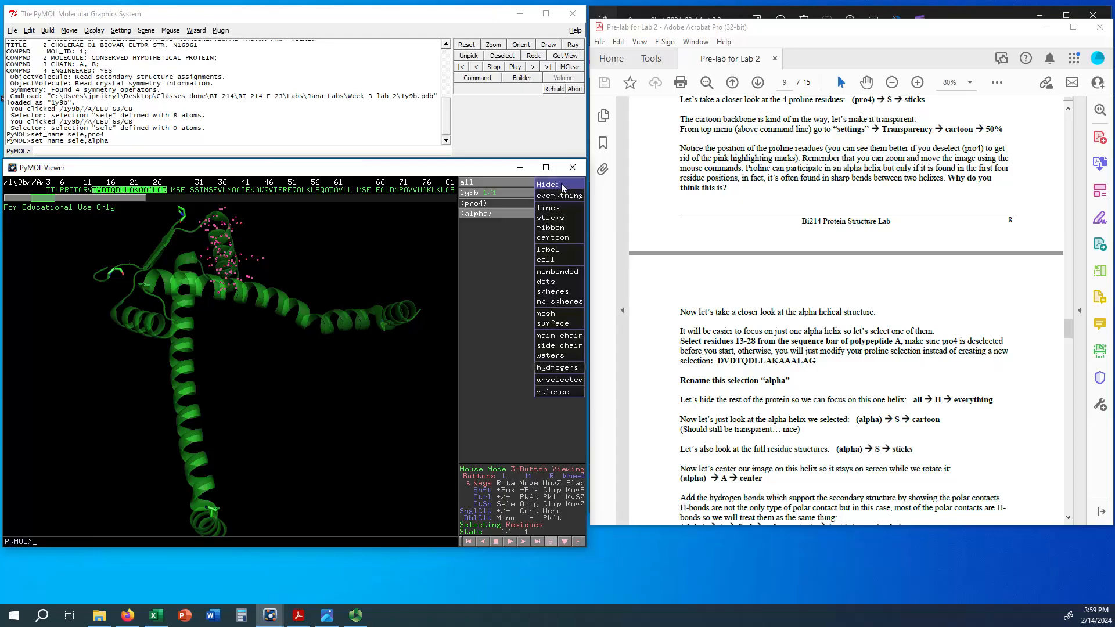
left_click(558, 197)
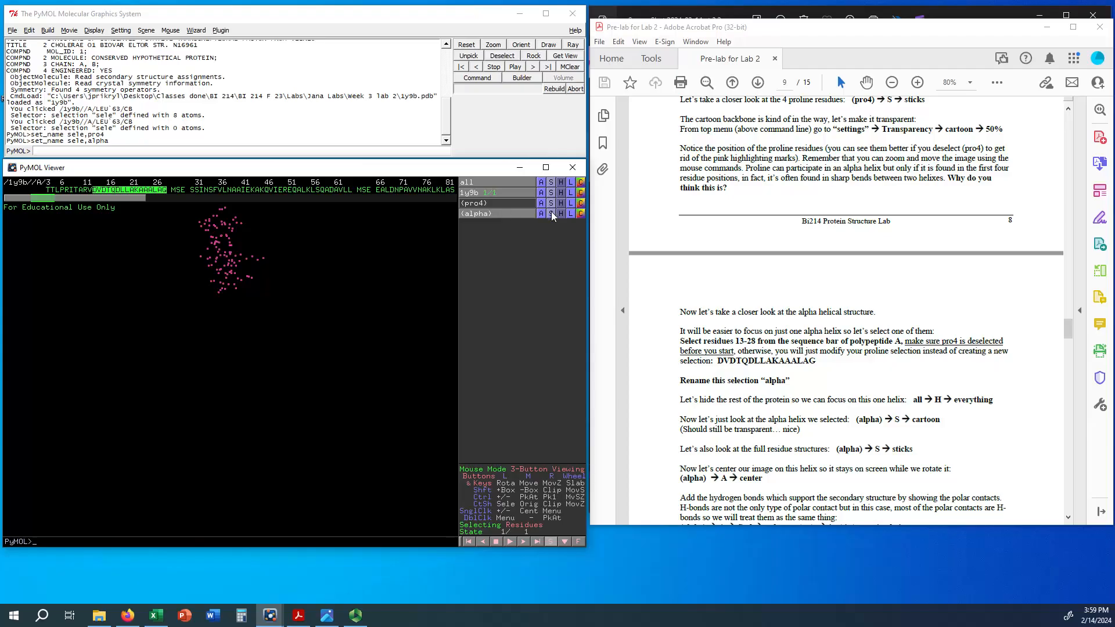
Step: Show the alpha selection as cartoon and also as sticks
left_click(551, 214)
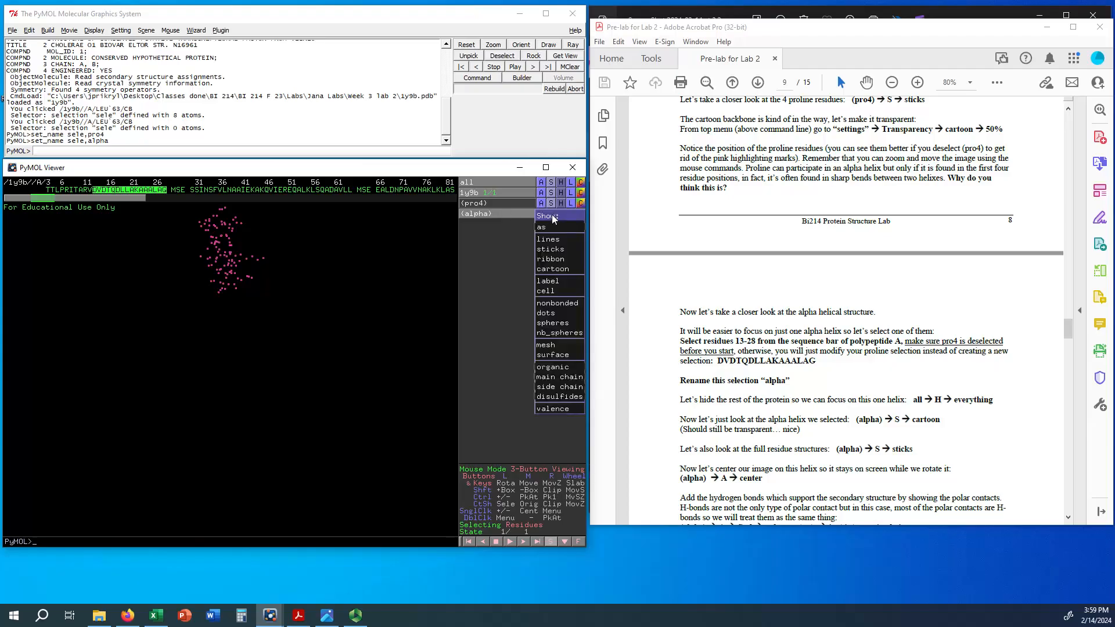
left_click(557, 269)
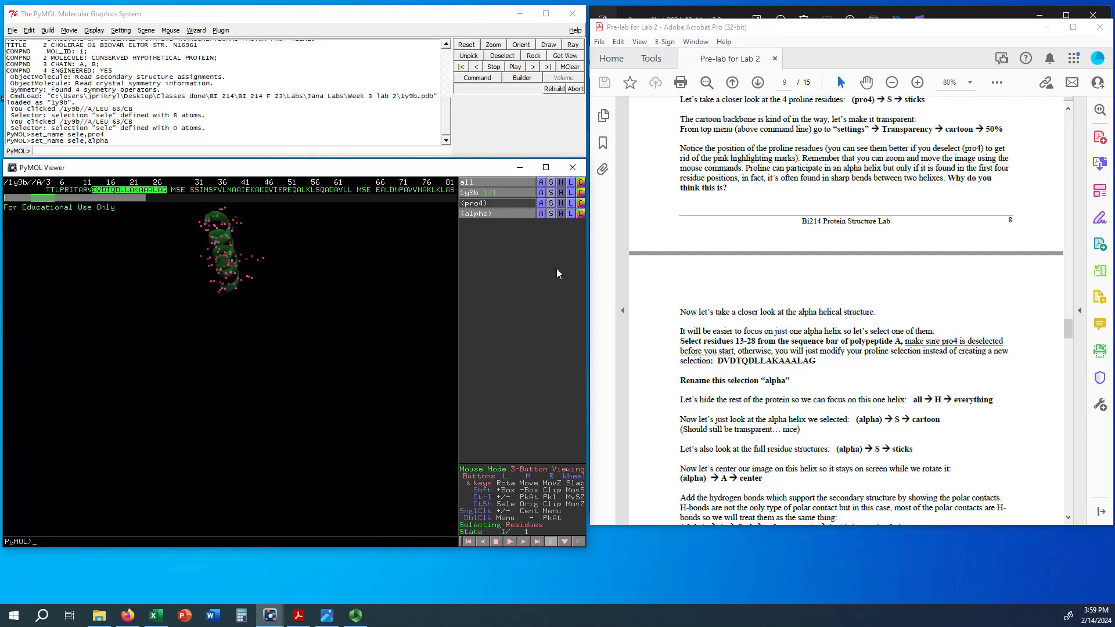
left_click(552, 213)
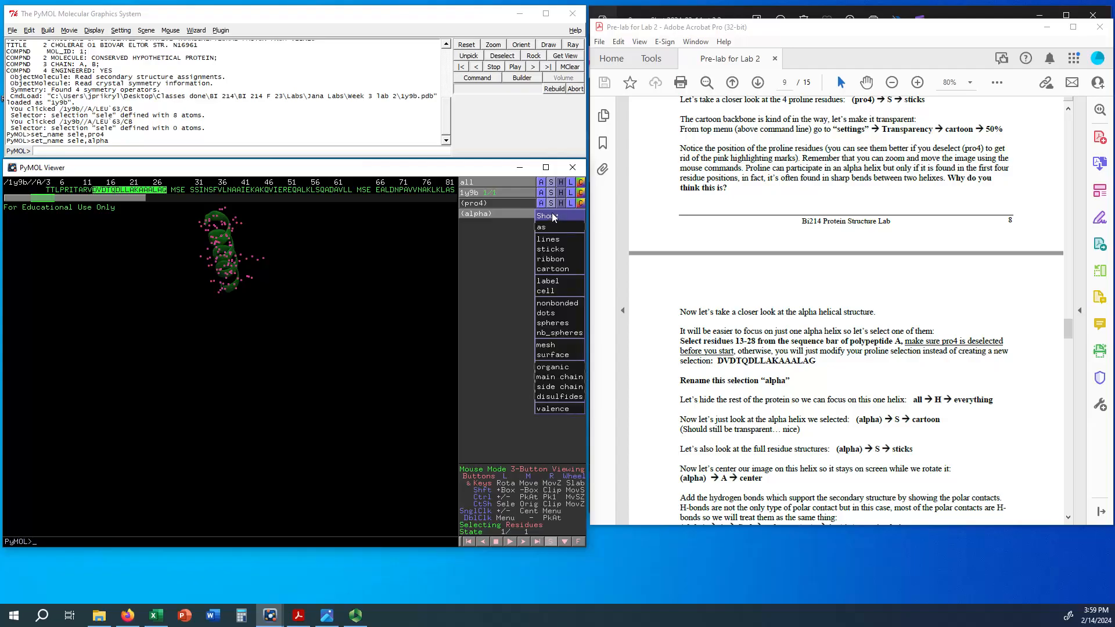
left_click(556, 249)
left_click_drag(231, 249, 198, 320)
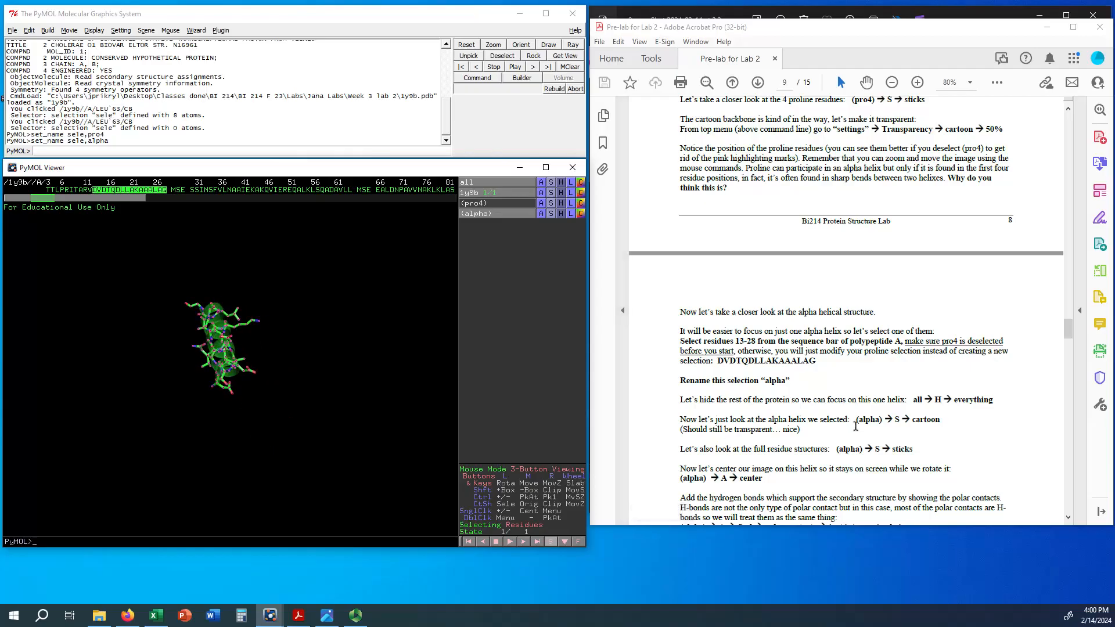
Step: Center the view on the alpha selection so the helix stays on screen during rotation
scroll(855, 426, "down", 1)
left_click_drag(232, 351, 230, 400)
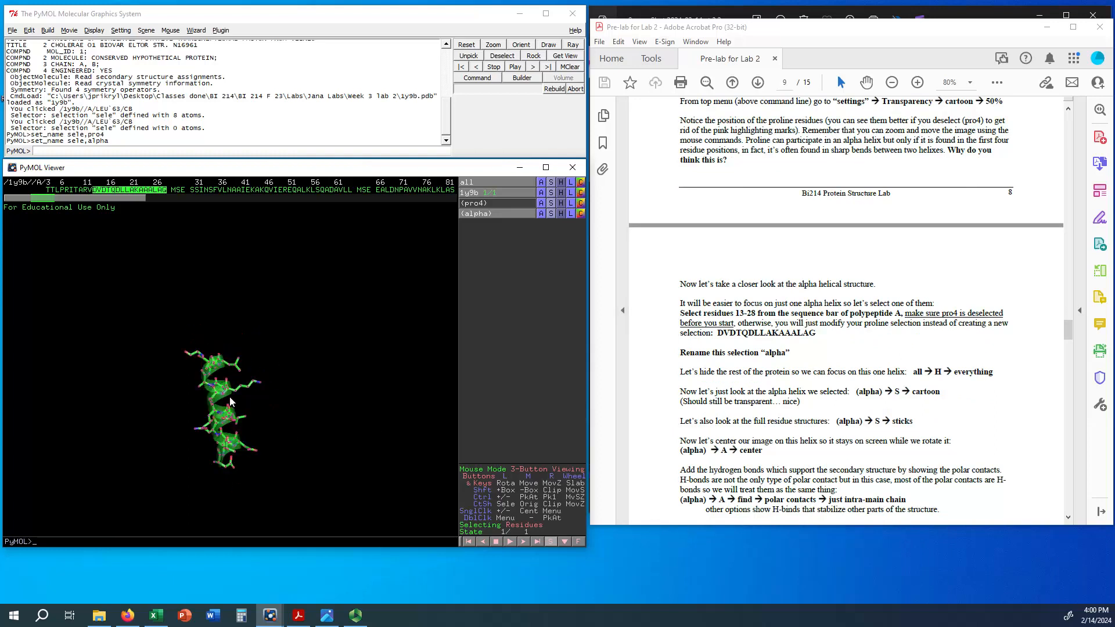
left_click(540, 213)
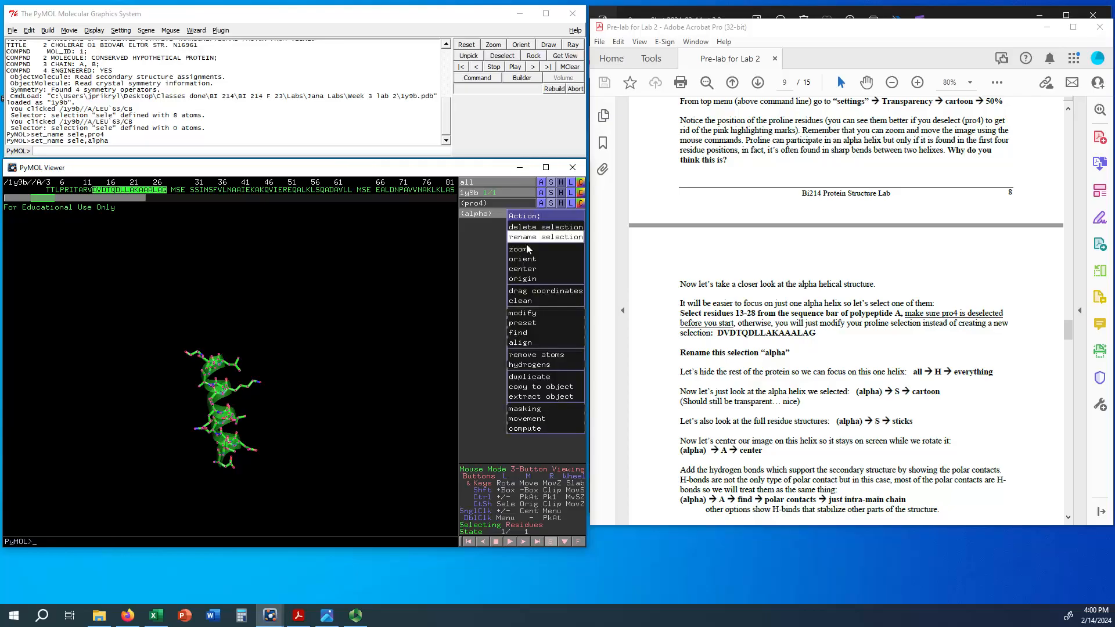
left_click(522, 268)
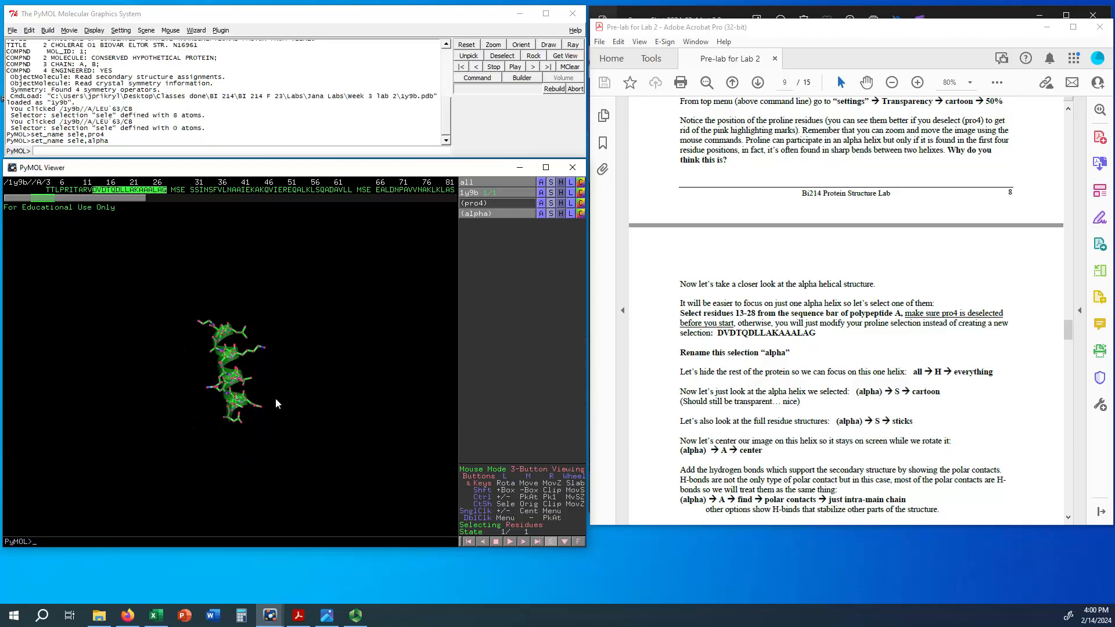
Step: Orient the alpha helix horizontally with its long side chain pointing up, and enlarge it to fill the viewer
mouse_move(236, 375)
left_mouse_down()
mouse_move(177, 370)
mouse_move(149, 312)
mouse_move(235, 349)
mouse_move(301, 400)
mouse_move(196, 356)
mouse_move(286, 355)
mouse_move(258, 348)
mouse_move(286, 341)
mouse_move(194, 380)
mouse_move(229, 380)
mouse_move(204, 344)
mouse_move(267, 400)
mouse_move(275, 298)
mouse_move(327, 329)
mouse_move(177, 333)
mouse_move(244, 358)
left_mouse_up()
scroll(842, 314, "down", 3)
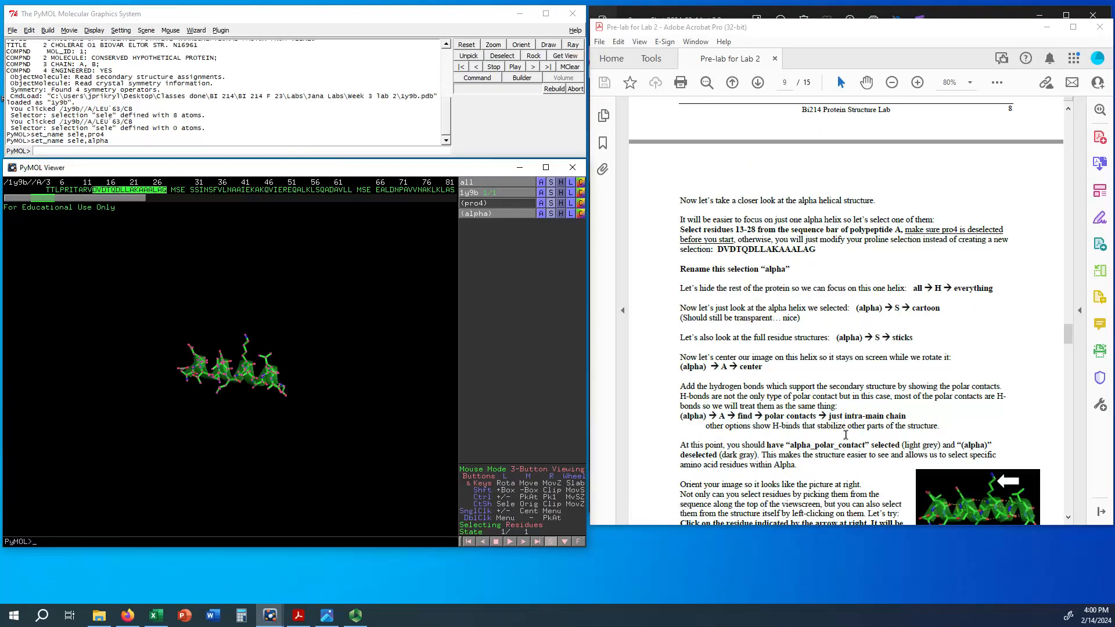
left_click_drag(287, 395, 294, 385)
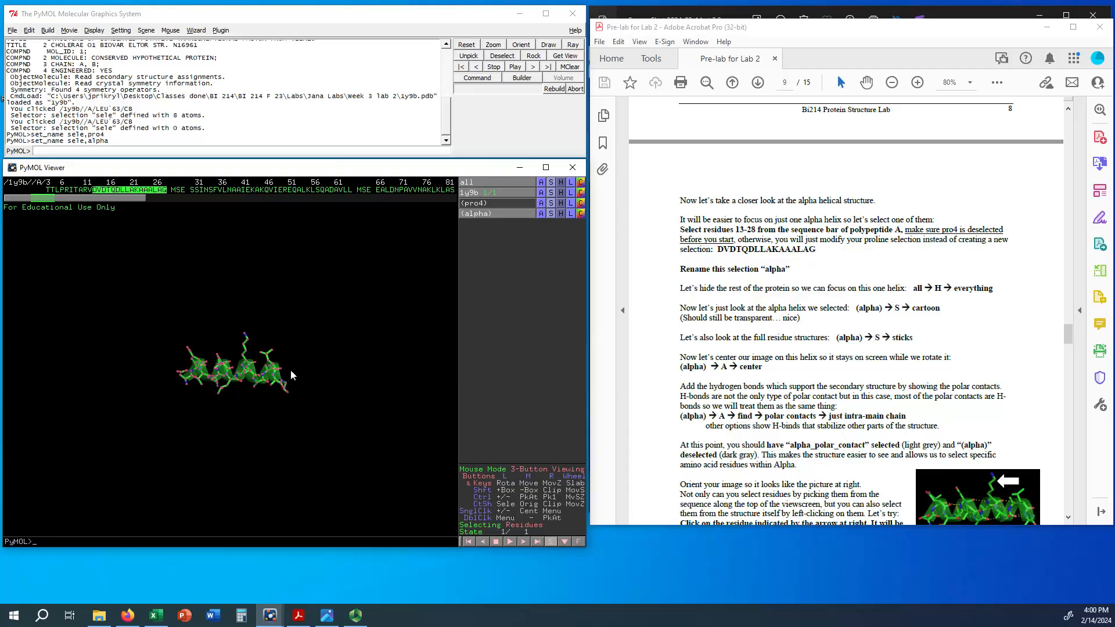
left_click_drag(287, 379, 294, 379)
right_click_drag(227, 363, 229, 447)
right_click_drag(238, 369, 231, 489)
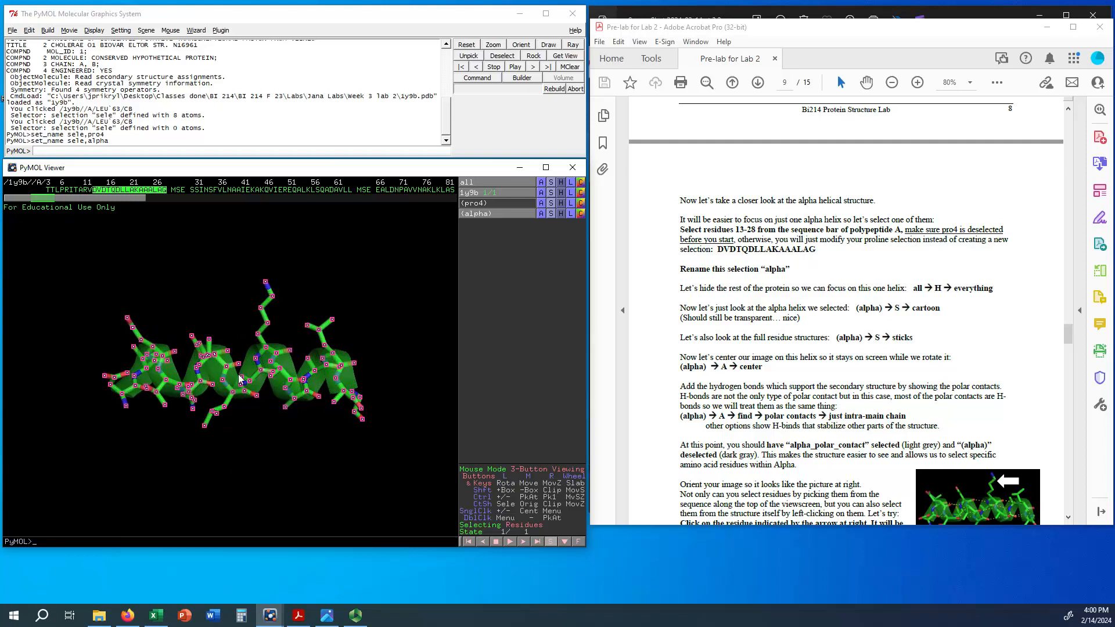
right_click_drag(240, 378, 226, 434)
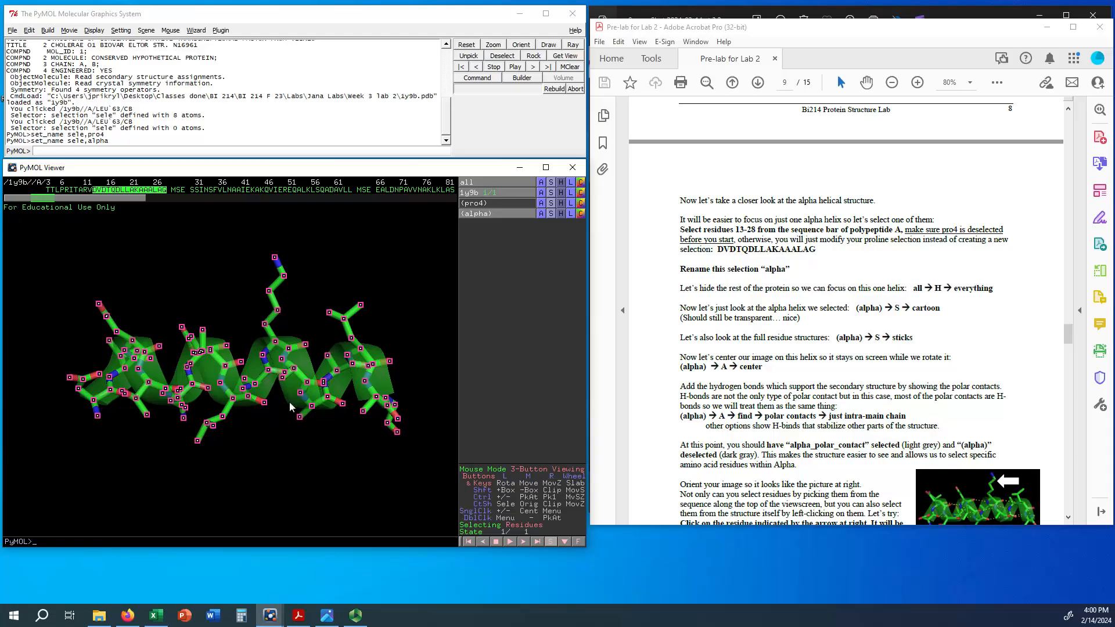
left_click_drag(243, 392, 256, 392)
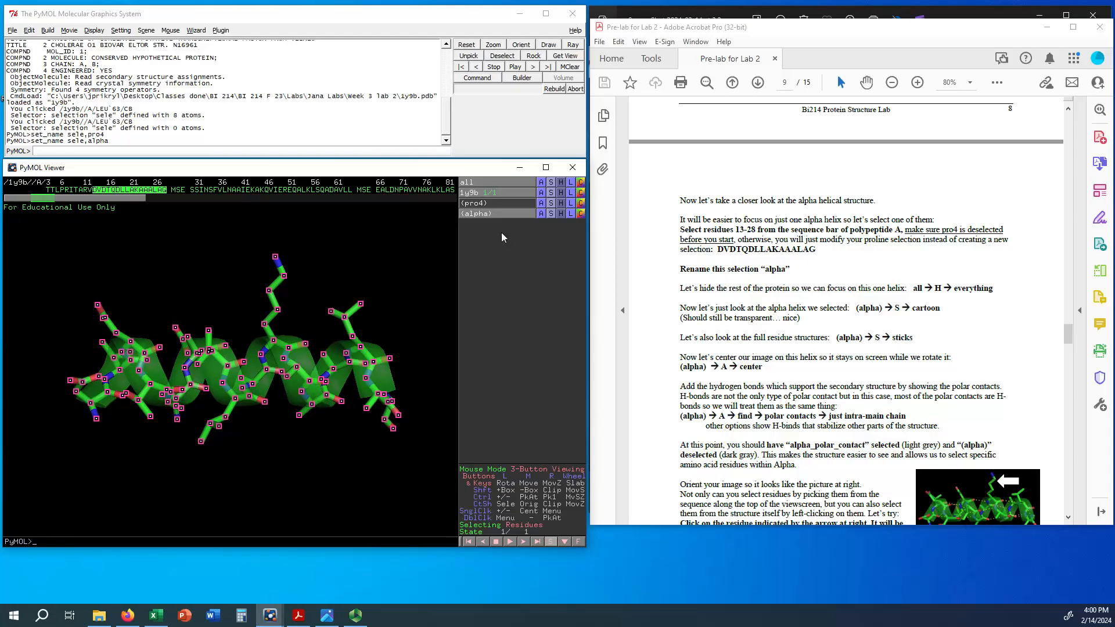
Step: Find the polar contacts of the alpha selection using the just intra-main chain option
left_click(542, 213)
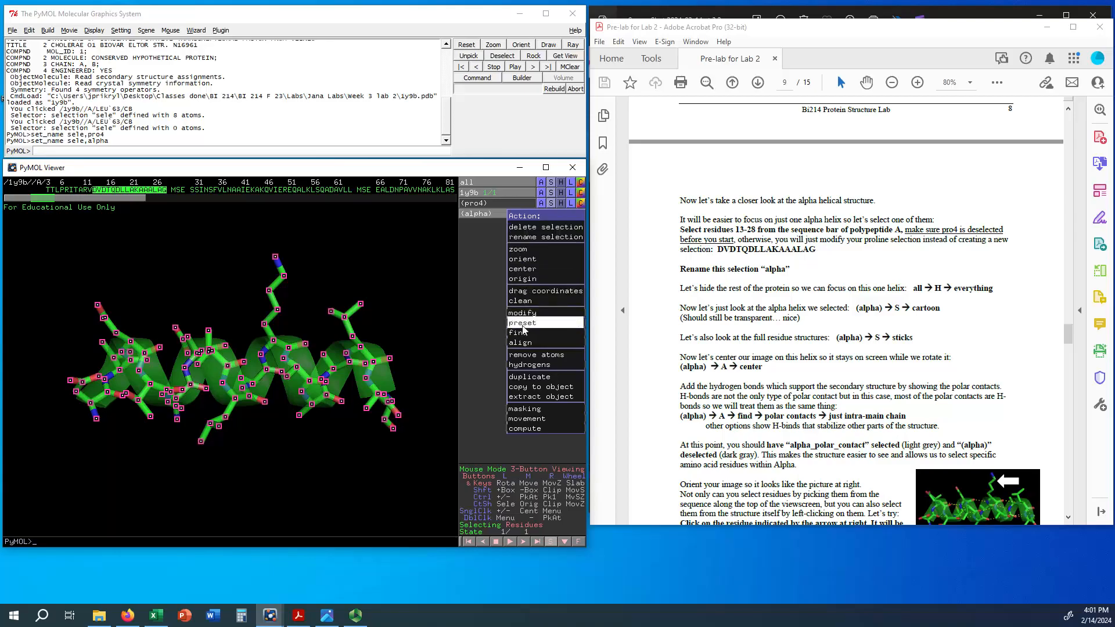
mouse_move(523, 335)
mouse_move(485, 335)
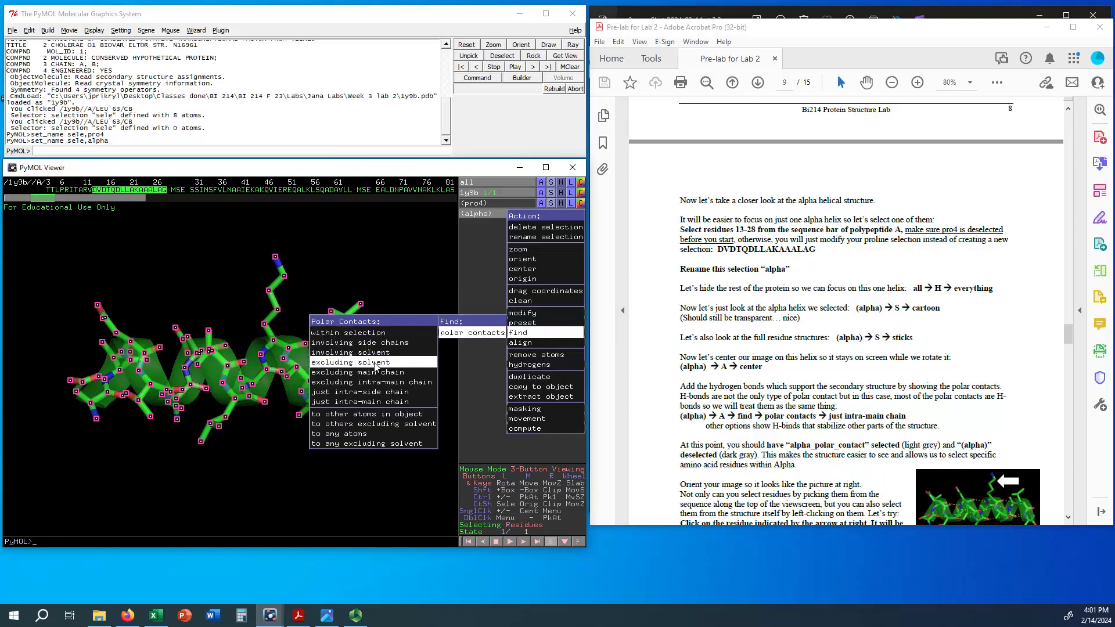
left_click(374, 404)
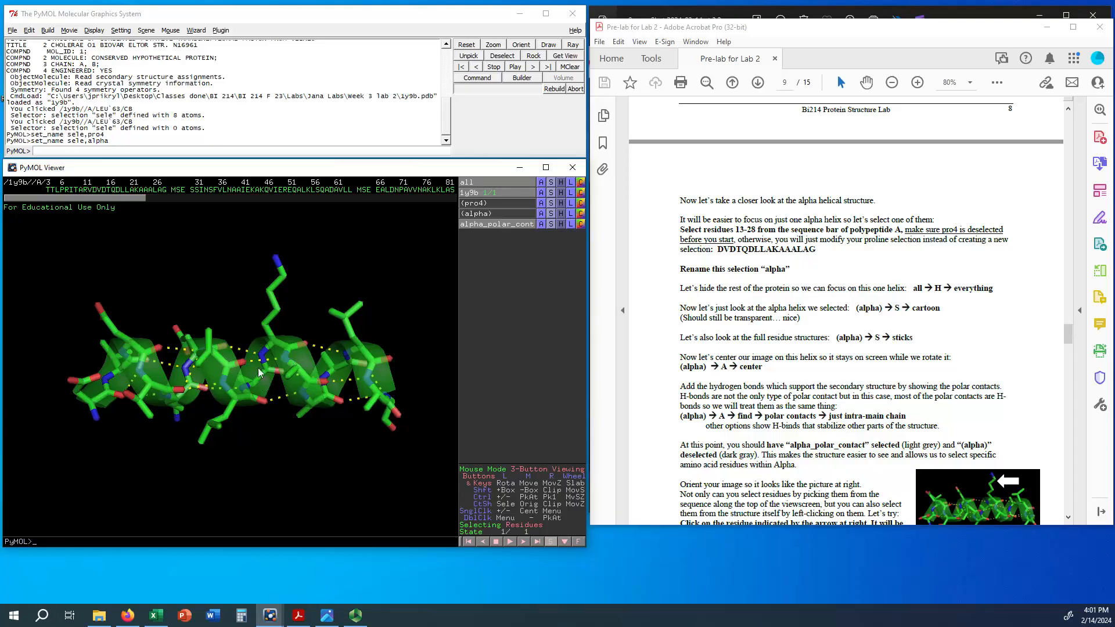
Step: Rotate the helix to examine its dashed hydrogen bonds, and orient it horizontally to match the handout picture
left_click_drag(211, 385, 322, 399)
scroll(821, 433, "down", 3)
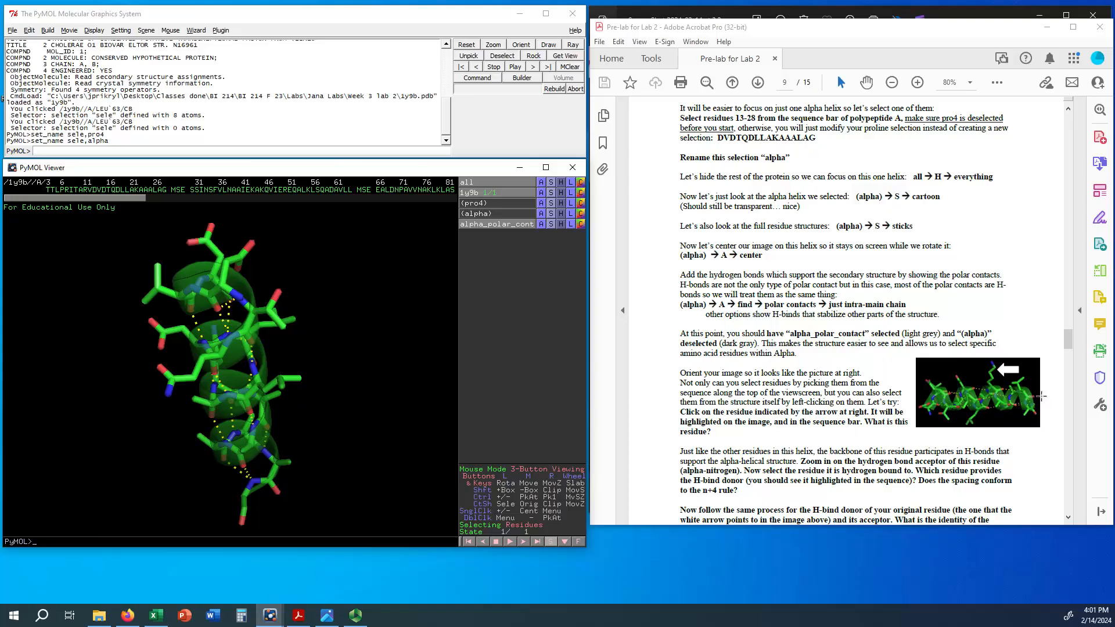
left_click_drag(246, 327, 174, 470)
left_click_drag(137, 397, 260, 342)
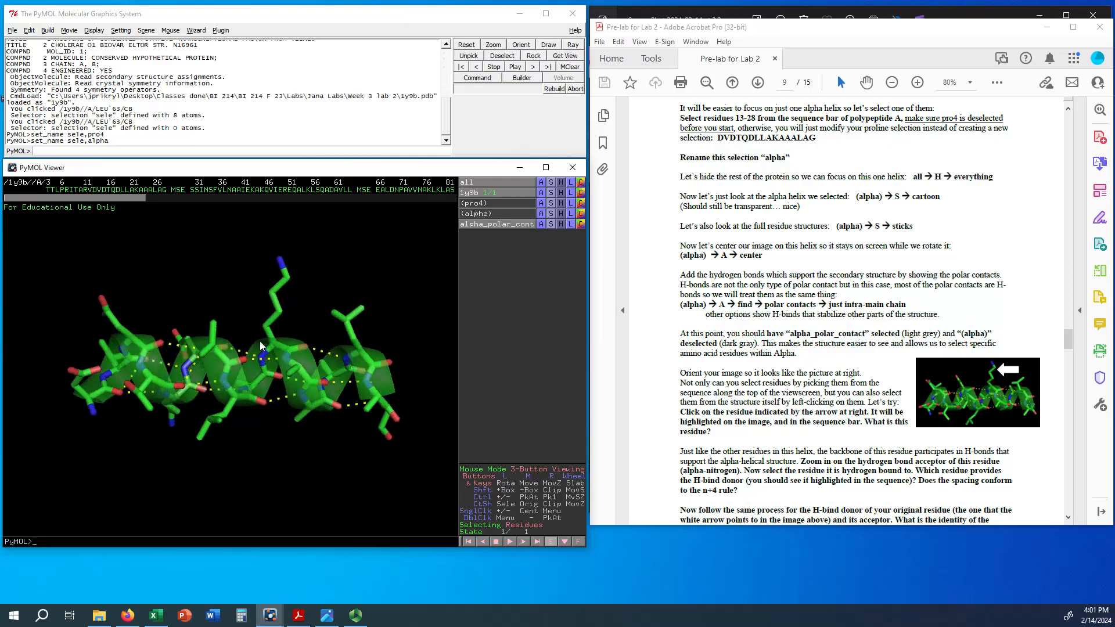
left_click_drag(378, 354, 388, 365)
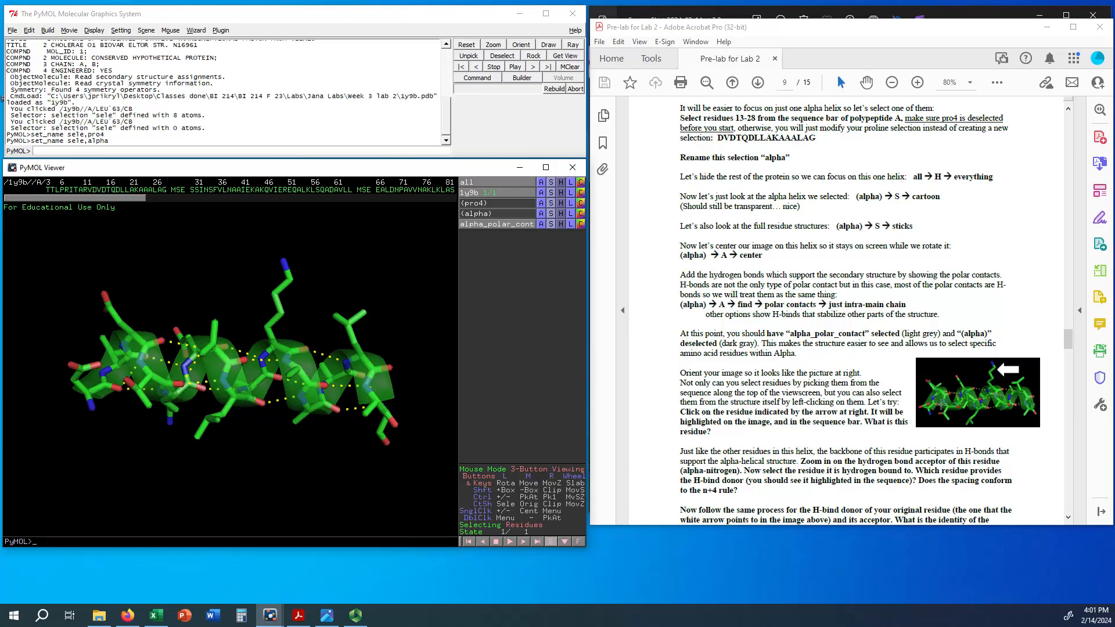
Step: Read the residue questions and examine the backbone hydrogen bonds of the arrow-marked residue up close from several angles
scroll(871, 437, "down", 1)
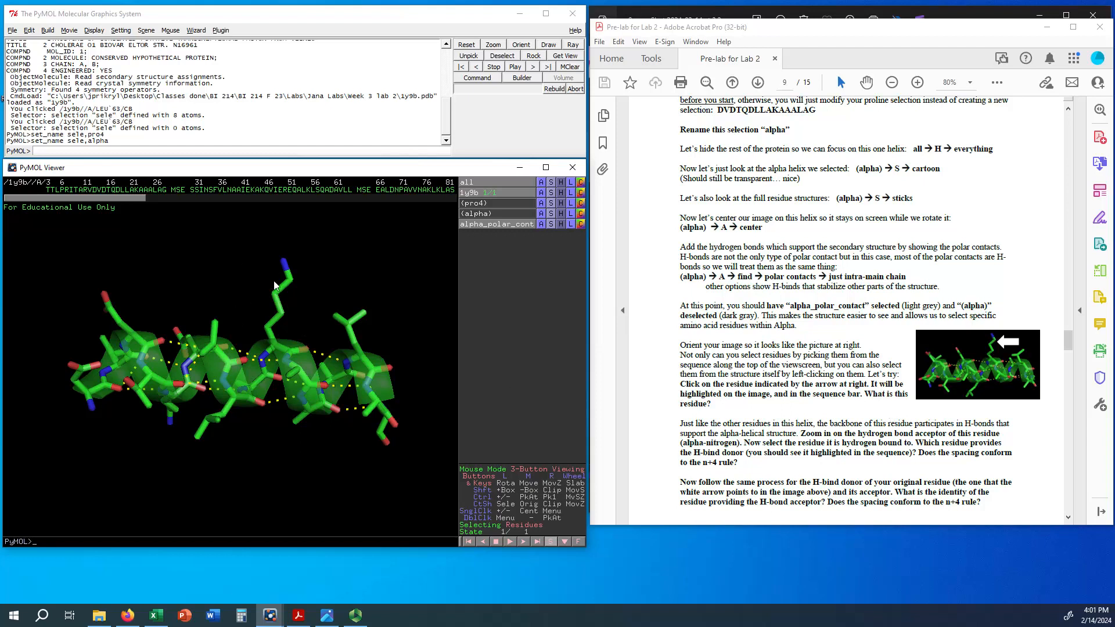
right_click_drag(281, 329, 272, 364)
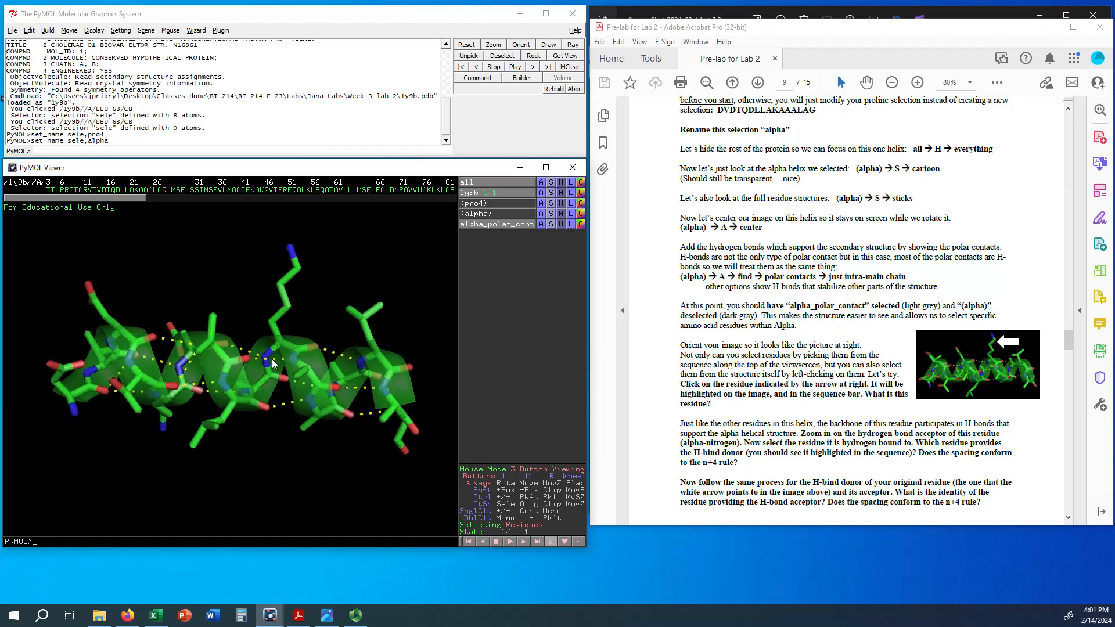
right_click_drag(298, 270, 302, 347)
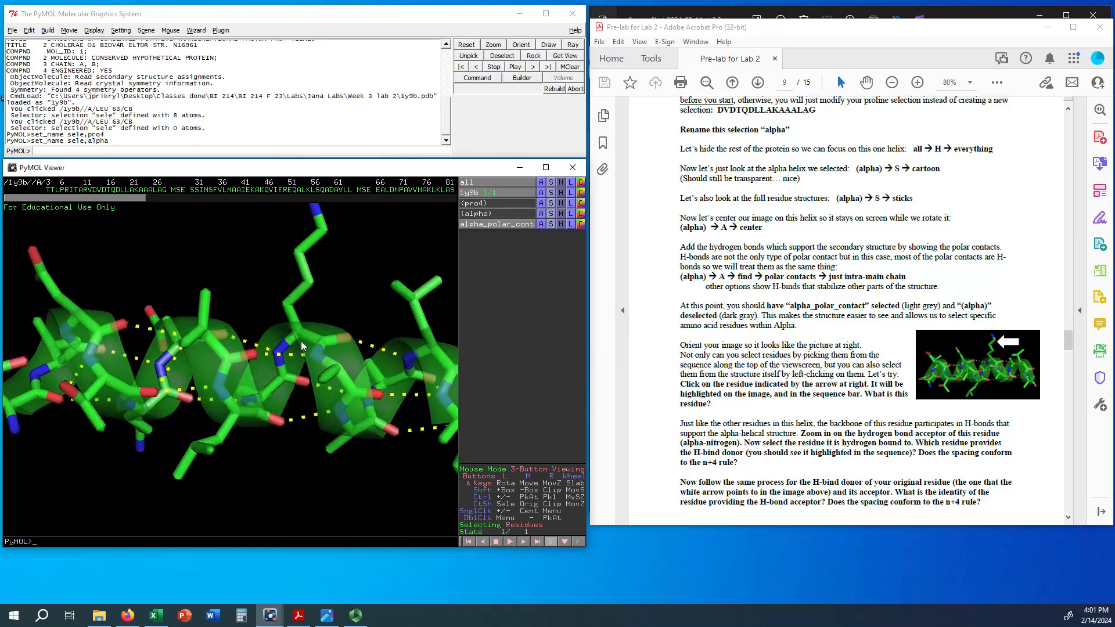
left_click_drag(276, 313, 263, 330)
middle_click_drag(263, 329, 204, 386)
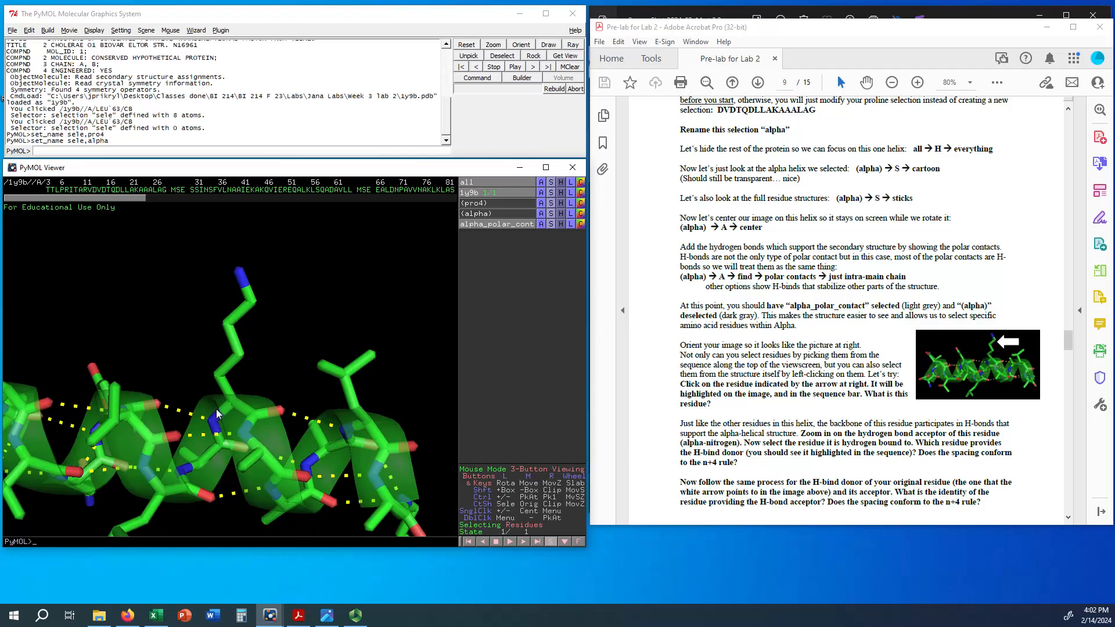
scroll(784, 359, "down", 2)
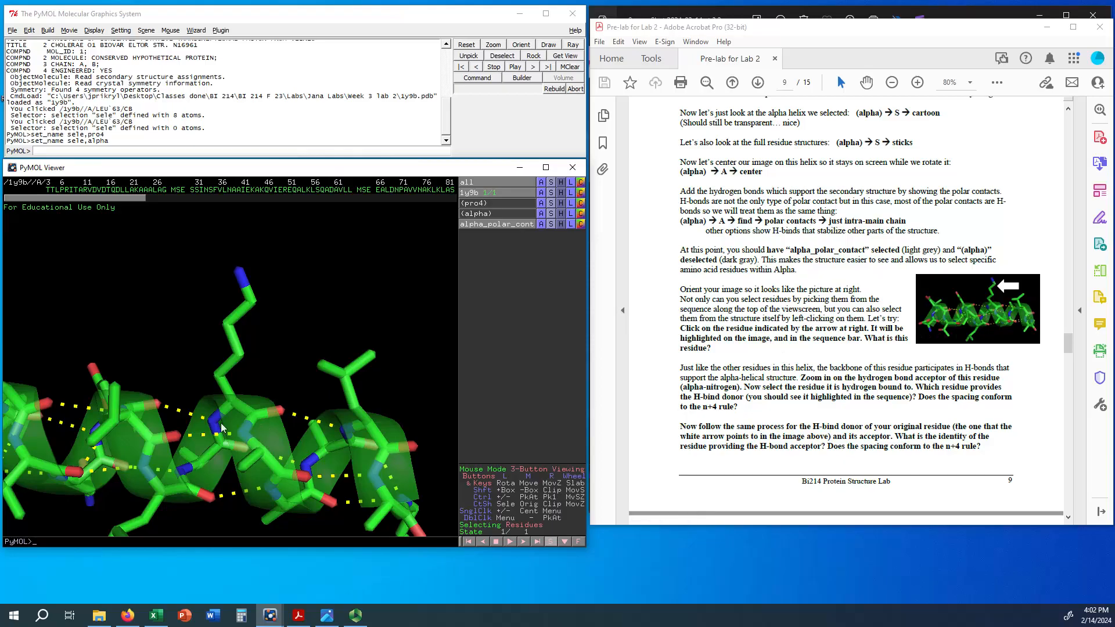
mouse_move(230, 416)
left_mouse_down()
mouse_move(237, 469)
mouse_move(226, 398)
mouse_move(226, 437)
left_mouse_up()
left_click_drag(412, 458, 410, 438)
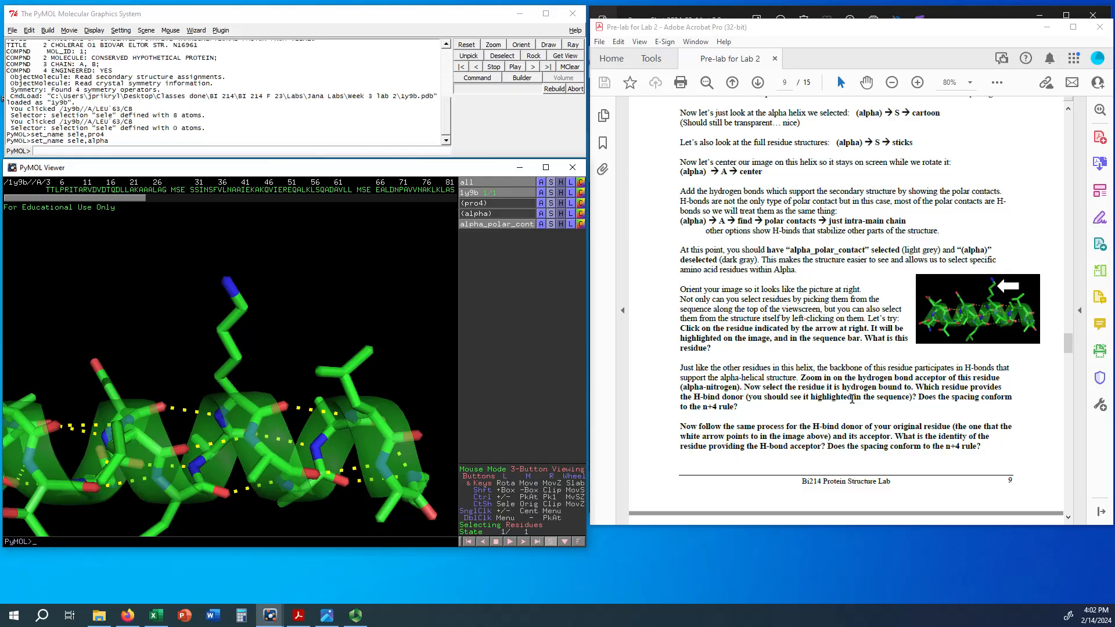
left_click_drag(205, 395, 242, 506)
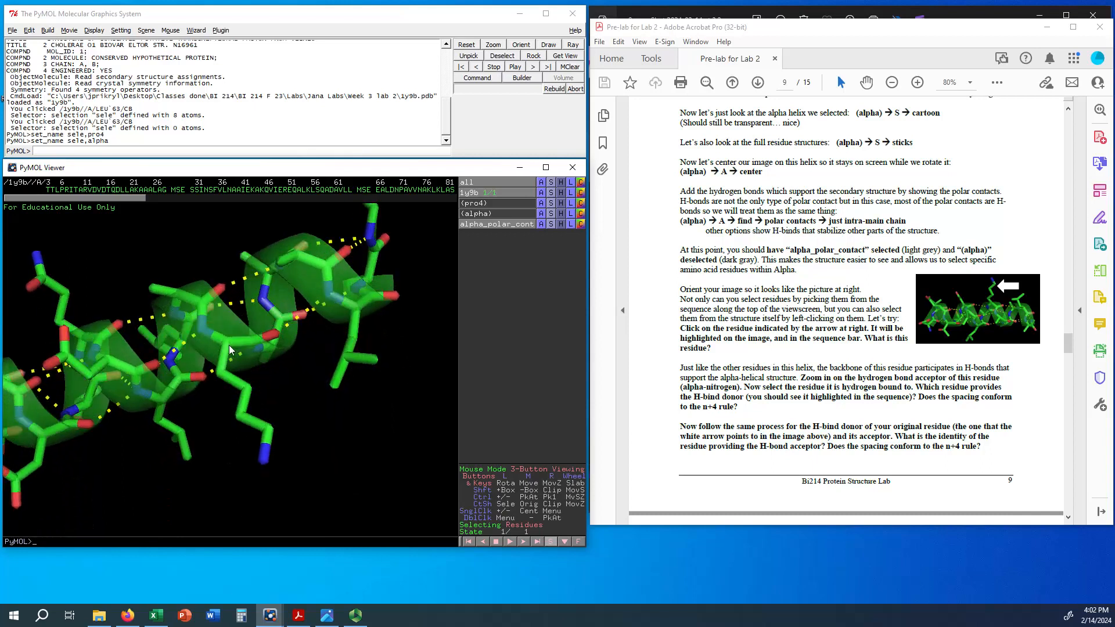
mouse_move(210, 372)
left_mouse_down()
mouse_move(200, 354)
mouse_move(215, 326)
mouse_move(216, 374)
left_mouse_up()
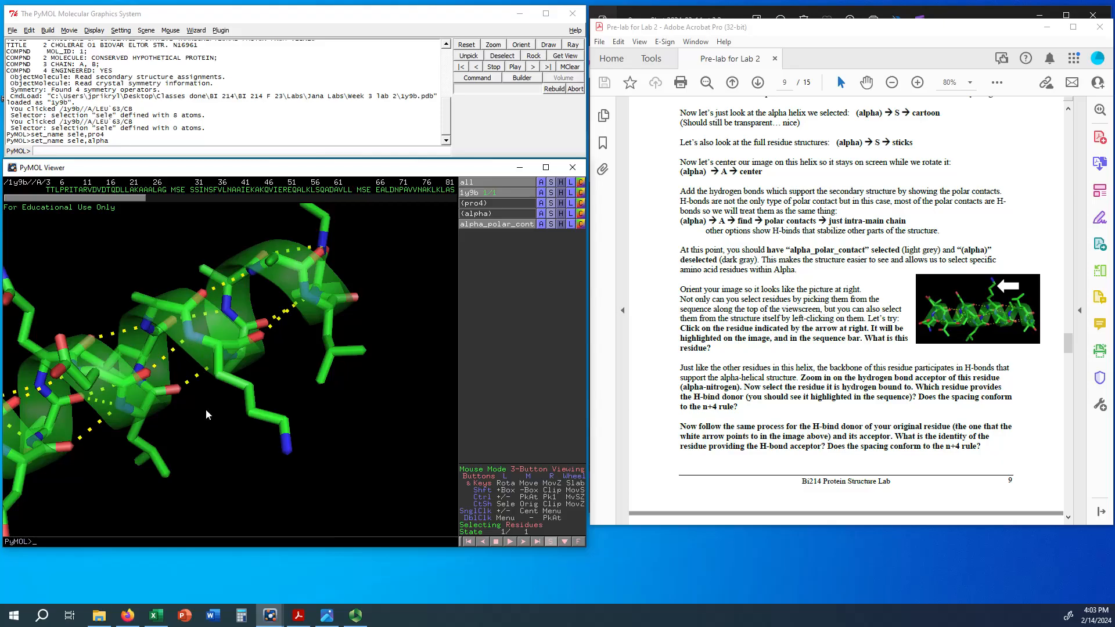
left_click_drag(205, 409, 180, 299)
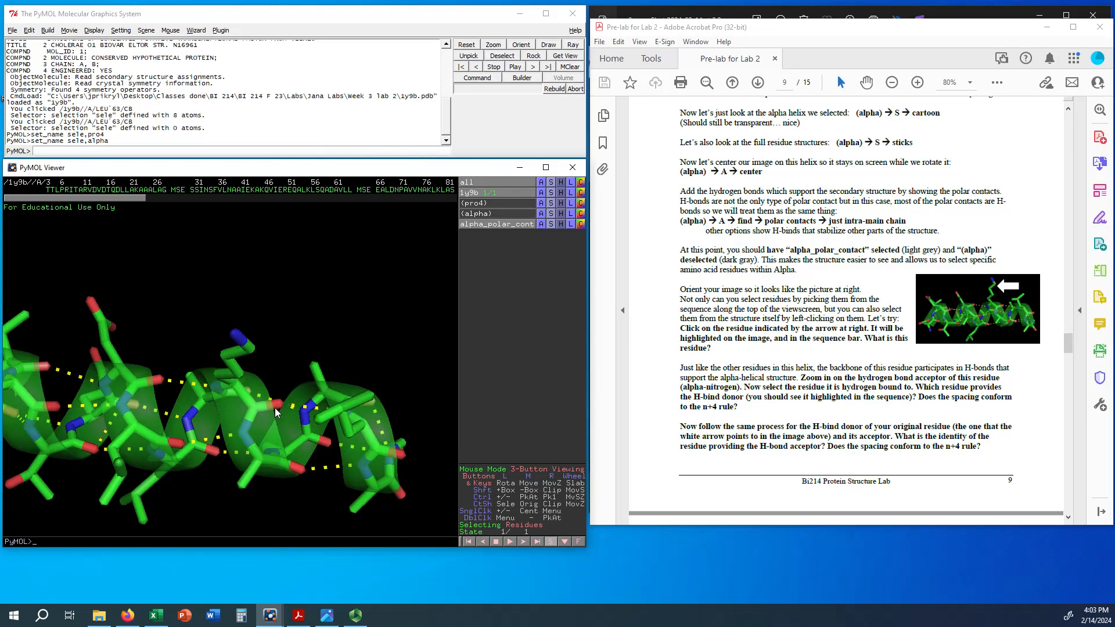
Step: Select Leu26 and the arrow-marked Lys22 on the helix, and inspect their backbone hydrogen bond and sequence spacing
left_click_drag(253, 430, 145, 368)
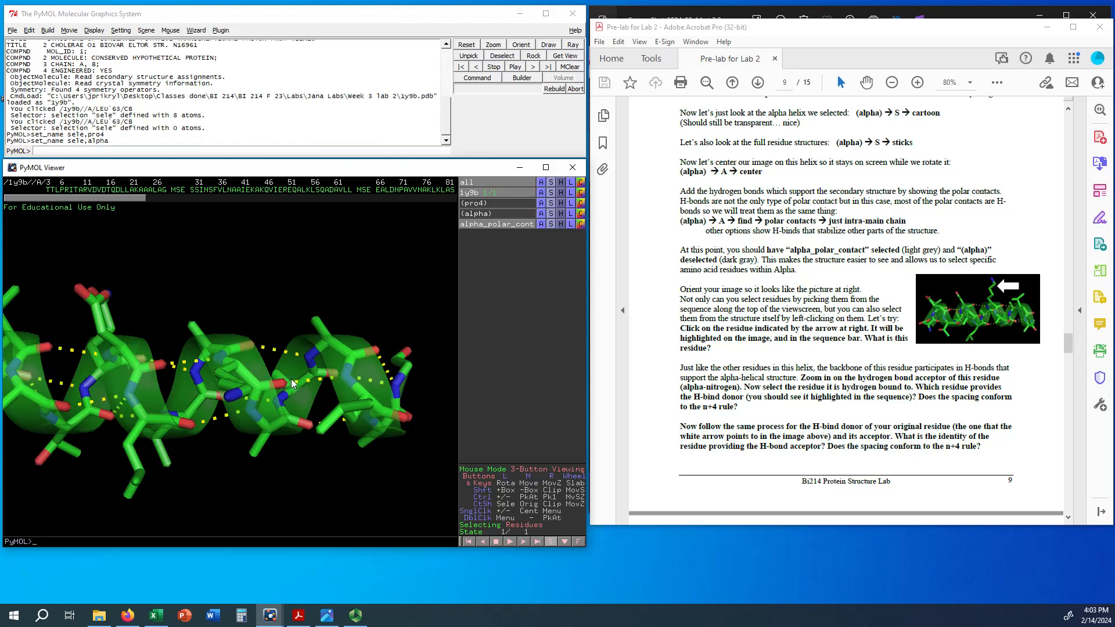
left_click(347, 375)
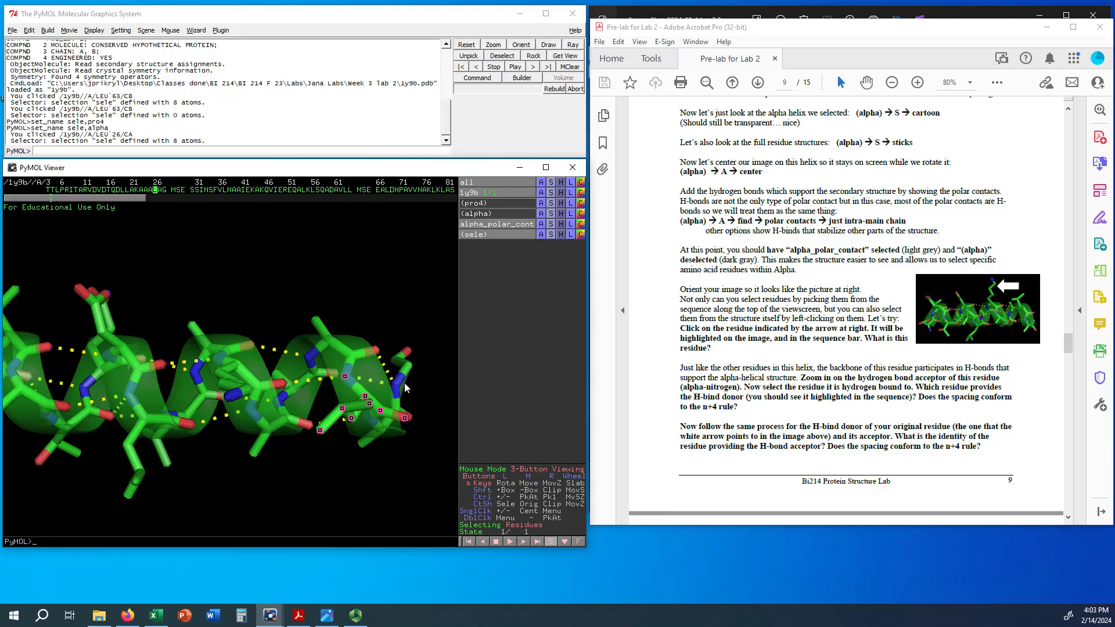
left_click(237, 396)
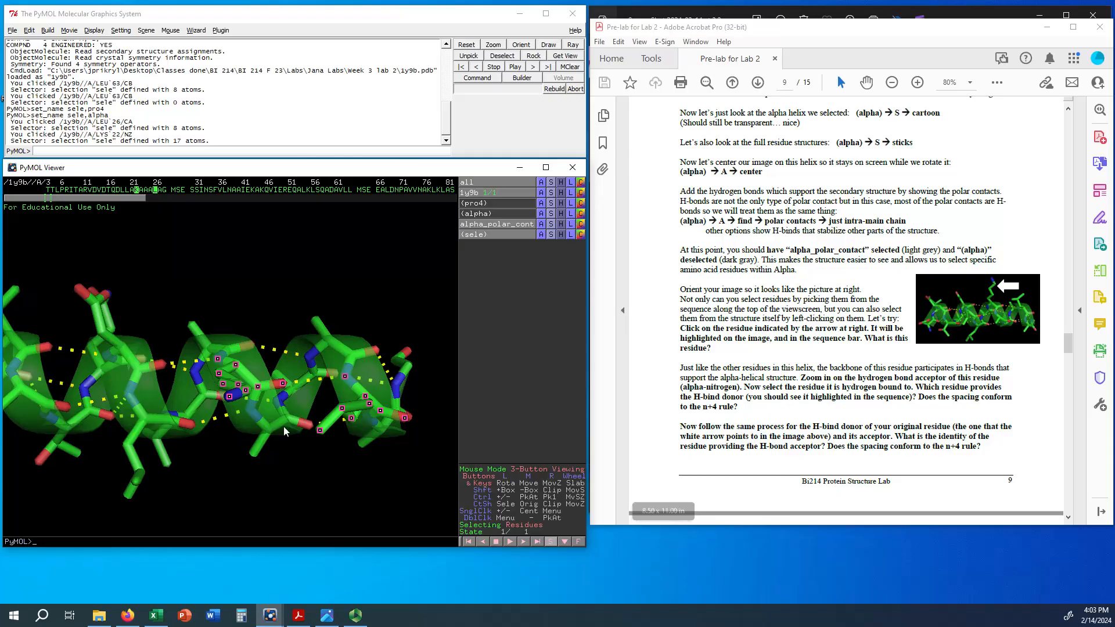
left_click_drag(242, 409, 245, 482)
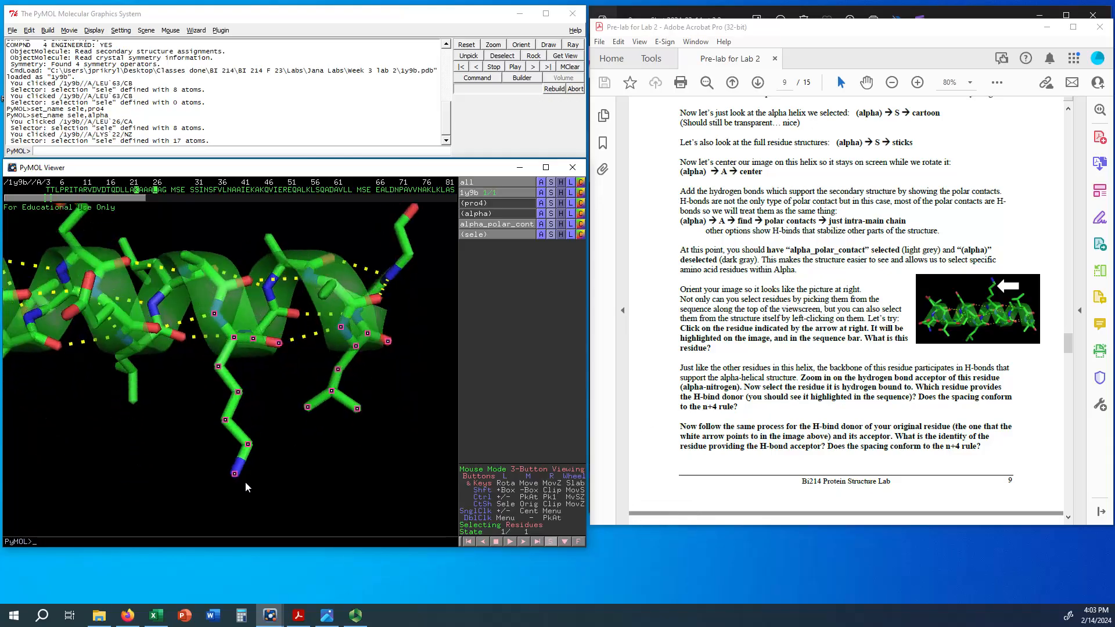
left_click_drag(292, 313, 312, 318)
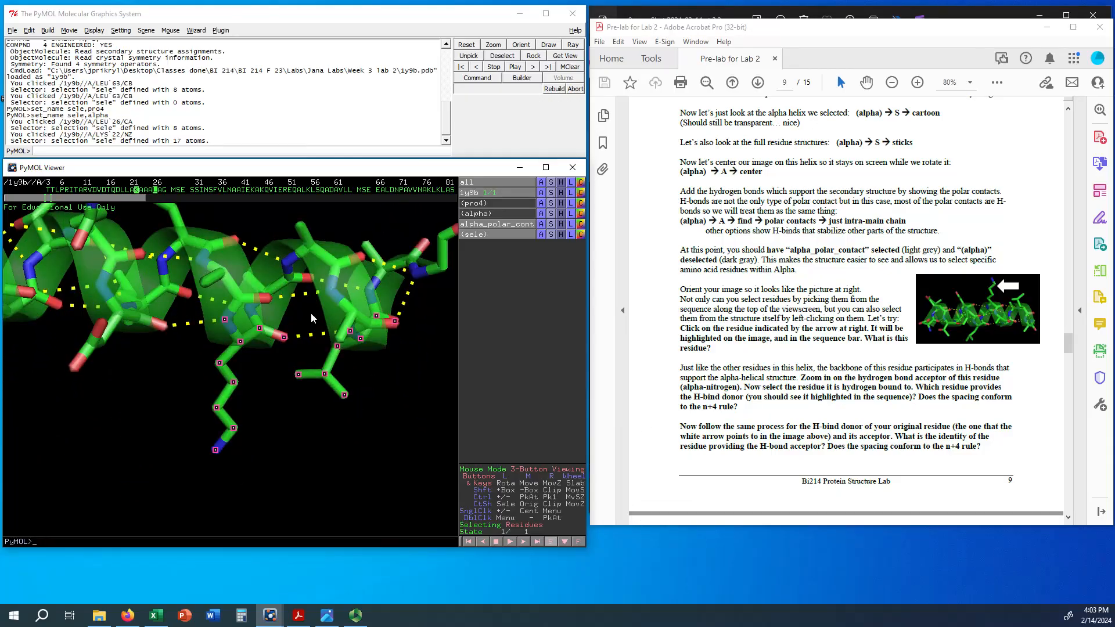
left_click_drag(279, 375, 235, 269)
left_click_drag(162, 402, 176, 434)
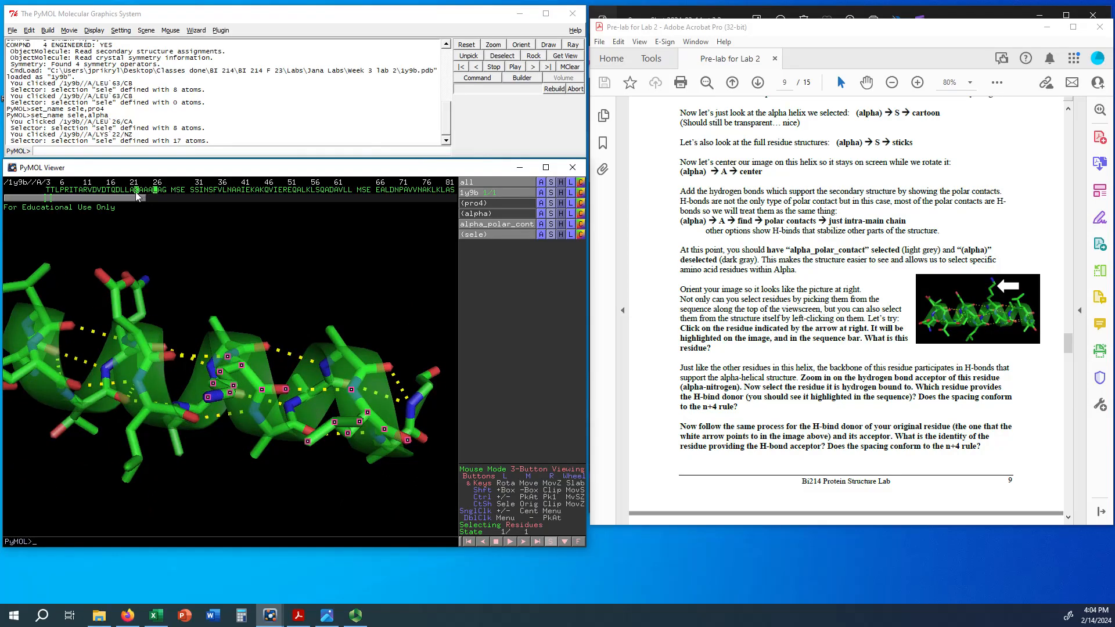
Step: Deselect Leu26 and select Asp18, the residue hydrogen-bonded to the other side of Lys22's backbone
left_click_drag(331, 388, 364, 462)
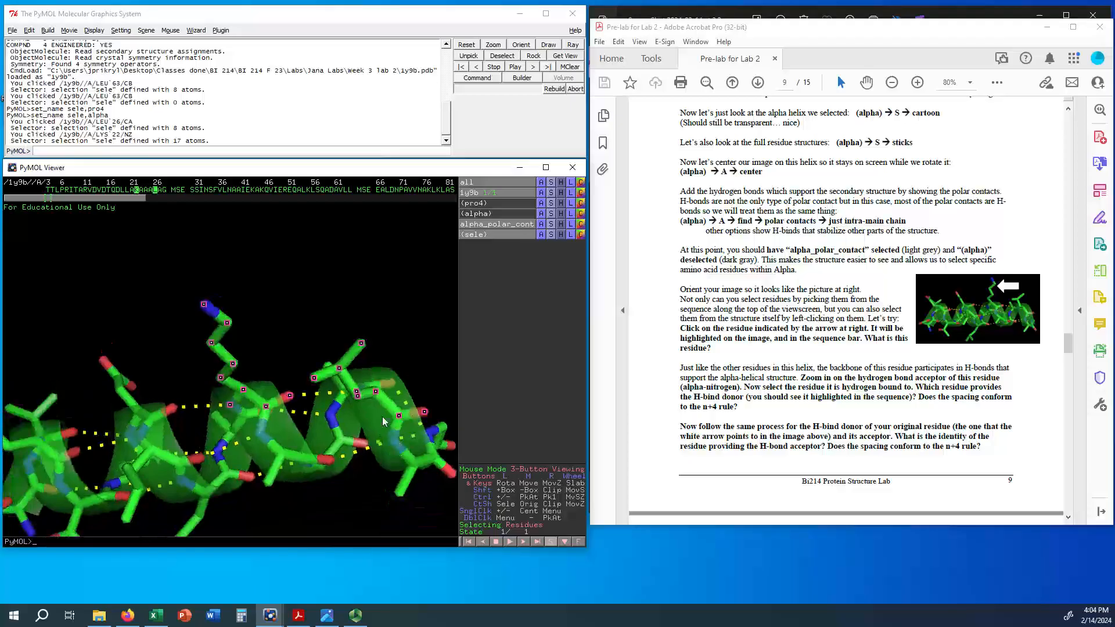
left_click(399, 418)
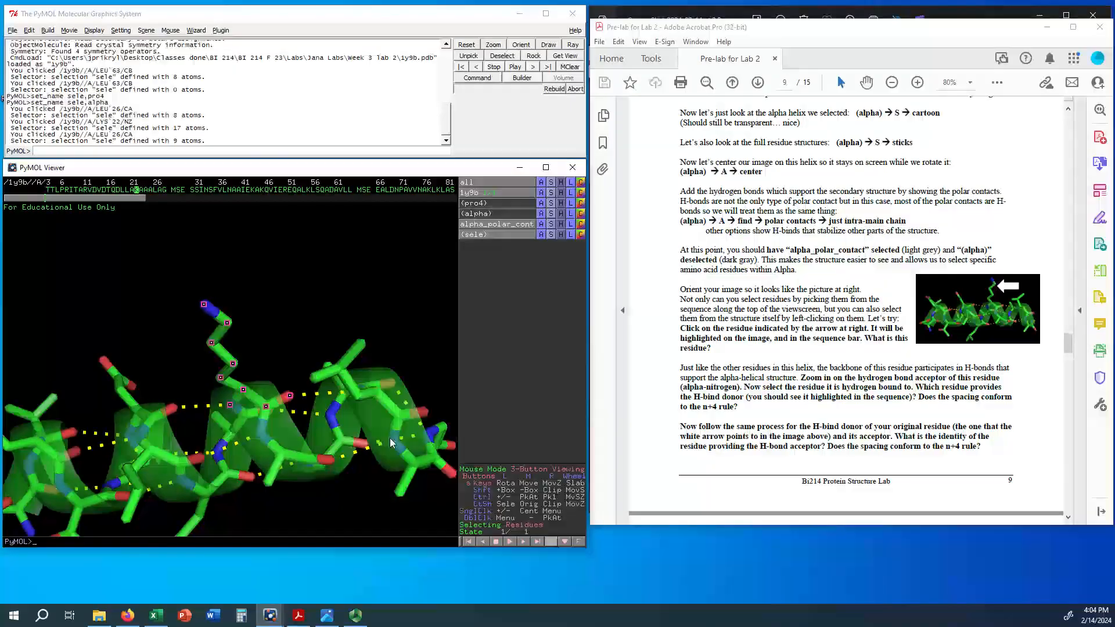
left_click_drag(253, 405, 256, 455)
left_click_drag(231, 376, 223, 348)
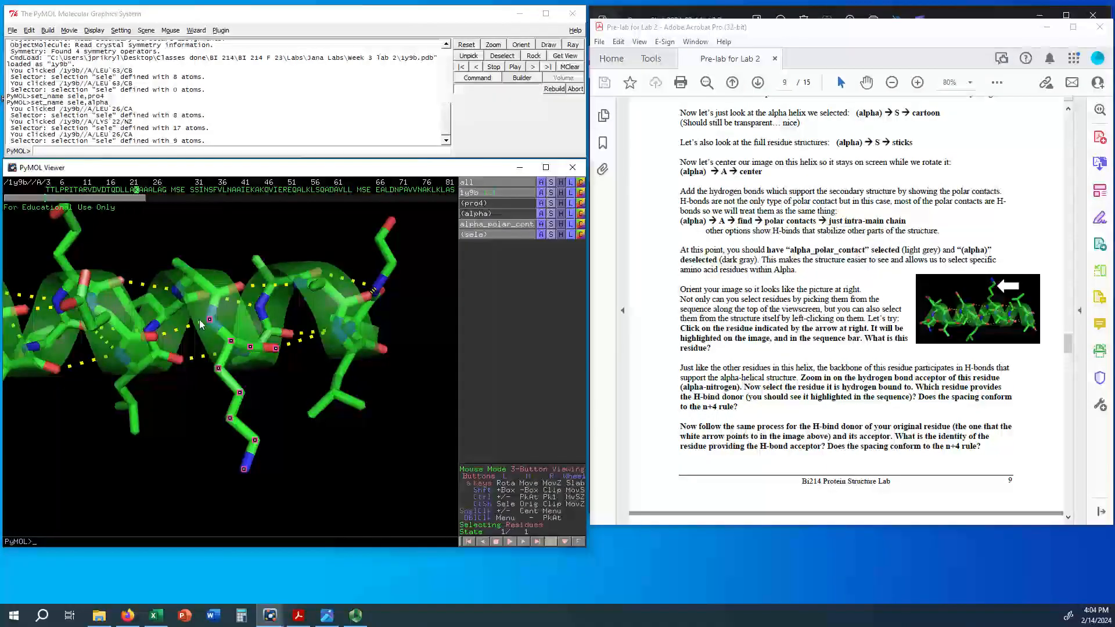
left_click(150, 340)
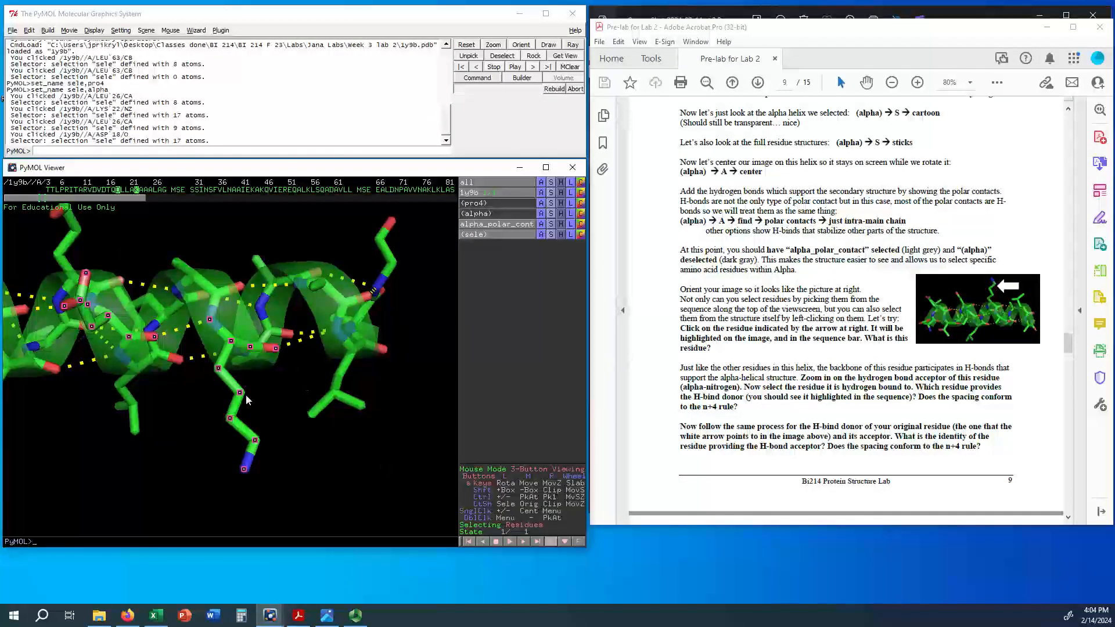
Step: Go to the handout's section on all H-bond interactions, and deselect Asp18 and Lys22
left_click_drag(148, 409, 148, 391)
scroll(712, 336, "down", 5)
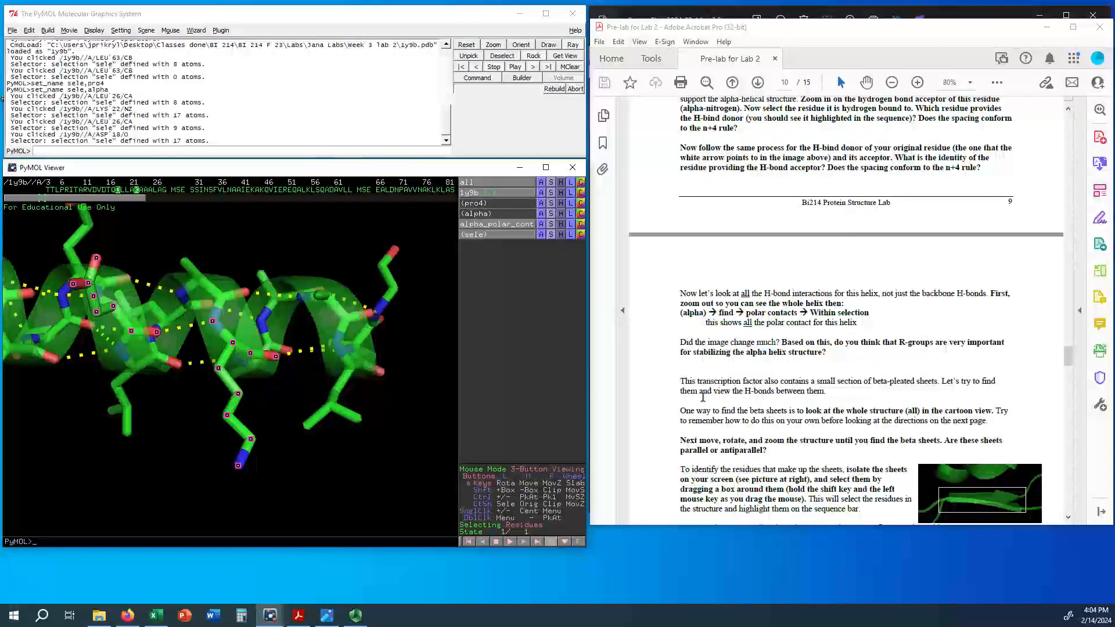
mouse_move(202, 376)
left_mouse_down()
mouse_move(279, 397)
mouse_move(237, 402)
mouse_move(215, 365)
left_mouse_up()
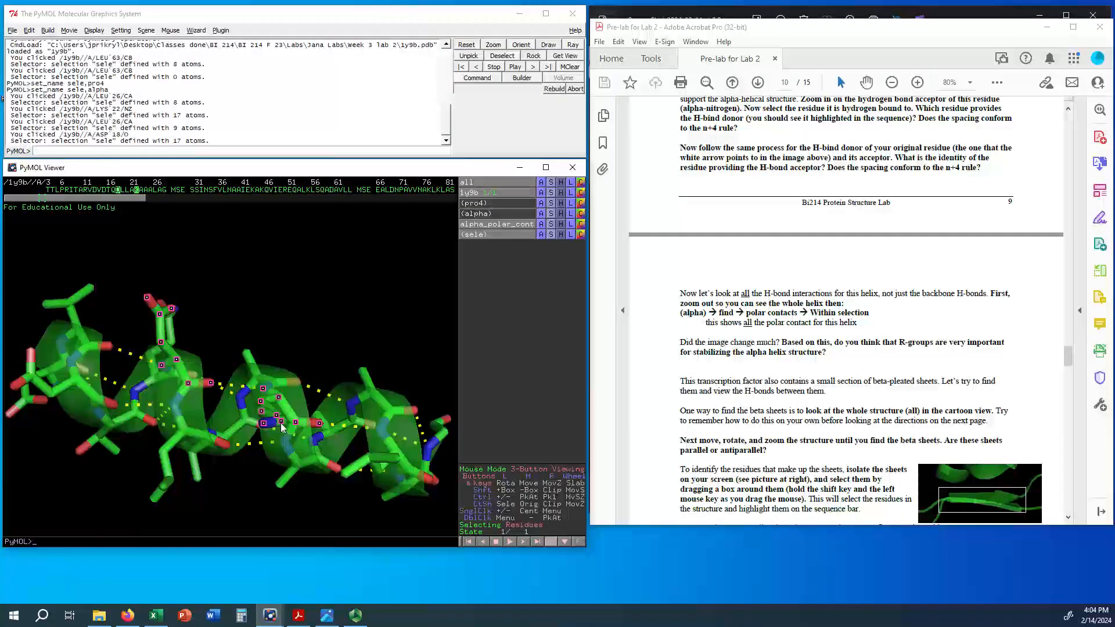
left_click(119, 193)
left_click(137, 190)
Step: Fit the whole helix in view, find the polar contacts within the alpha selection, and inspect the resulting bonds
left_click_drag(433, 456, 317, 435)
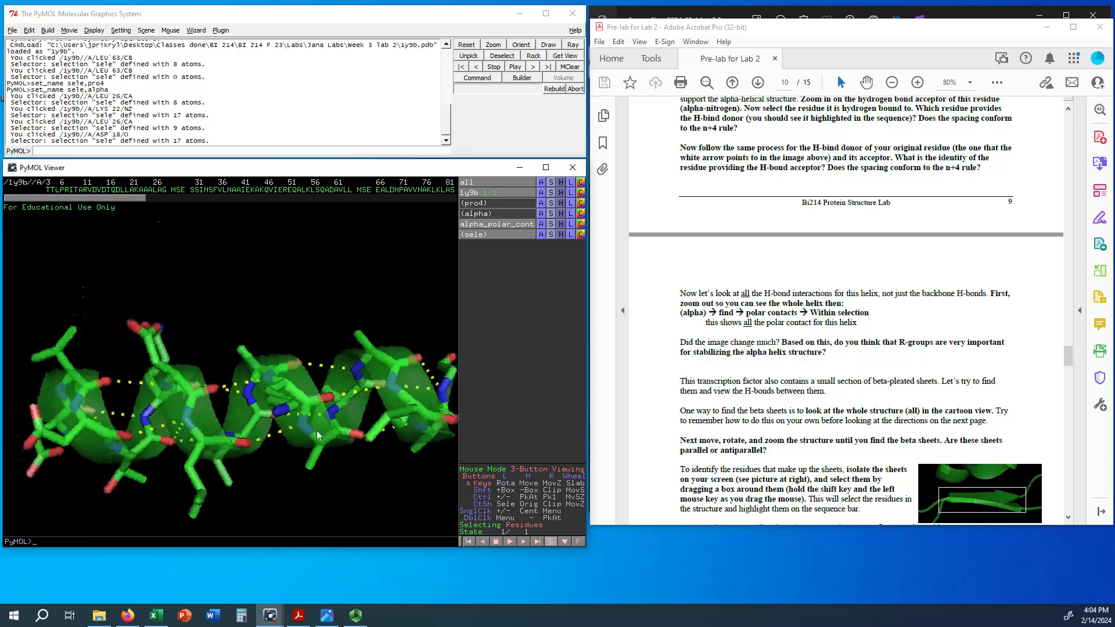
left_click_drag(242, 393, 260, 439)
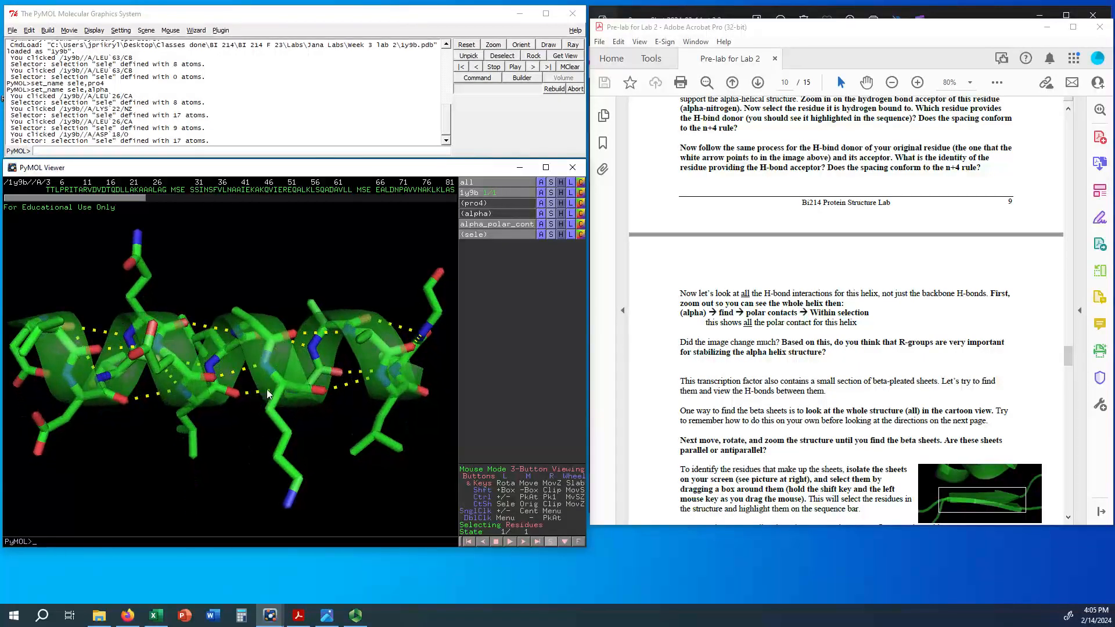
mouse_move(266, 389)
left_mouse_down()
mouse_move(266, 424)
mouse_move(263, 383)
left_mouse_up()
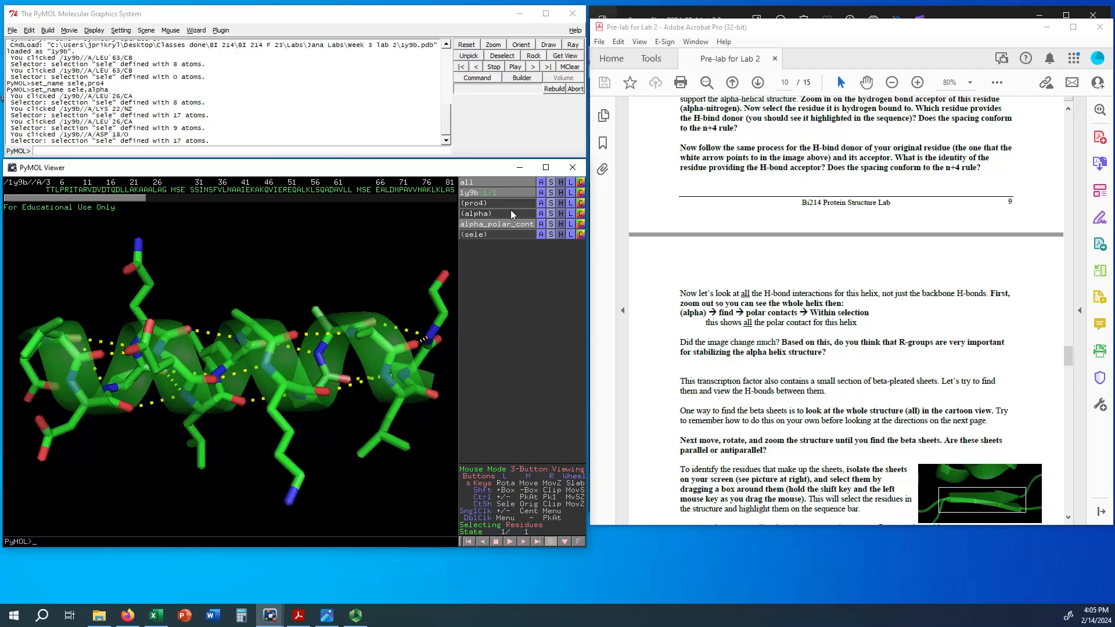
left_click(540, 213)
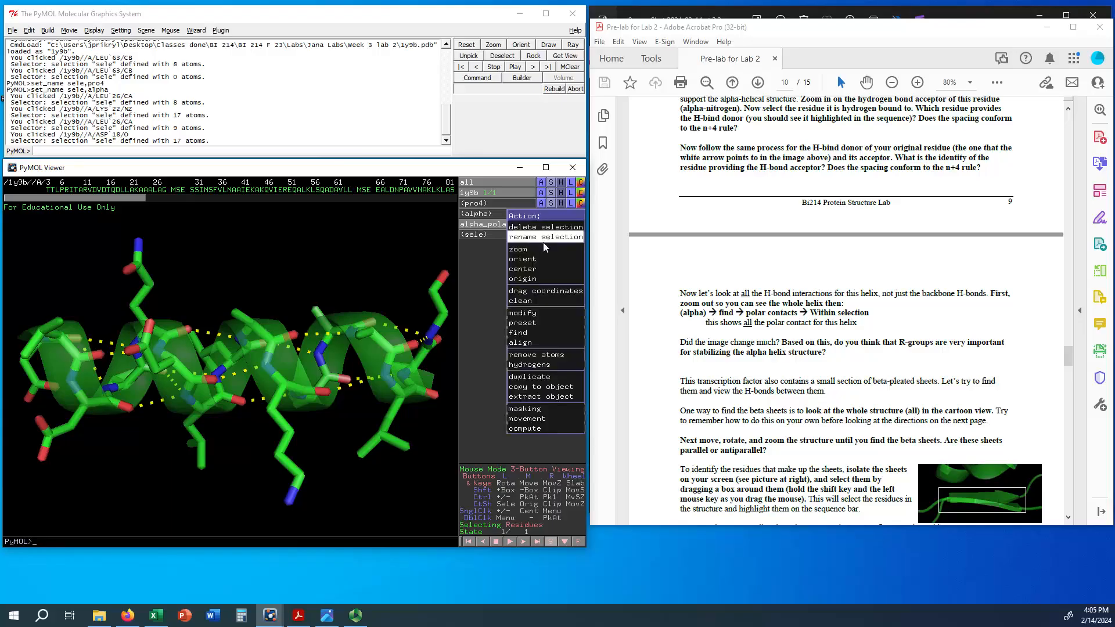
mouse_move(522, 333)
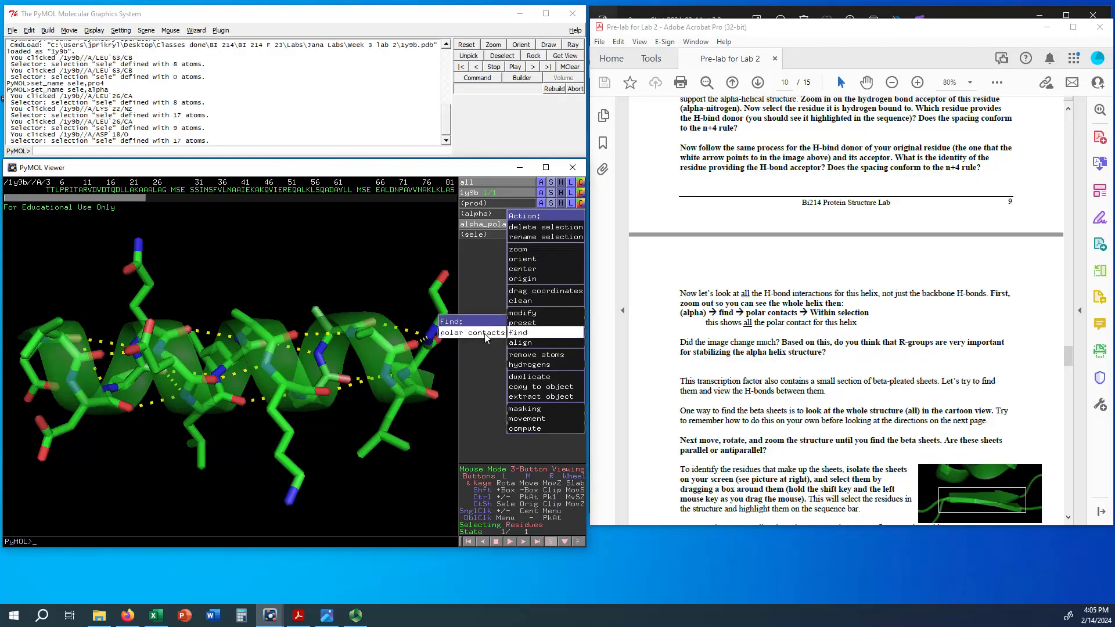
mouse_move(475, 336)
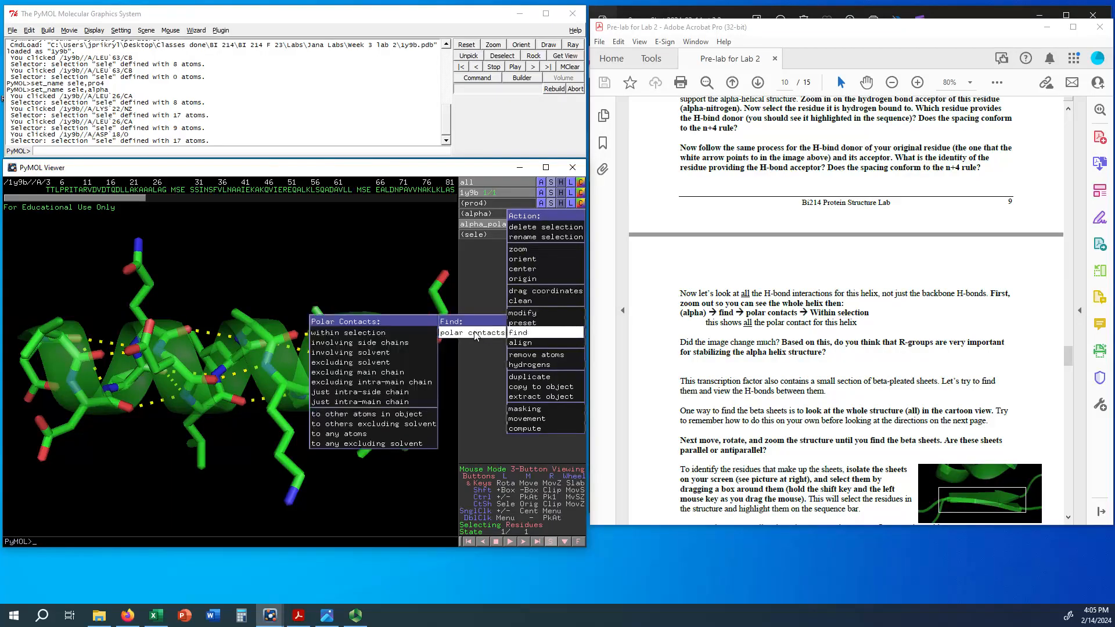
left_click(377, 333)
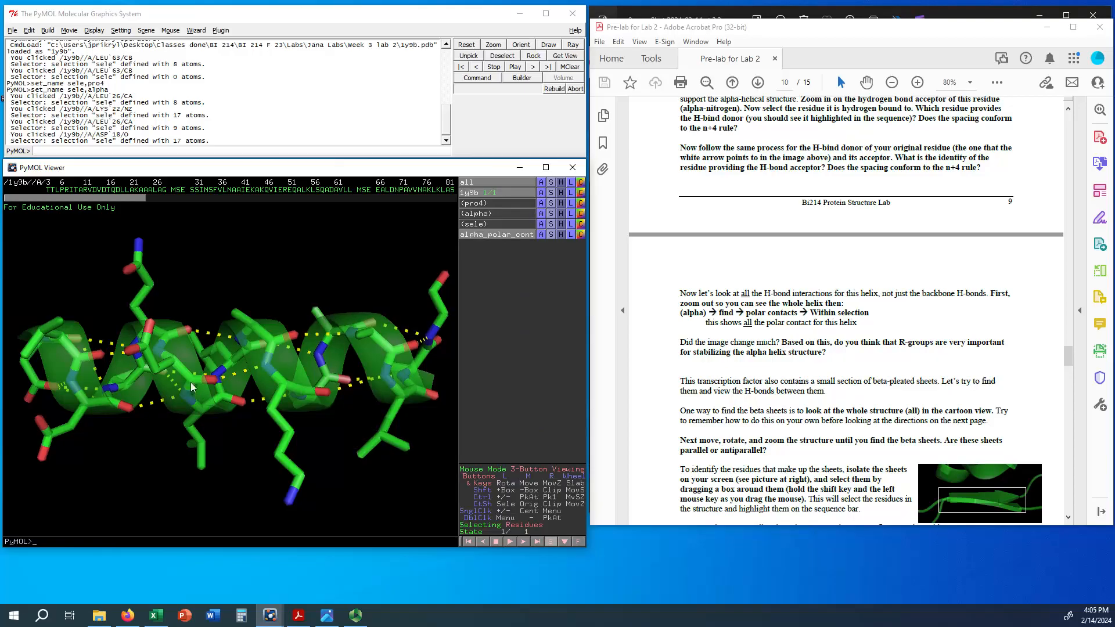
left_click_drag(190, 382, 197, 428)
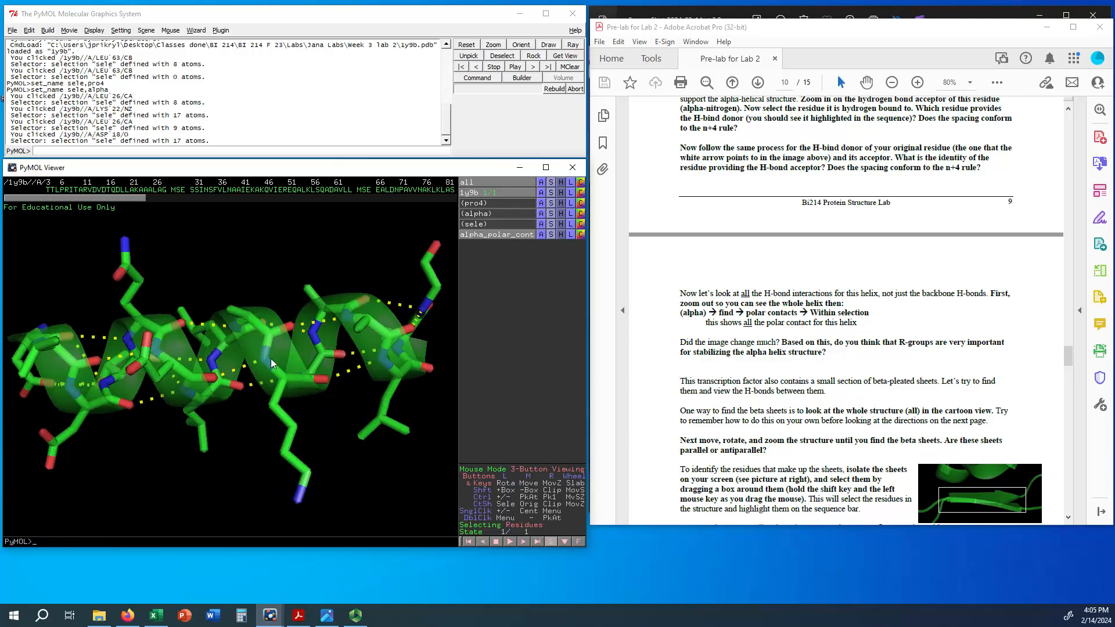
mouse_move(258, 304)
left_mouse_down()
mouse_move(246, 358)
mouse_move(250, 323)
left_mouse_up()
left_click_drag(380, 287, 275, 323)
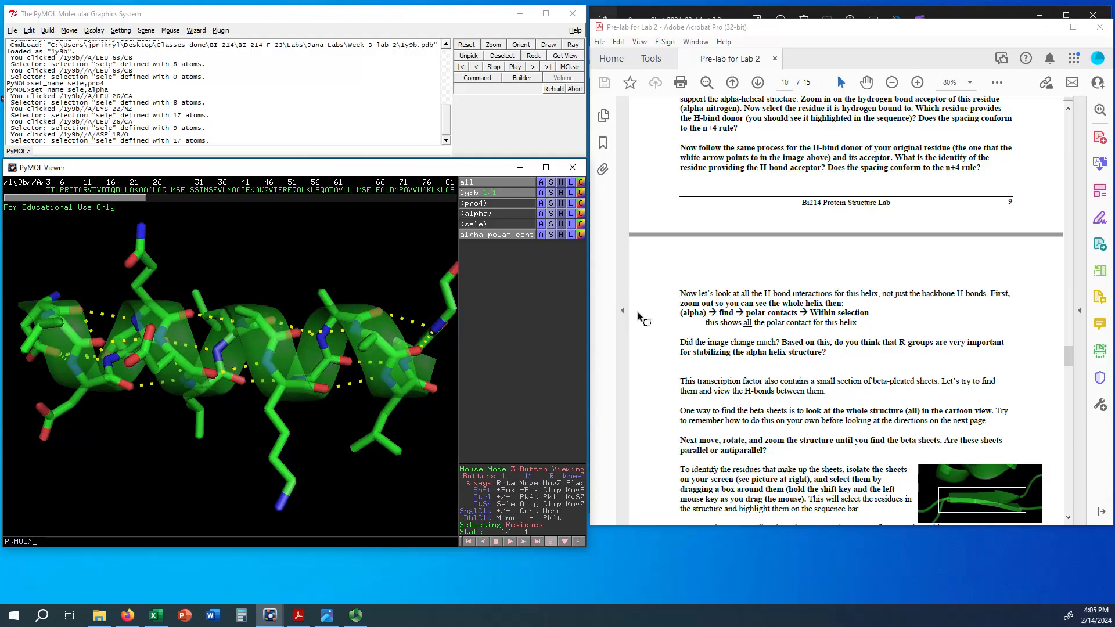
Step: Read the beta-sheet instructions in the handout and show the whole structure (all) as cartoon
scroll(857, 388, "down", 2)
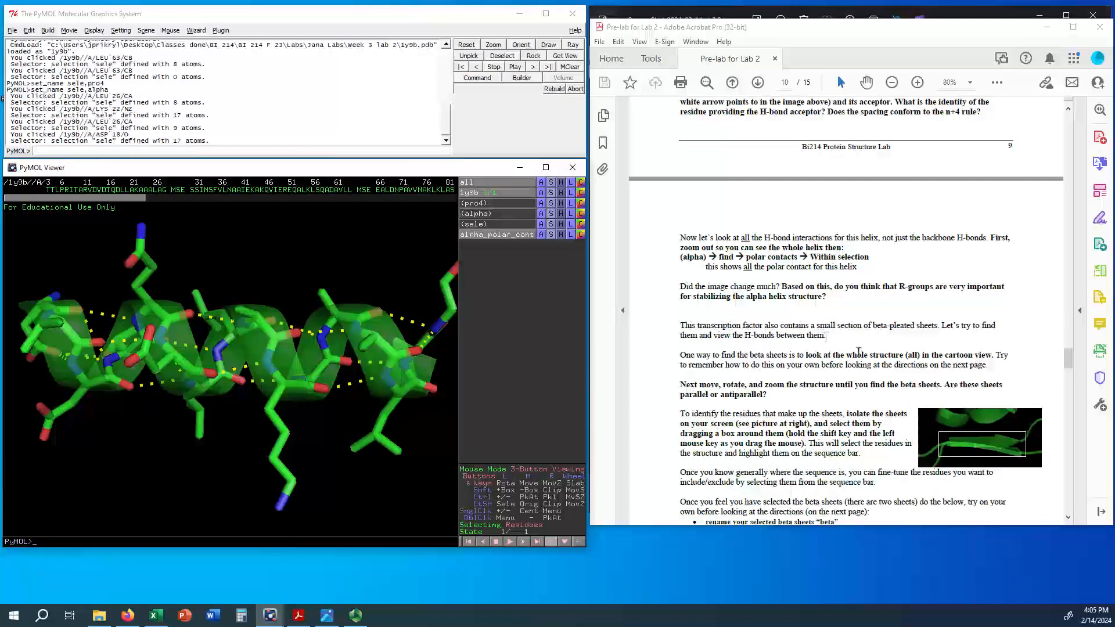
scroll(844, 393, "down", 1)
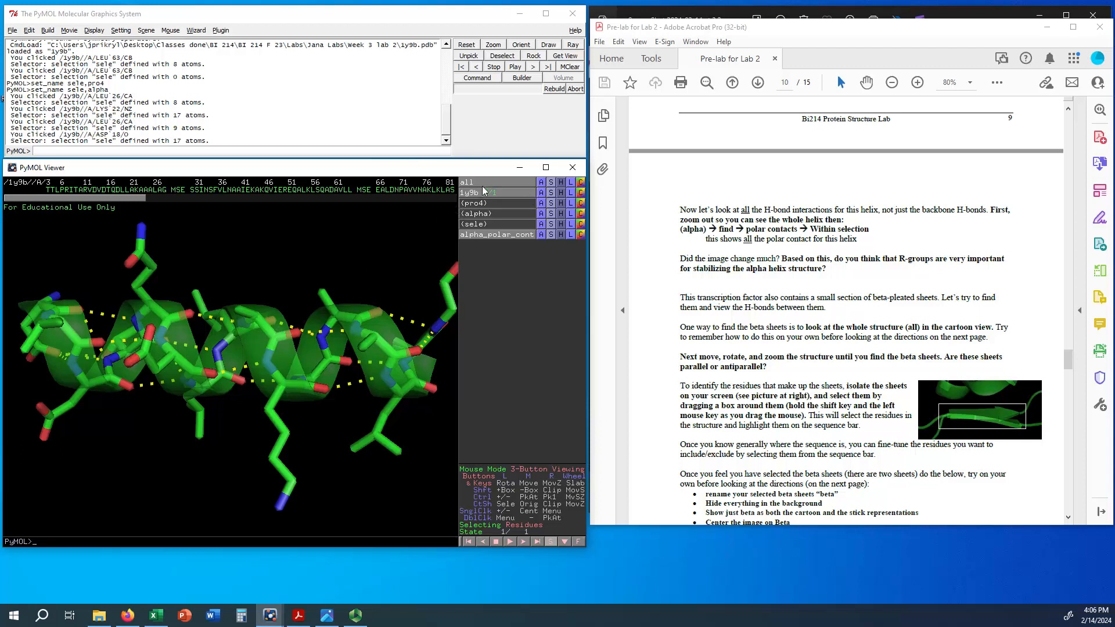
left_click(552, 184)
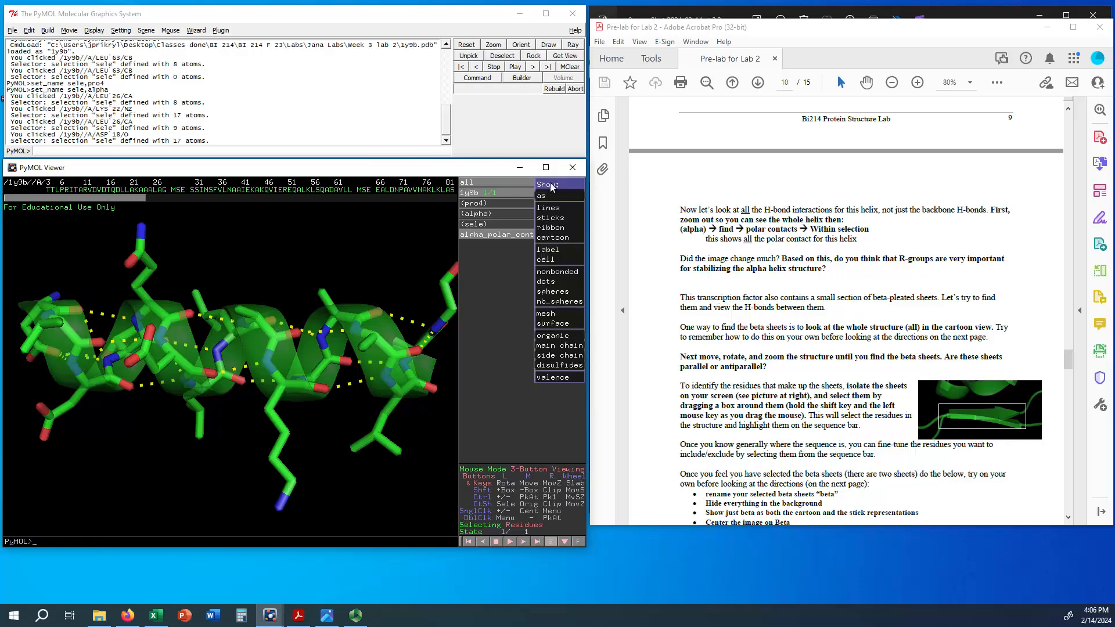
left_click(557, 238)
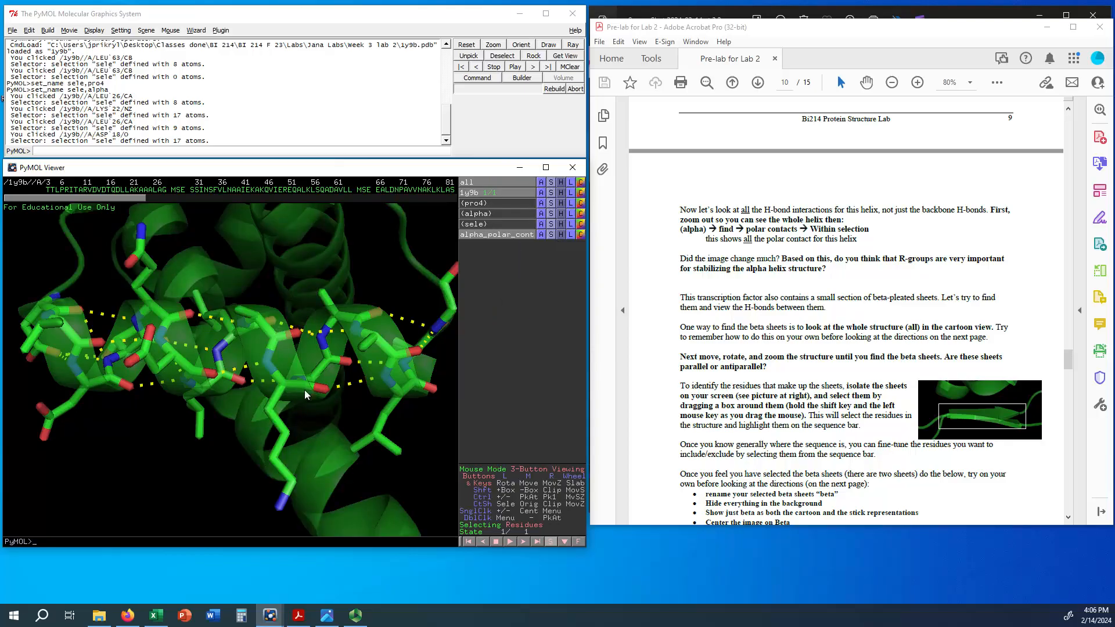
Step: Zoom out and rotate the whole structure to locate the beta sheets
right_click_drag(285, 343, 282, 179)
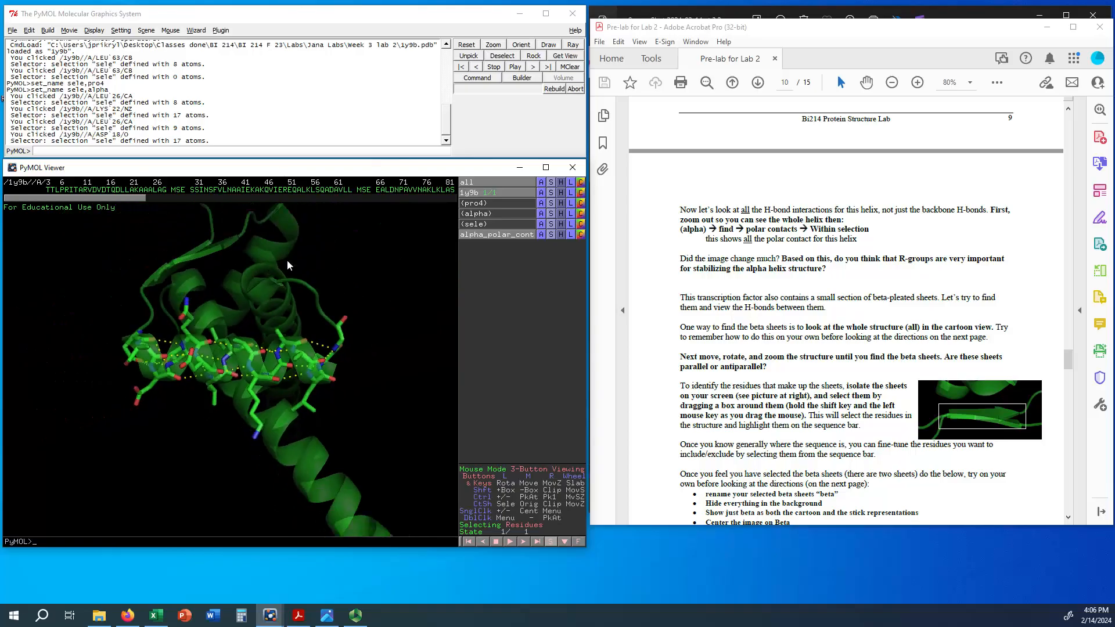
right_click_drag(268, 353, 290, 263)
left_click_drag(271, 338, 372, 337)
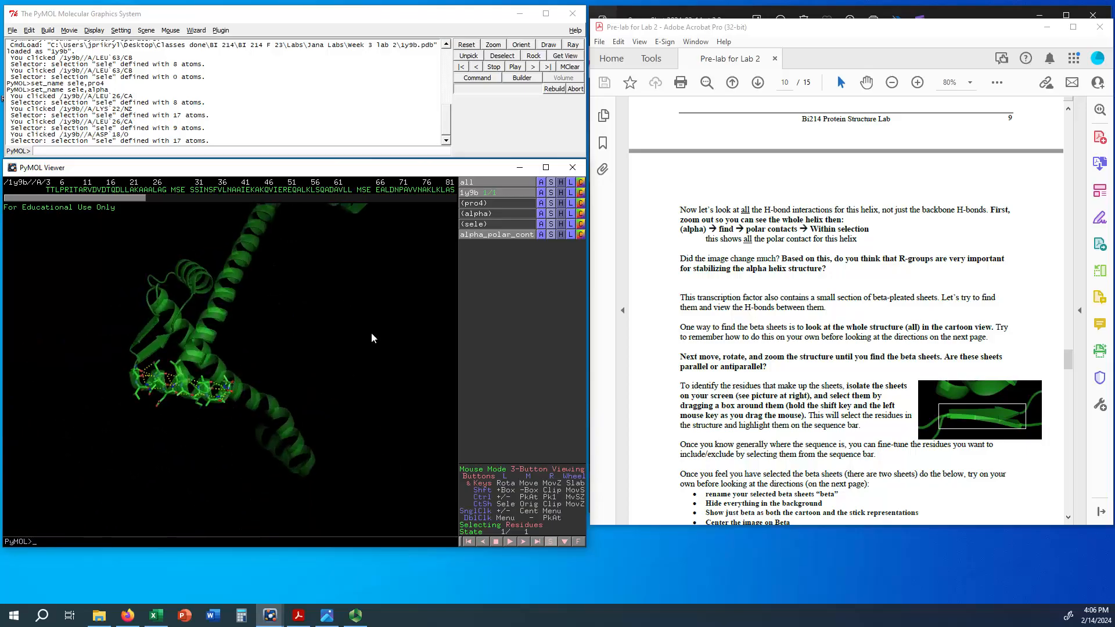
left_click_drag(321, 449, 117, 462)
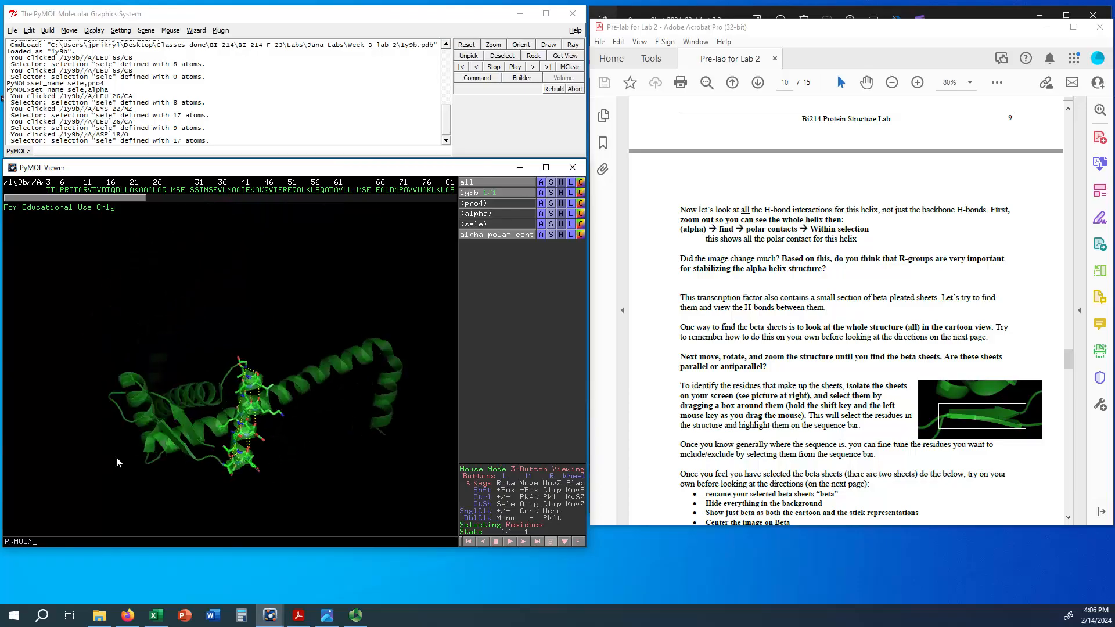
left_click_drag(158, 422, 233, 520)
left_click_drag(254, 436, 235, 458)
left_click(272, 191)
left_click(285, 191)
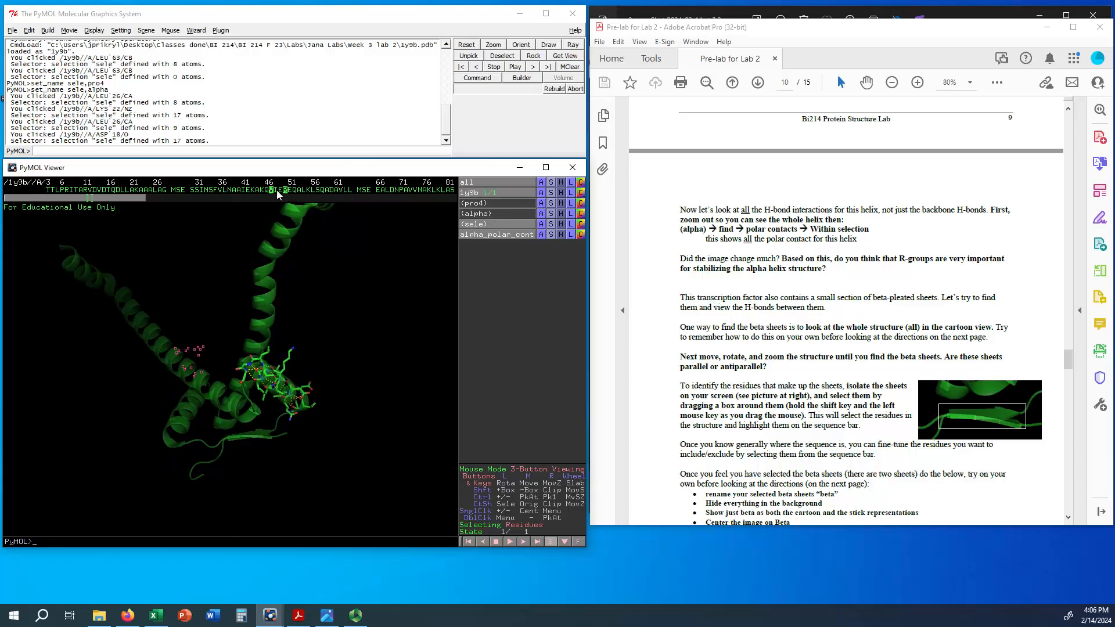
left_click(284, 191)
left_click_drag(271, 189, 290, 191)
Step: Orient the beta sheets horizontally and enlarge them in the viewer to match the handout picture and compare their strand directions
right_click_drag(236, 452, 221, 495)
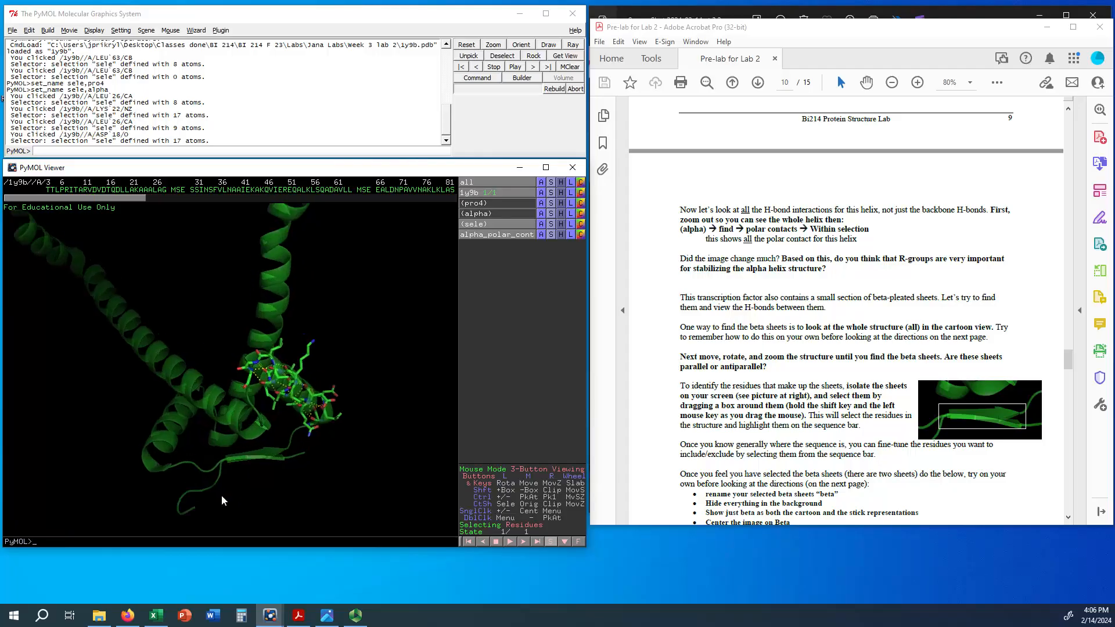
left_click_drag(237, 432, 235, 426)
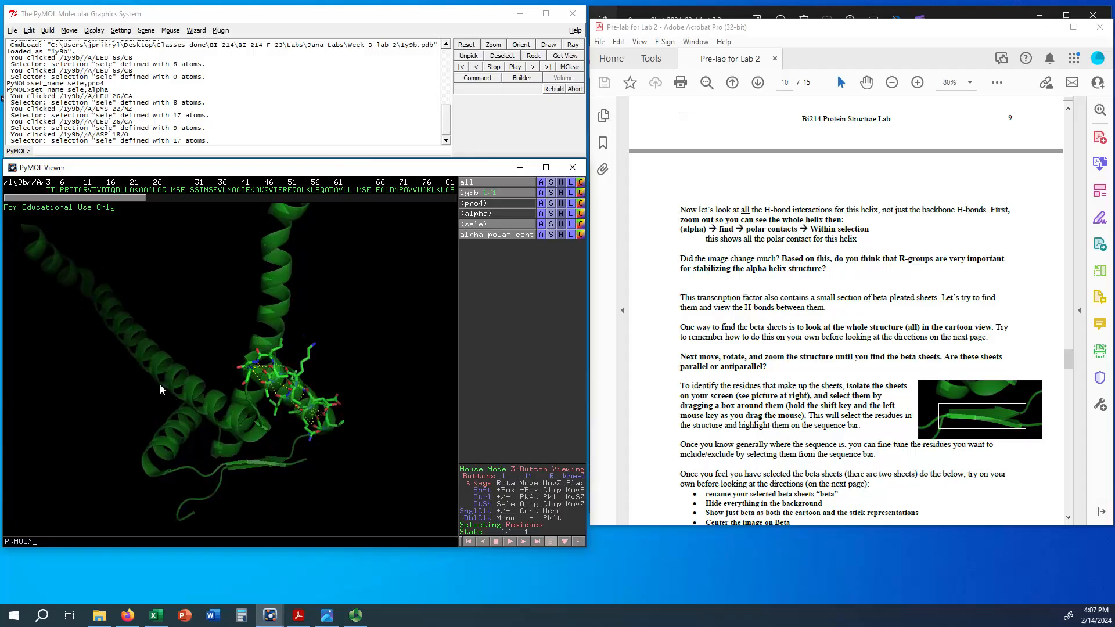
middle_click_drag(194, 375, 180, 316)
left_click_drag(181, 321, 202, 343)
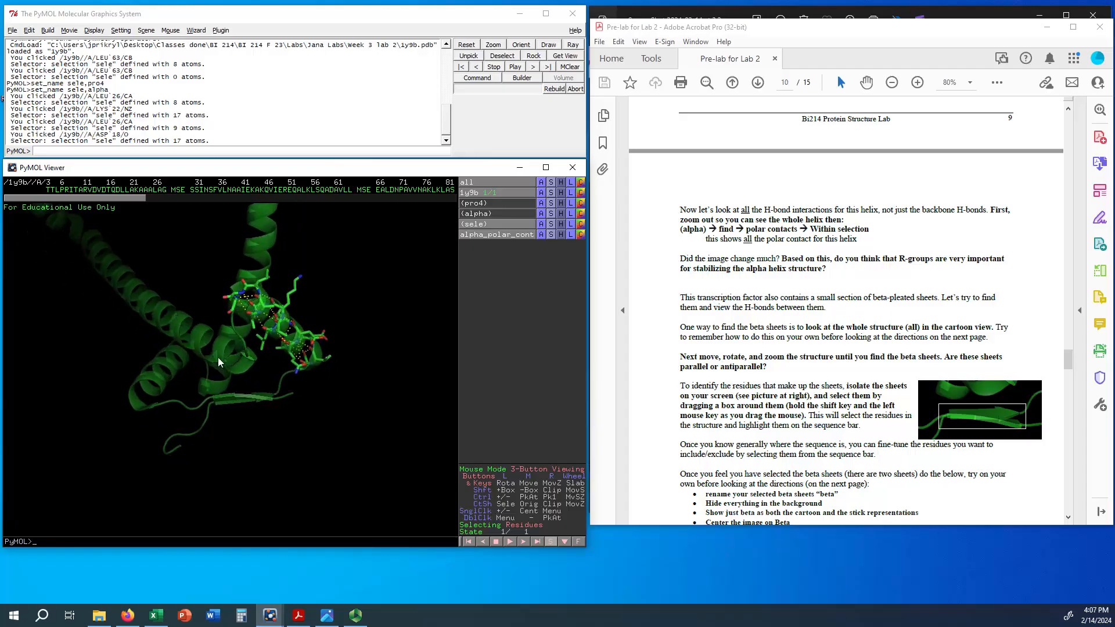
left_click_drag(247, 392, 280, 394)
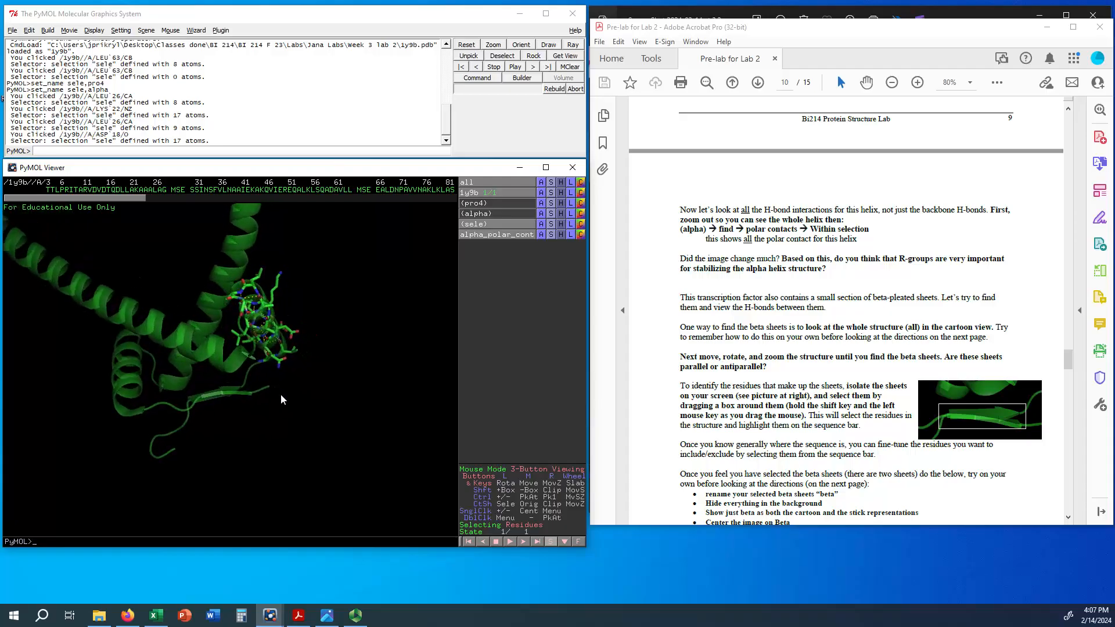
left_click_drag(112, 353, 45, 317)
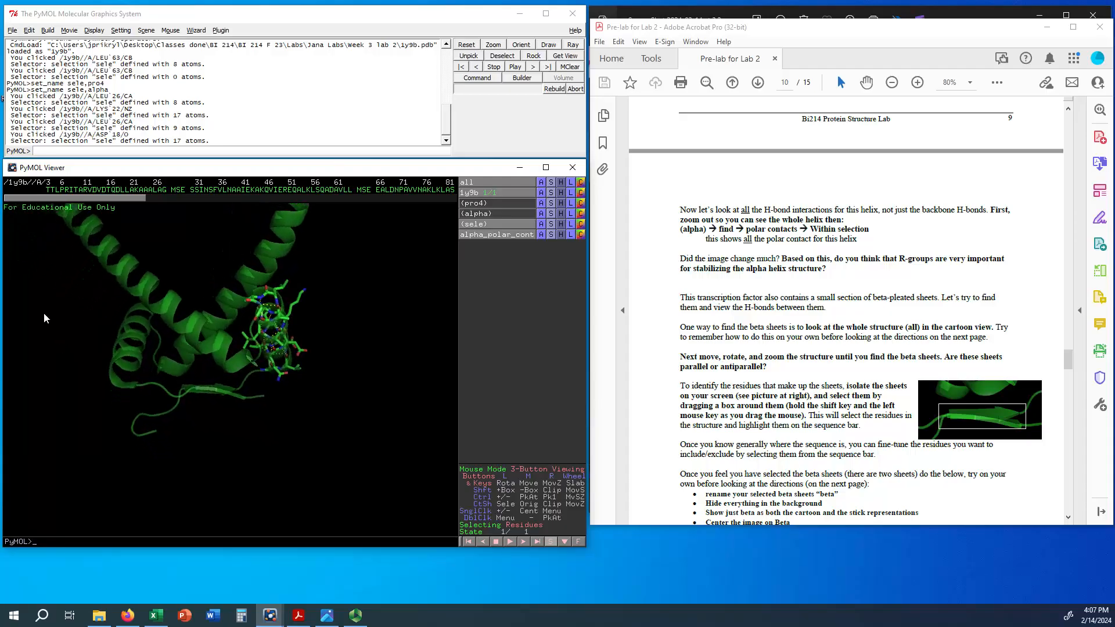
left_click_drag(254, 369, 242, 367)
right_click_drag(229, 371, 208, 543)
mouse_move(230, 386)
right_mouse_down()
mouse_move(218, 448)
mouse_move(226, 369)
mouse_move(220, 385)
right_mouse_up()
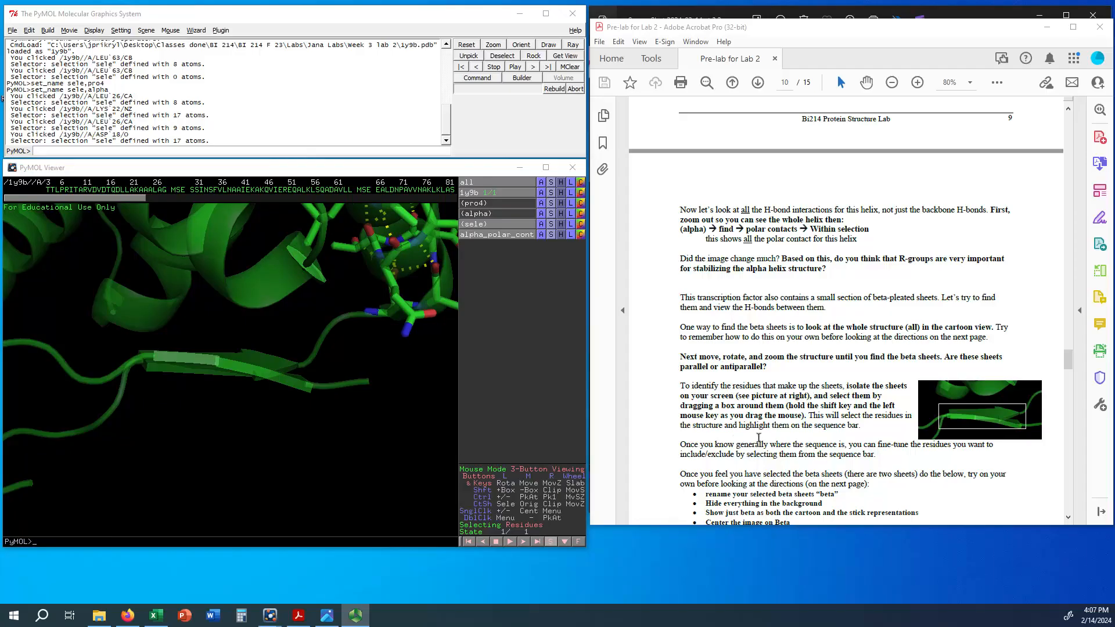
Step: Box-select the two beta sheets in the viewer and check the selected residues along the whole sequence bar
left_click_drag(138, 400, 312, 349, "shift")
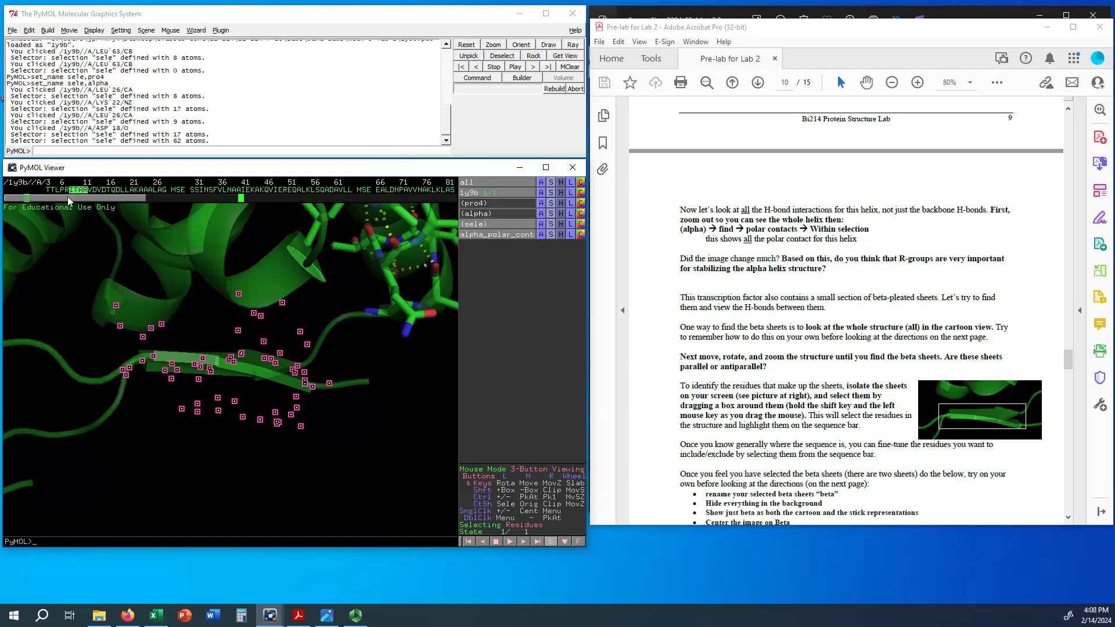
left_click_drag(67, 197, 234, 200)
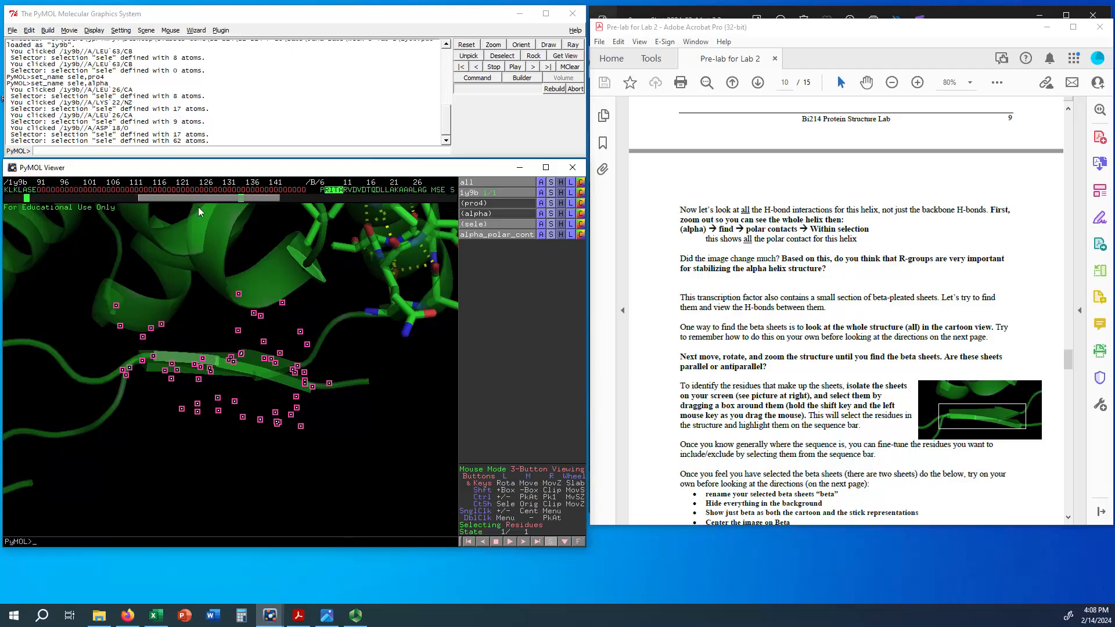
scroll(849, 434, "down", 2)
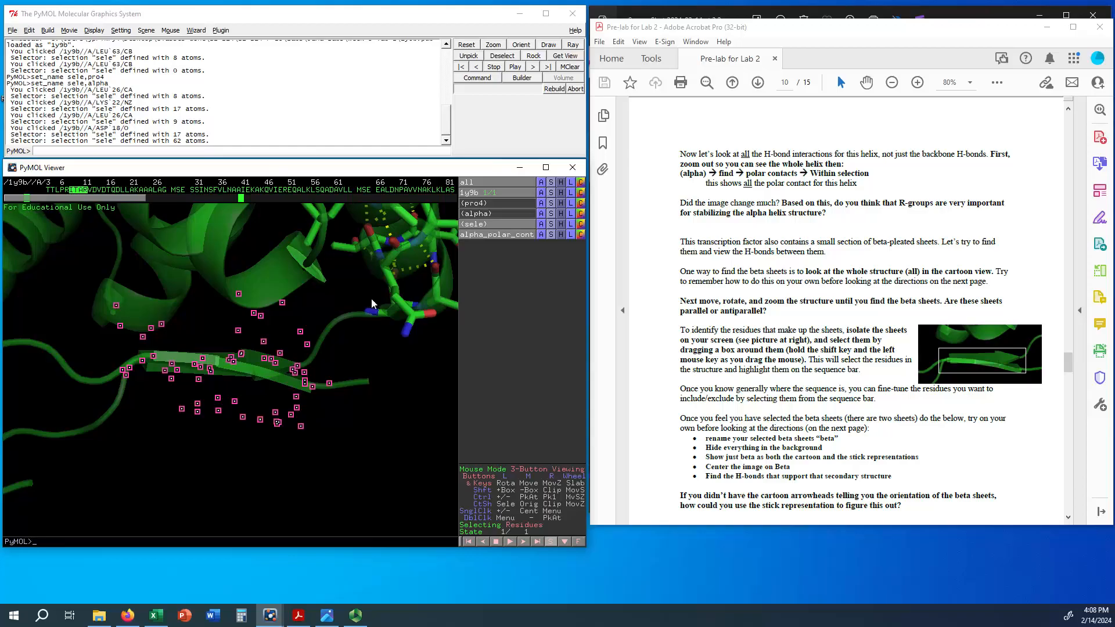
Step: Hide everything for all objects and rename the beta-sheet selection (sele) as beta
left_click(561, 185)
left_click(561, 202)
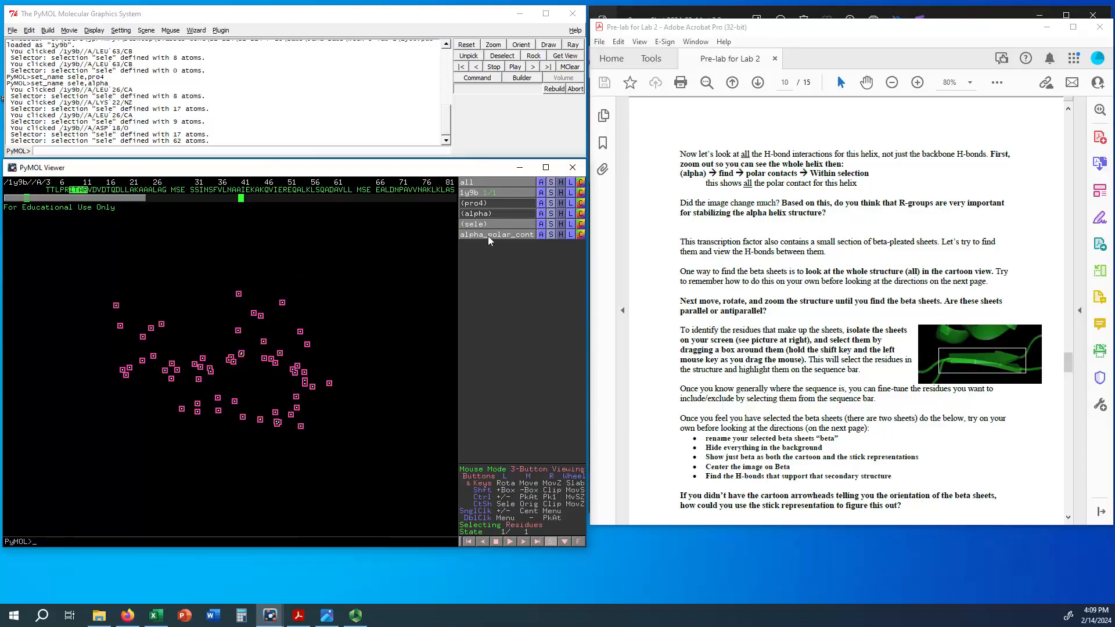
left_click(541, 225)
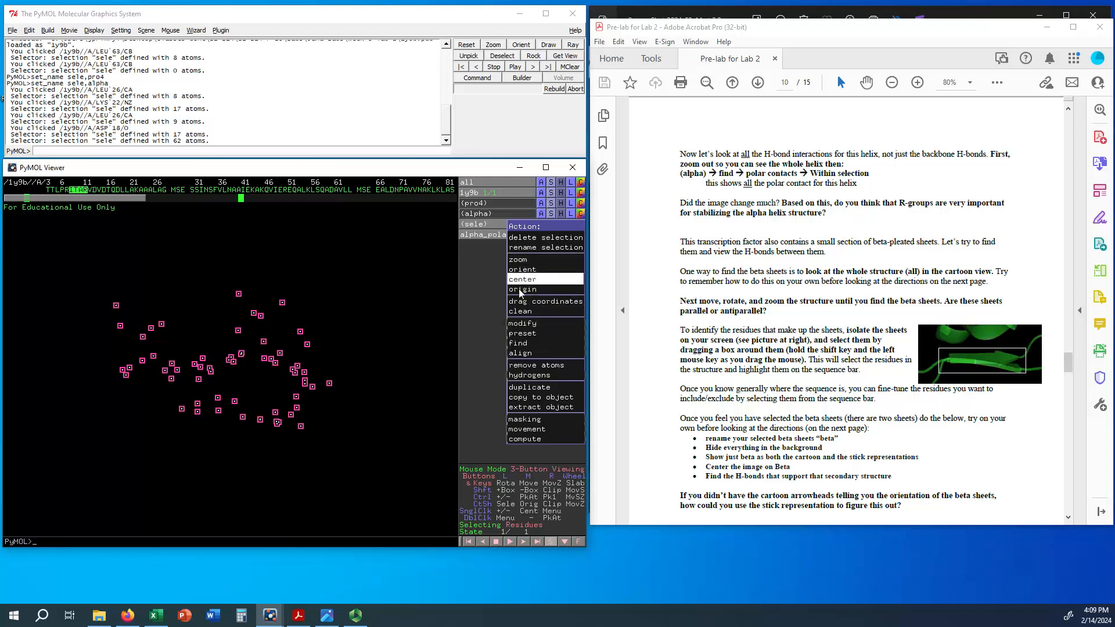
left_click(517, 247)
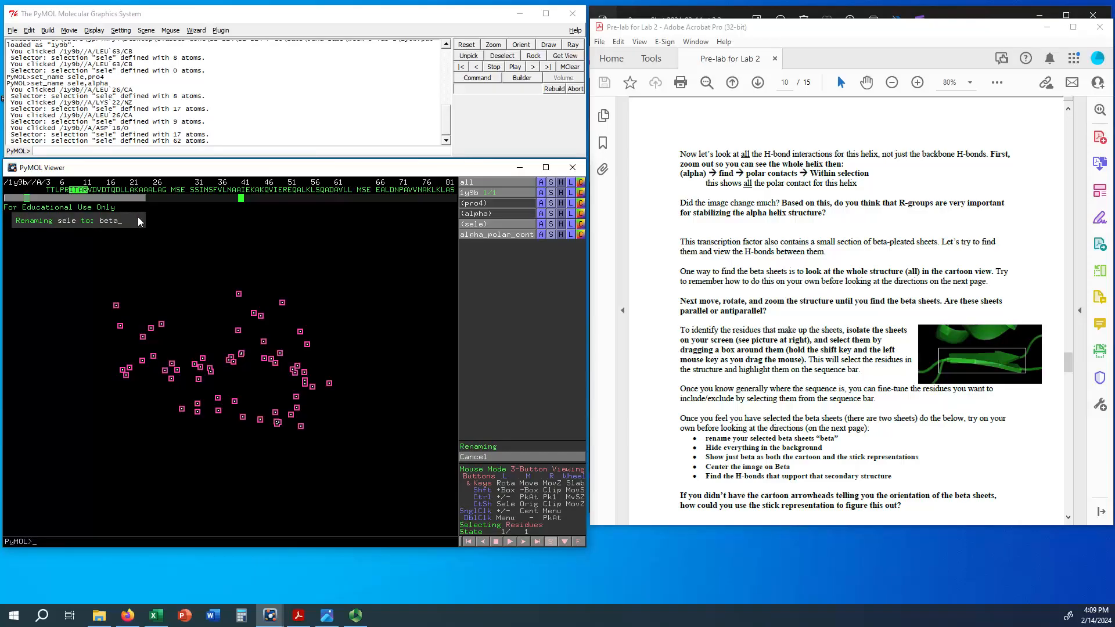
type("beta")
key("Return")
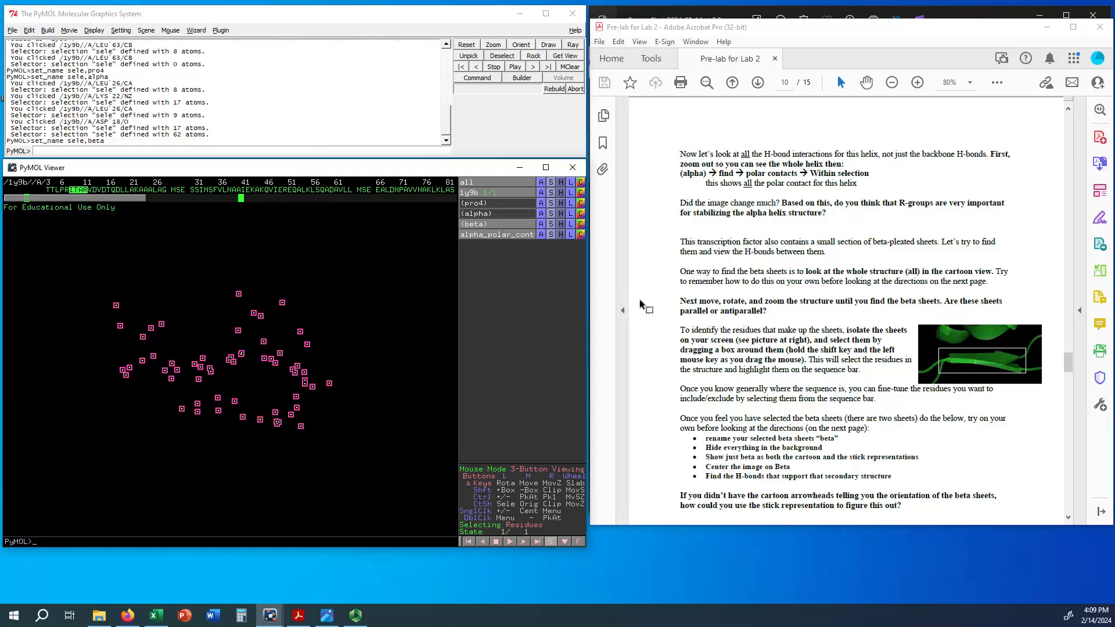
Step: Show the beta selection as cartoon, center the view on it, and turn the two sheets face-on
left_click(551, 224)
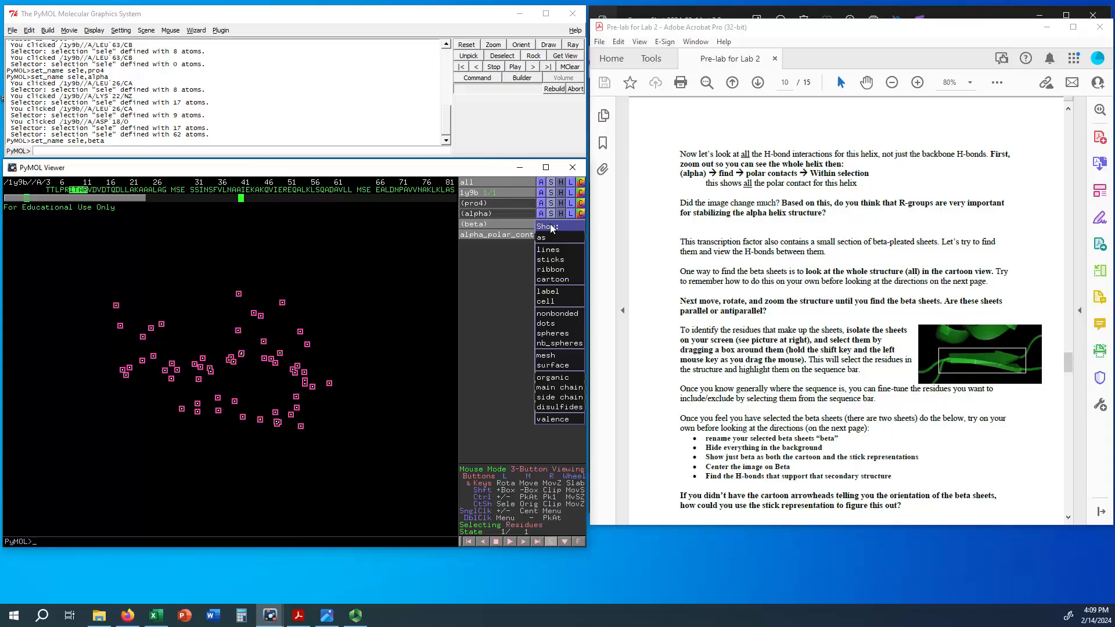
left_click(553, 280)
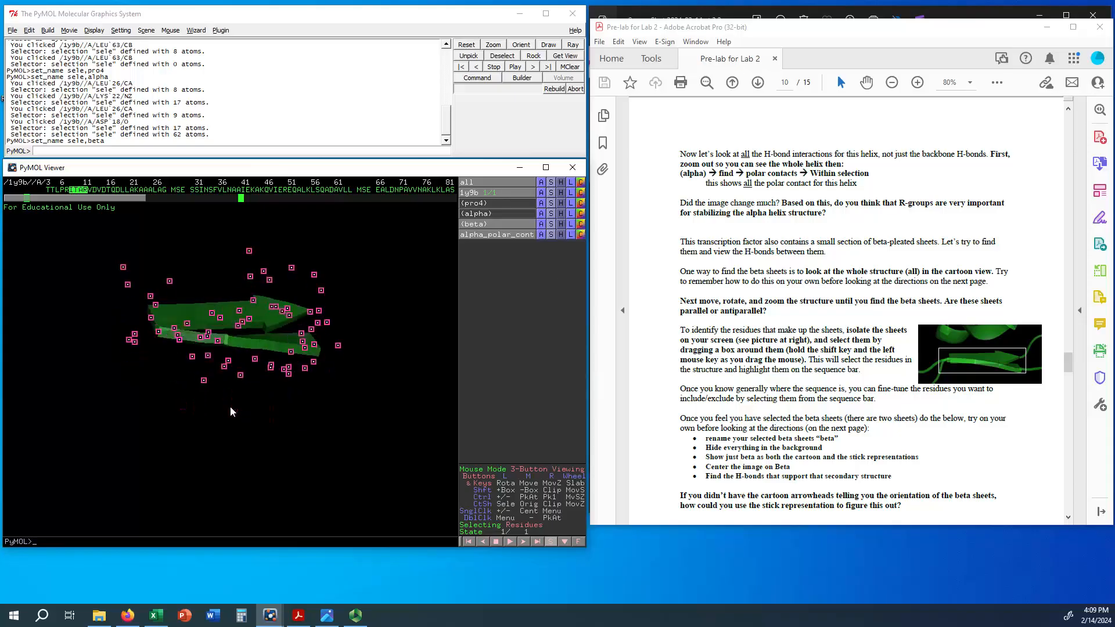
left_click(541, 224)
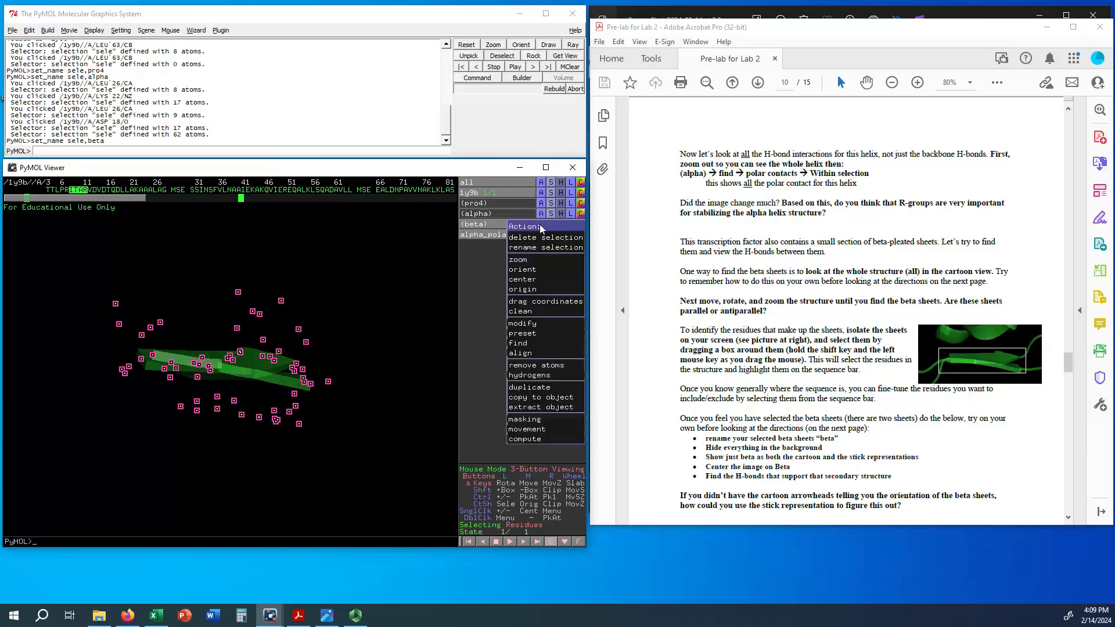
left_click(525, 280)
left_click_drag(246, 388, 239, 456)
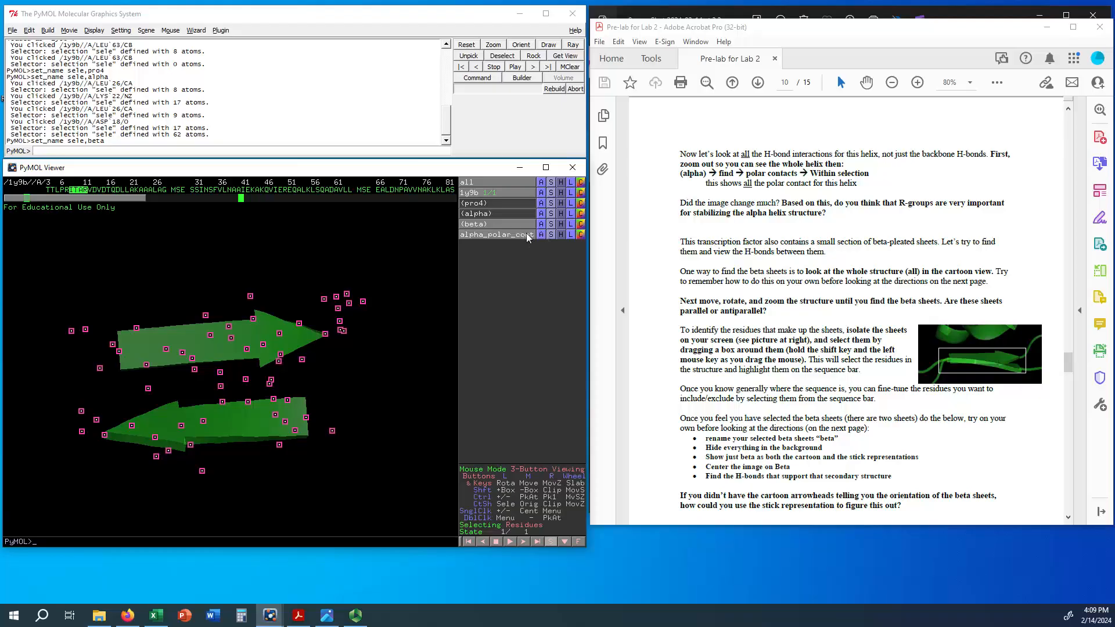
Step: Find the polar contacts within the beta selection using the just intra-main chain option
left_click(542, 224)
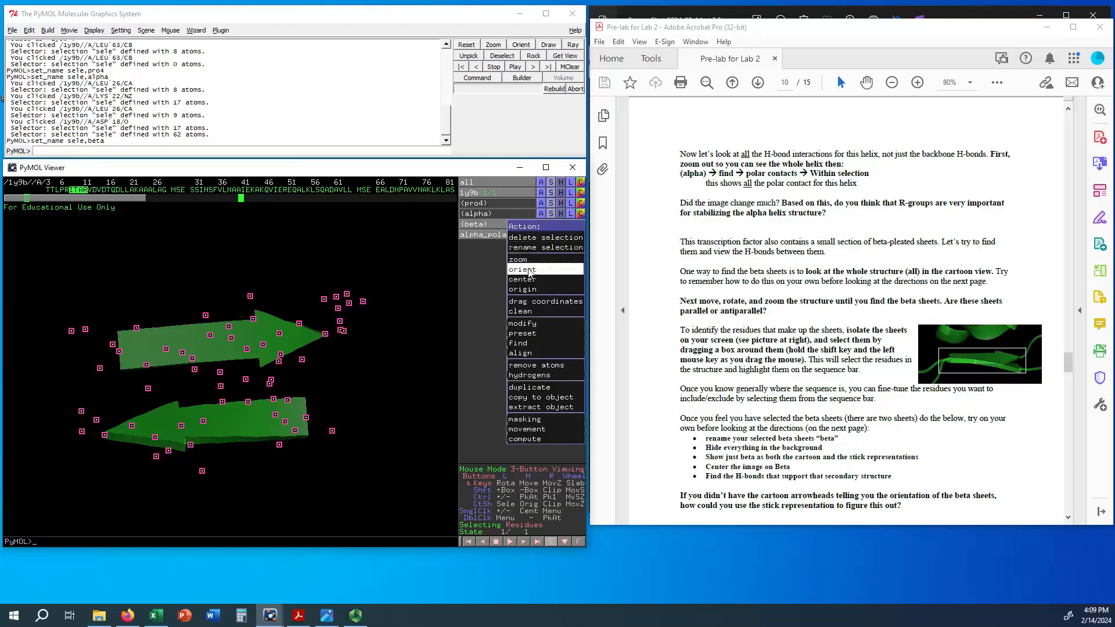
mouse_move(523, 343)
mouse_move(472, 343)
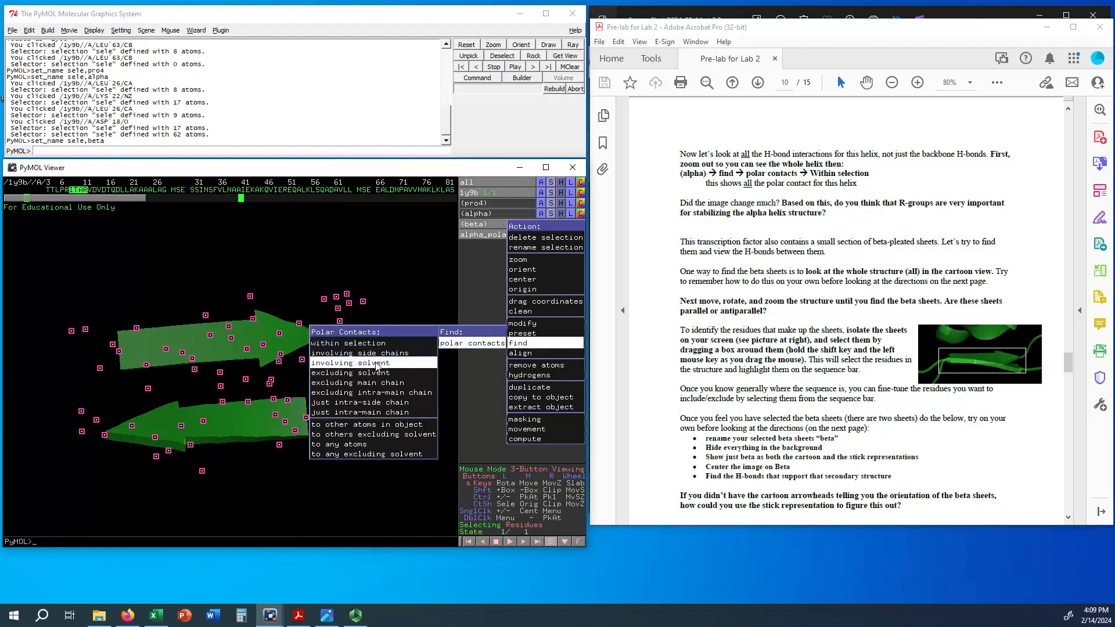
left_click(364, 413)
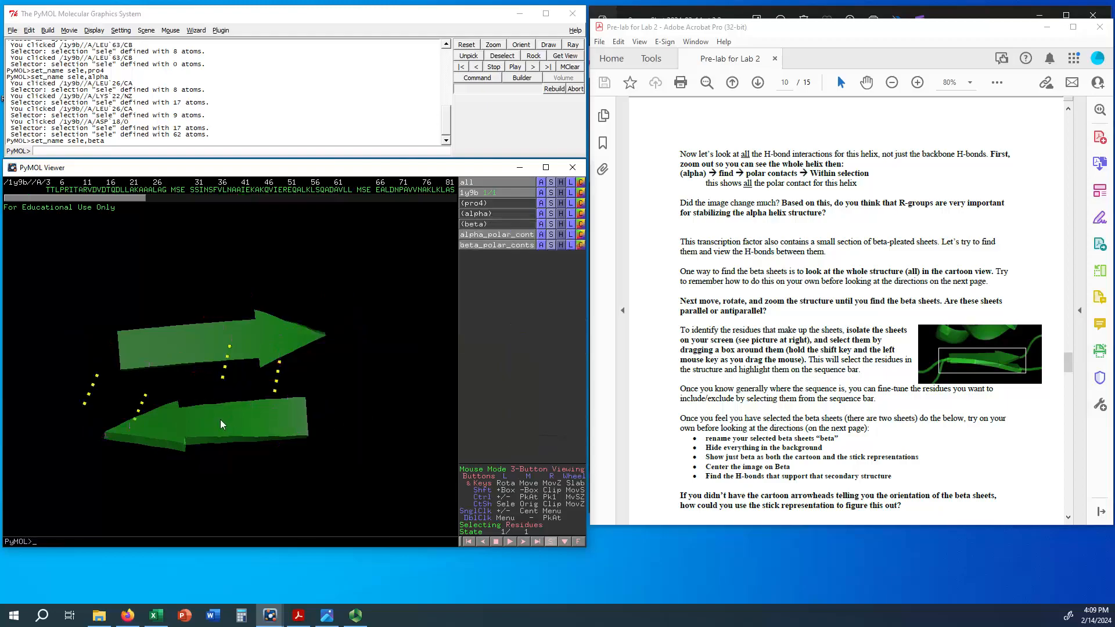
mouse_move(221, 419)
left_mouse_down()
mouse_move(218, 474)
mouse_move(223, 426)
left_mouse_up()
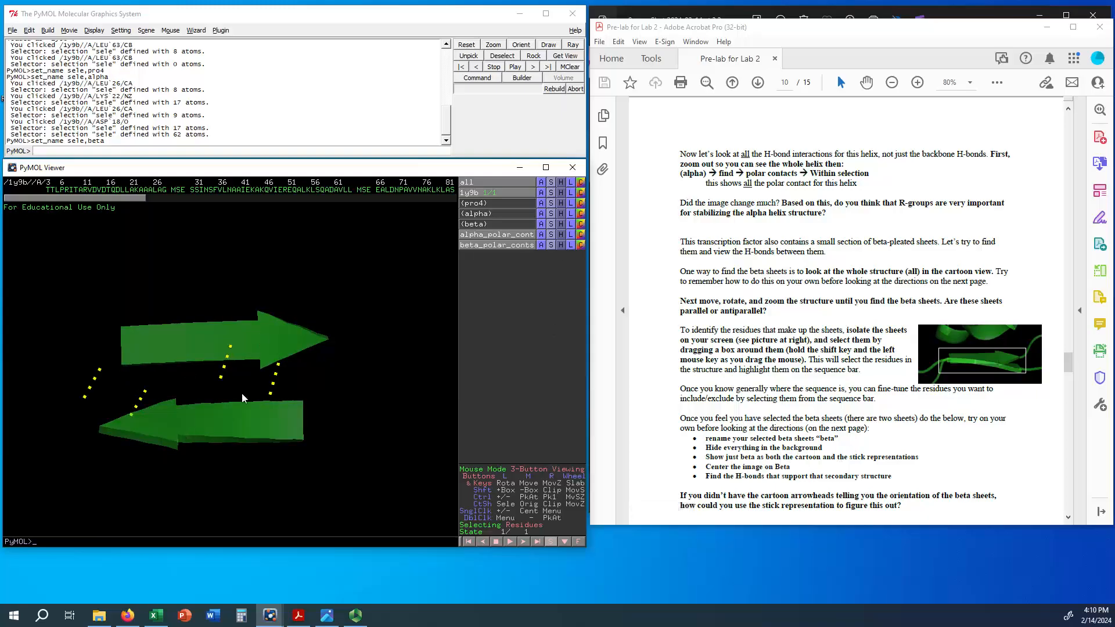
Step: Show the beta selection as sticks as well and rotate it to inspect the hydrogen bonds between the strands
left_click(550, 224)
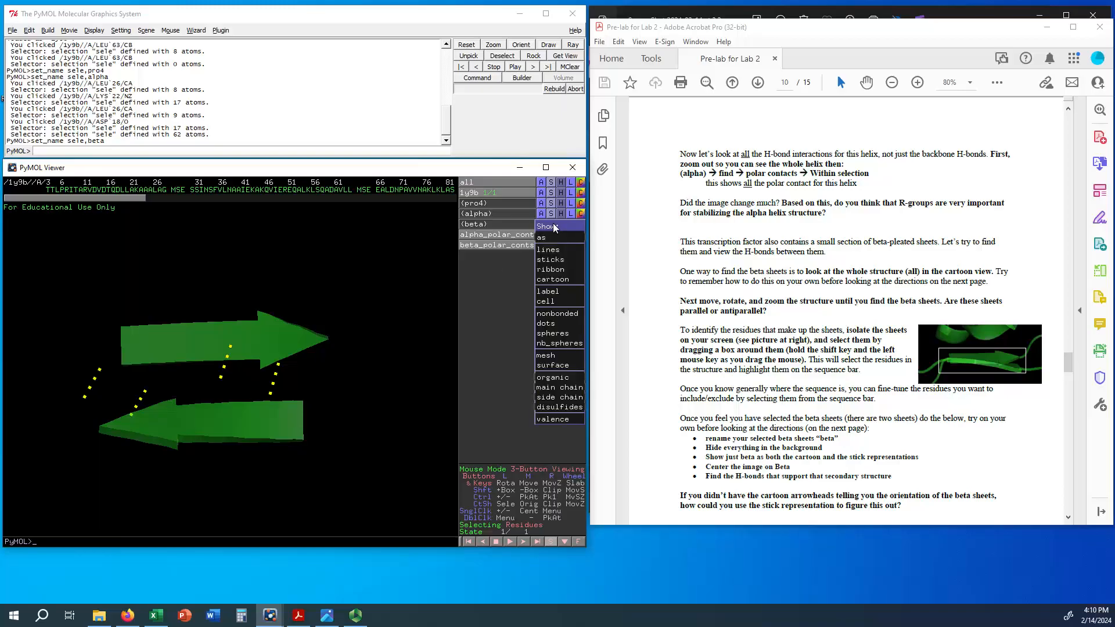
left_click(555, 260)
left_click_drag(240, 447, 228, 275)
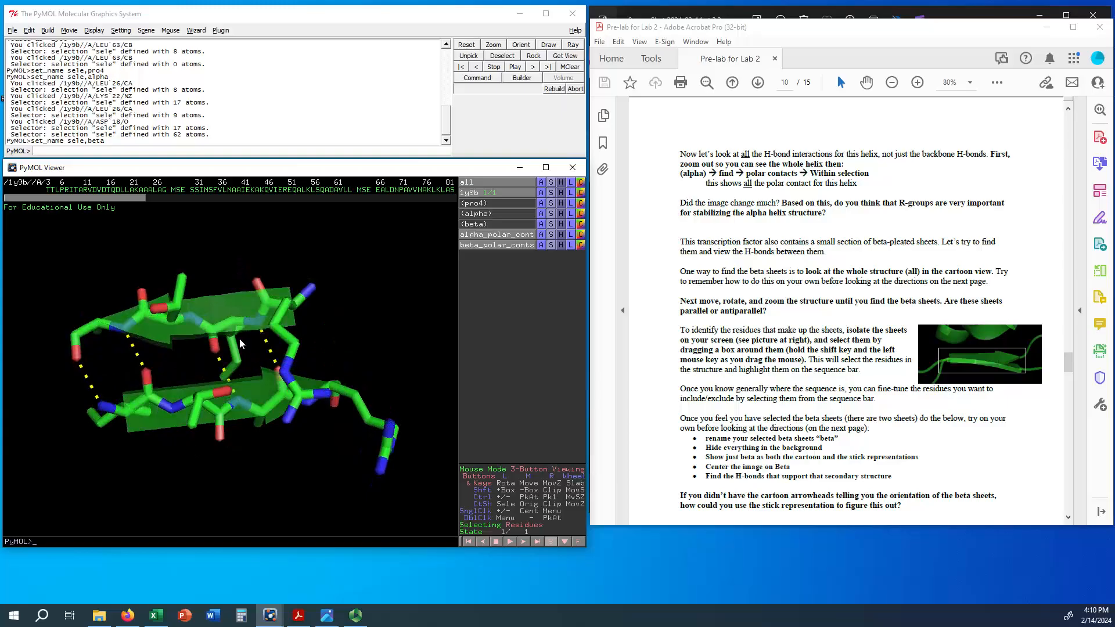
left_click_drag(239, 338, 253, 433)
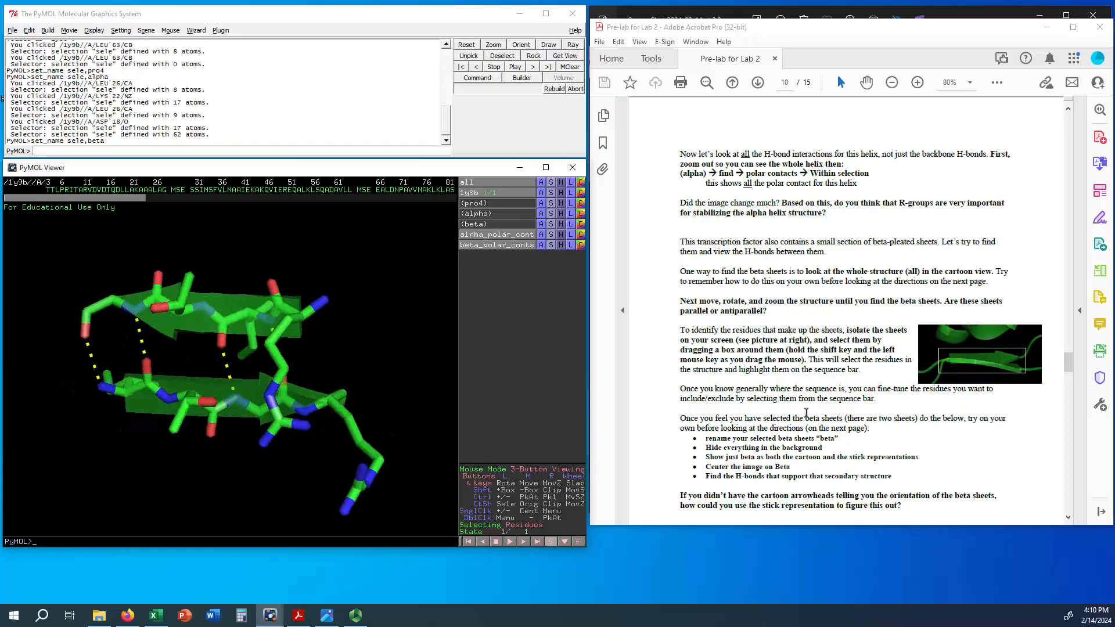
Step: Read the handout's beta-sheet questions and command line shortcut, and view the sheets edge-on to examine how the R groups are oriented
scroll(817, 418, "down", 3)
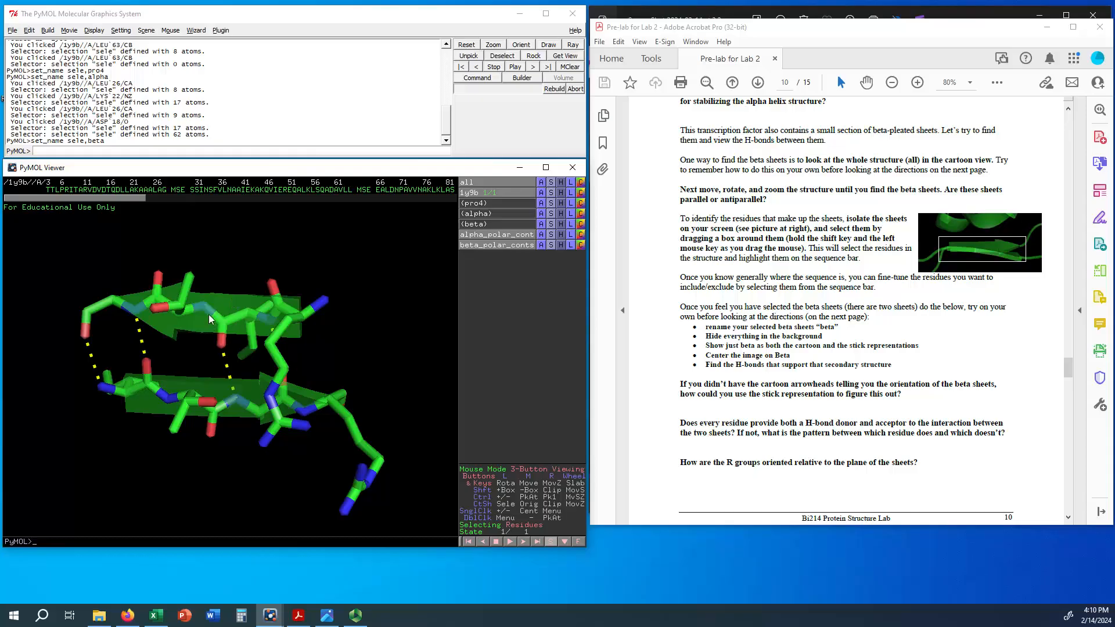
left_click_drag(208, 315, 201, 334)
left_click(550, 182)
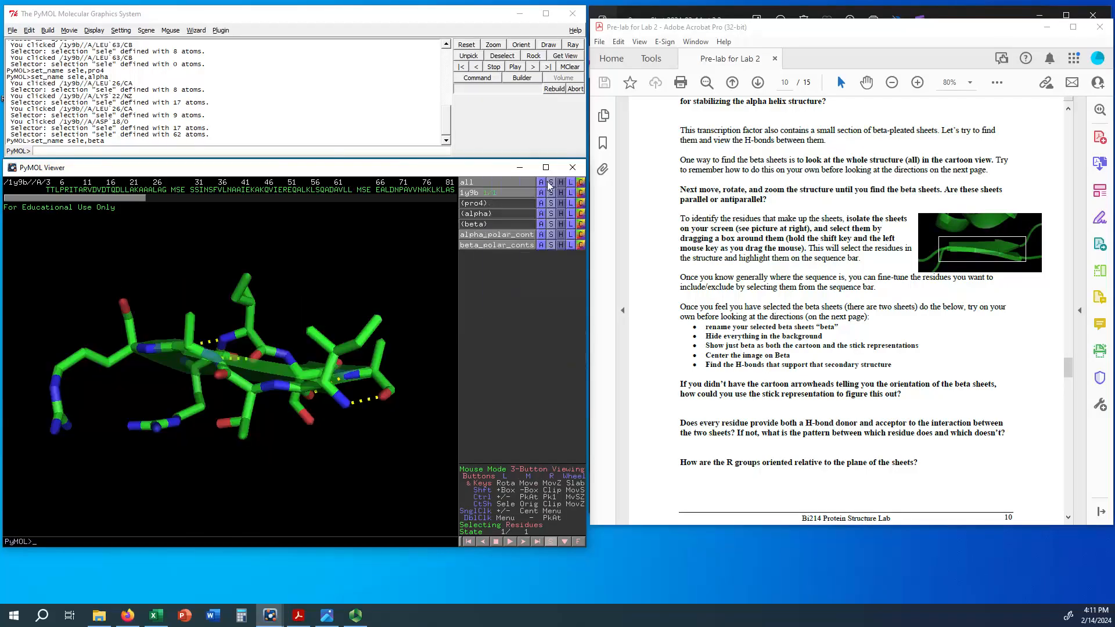
scroll(852, 437, "down", 7)
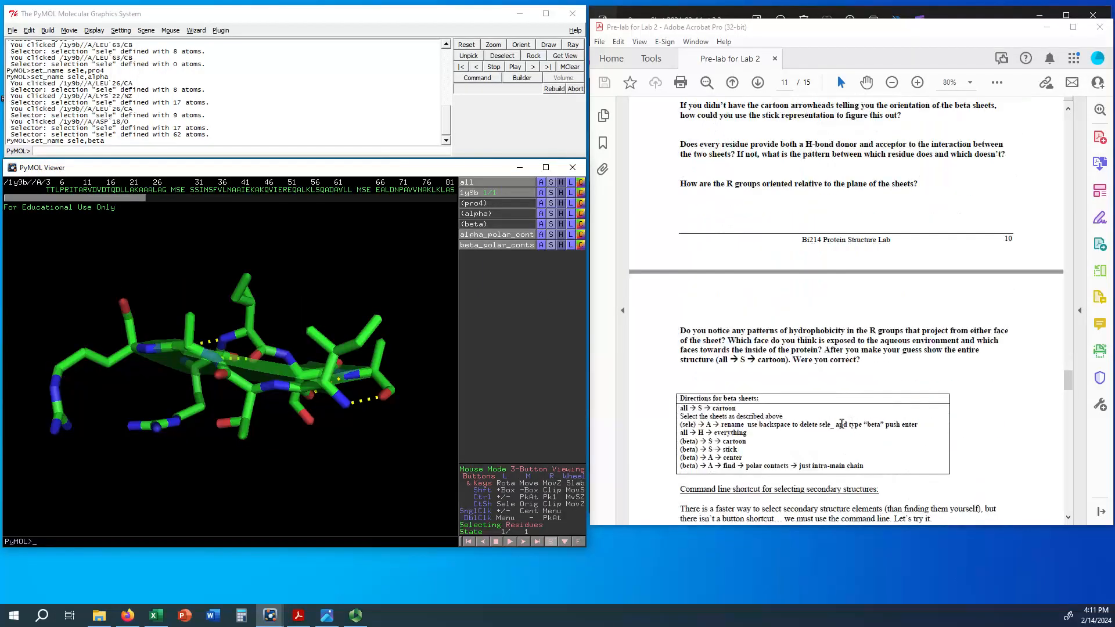
scroll(842, 423, "down", 3)
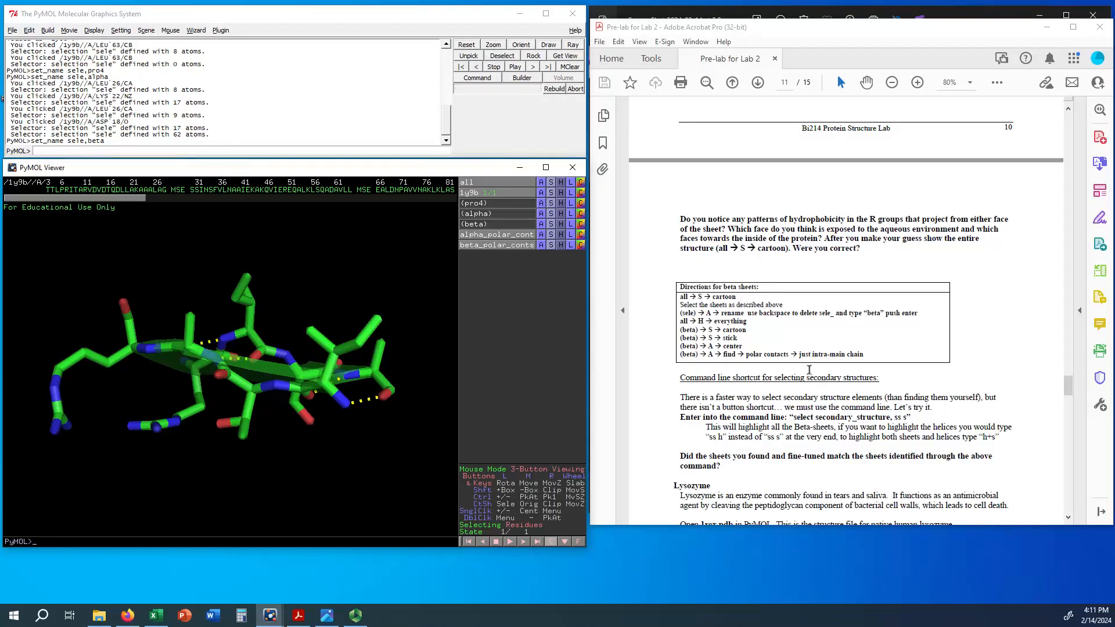
scroll(803, 465, "down", 2)
scroll(804, 433, "up", 2)
scroll(838, 401, "up", 1)
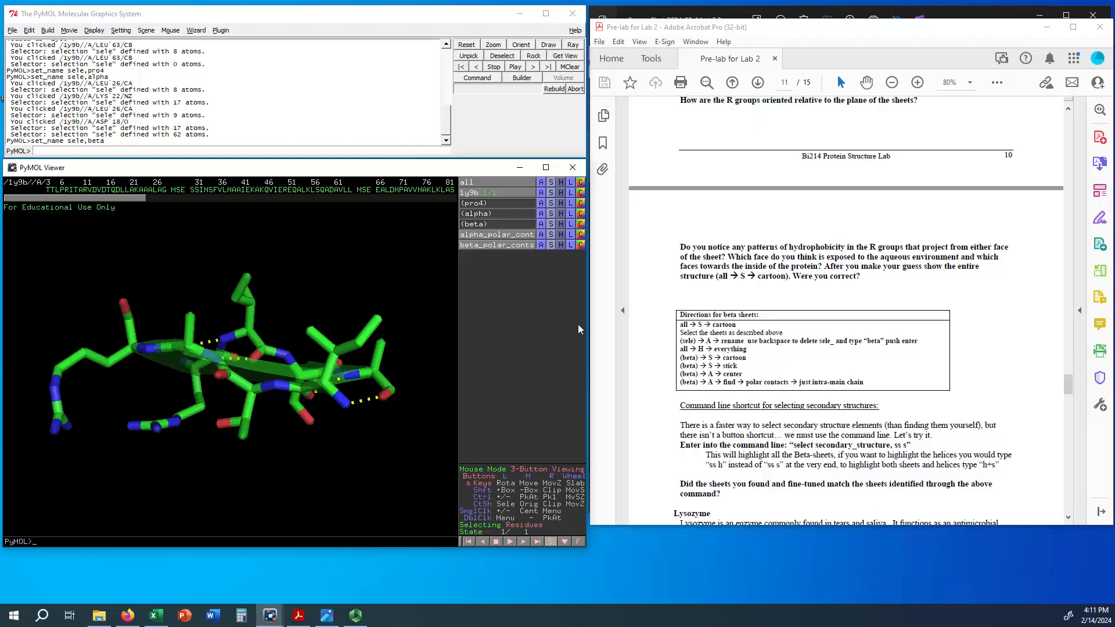
scroll(811, 459, "down", 1)
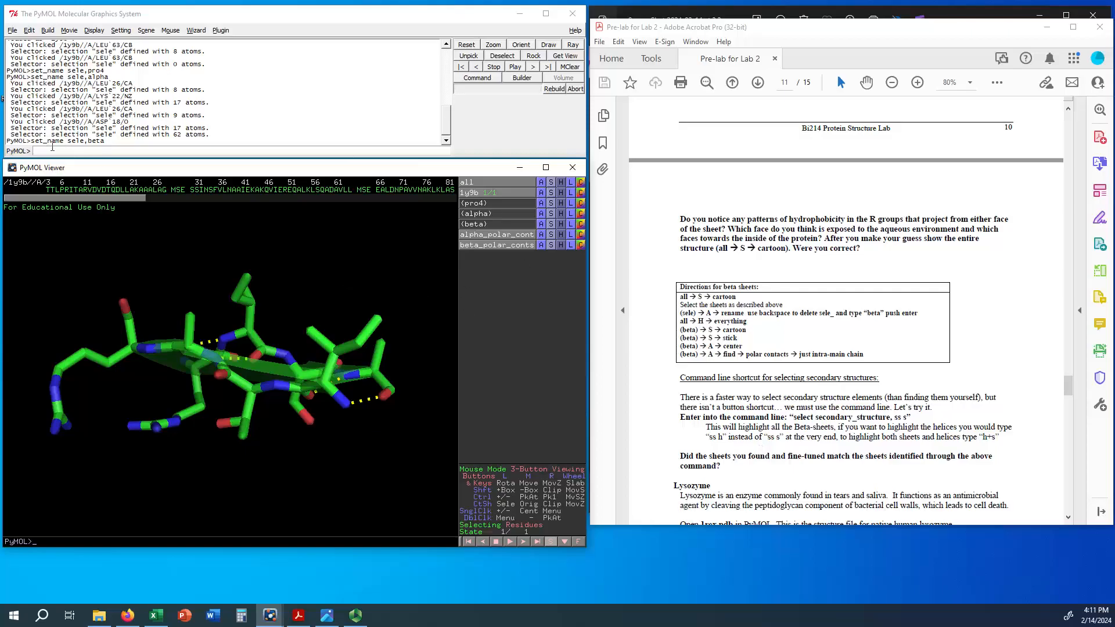
Step: Run the command "select secondary_structure, ss s" to select all beta sheets and compare them with the beta selection
left_click(56, 150)
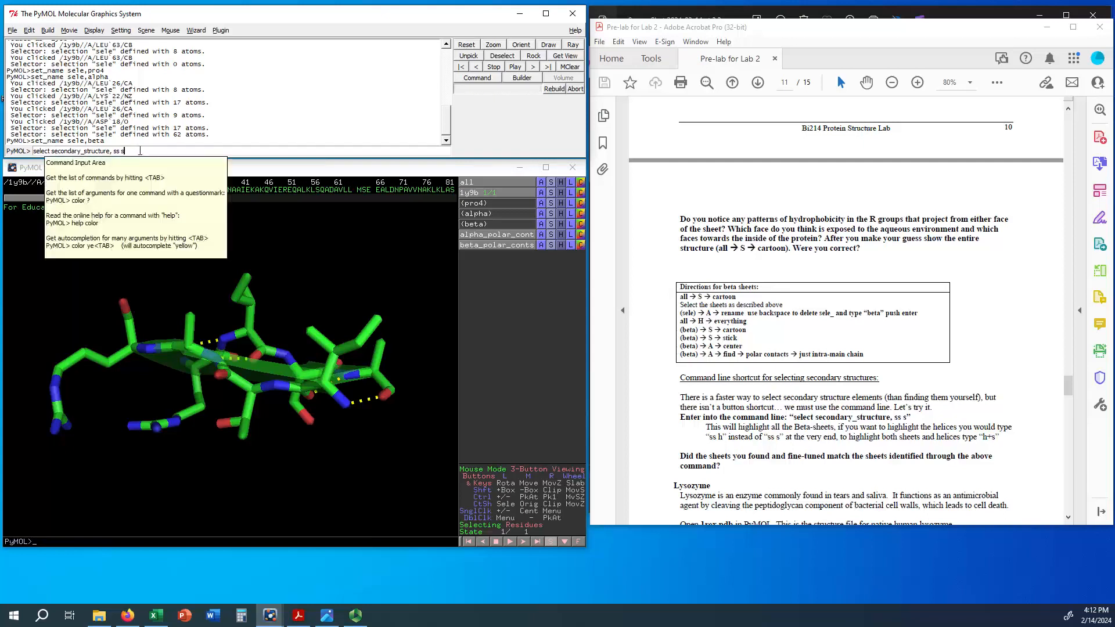
key("Return")
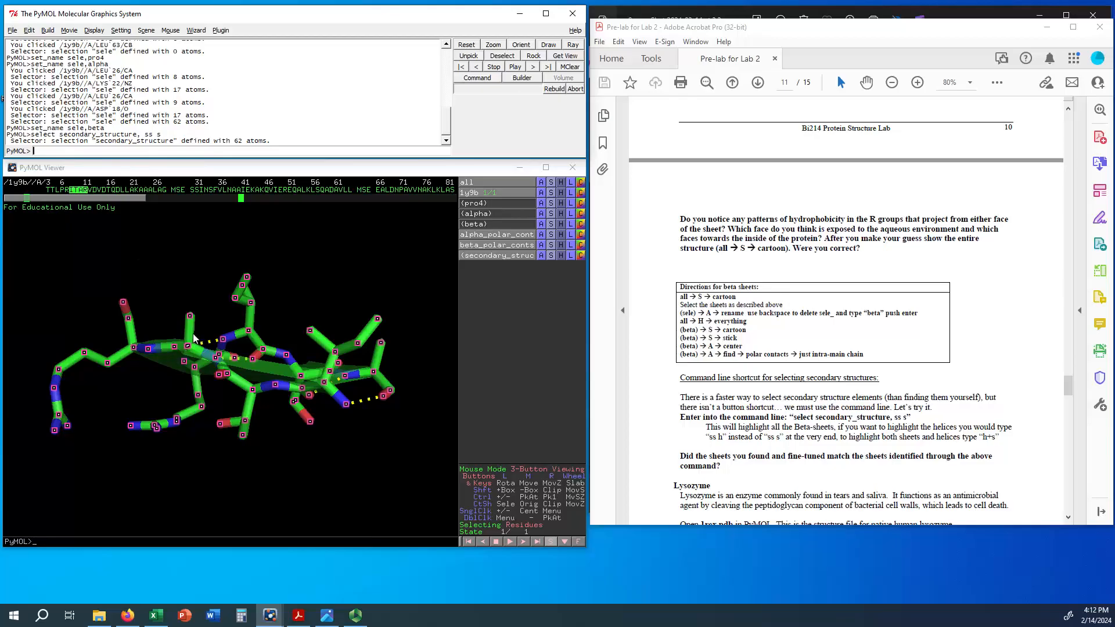
left_click_drag(194, 338, 175, 262)
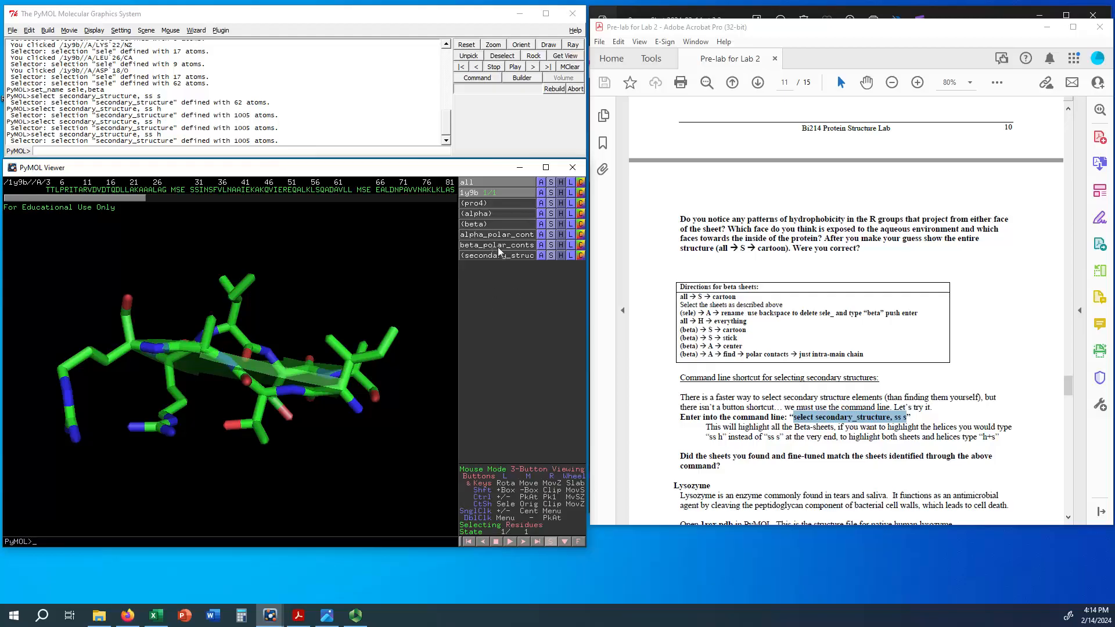
Step: Delete the secondary_structure selection and the beta and alpha polar contact objects
left_click(540, 255)
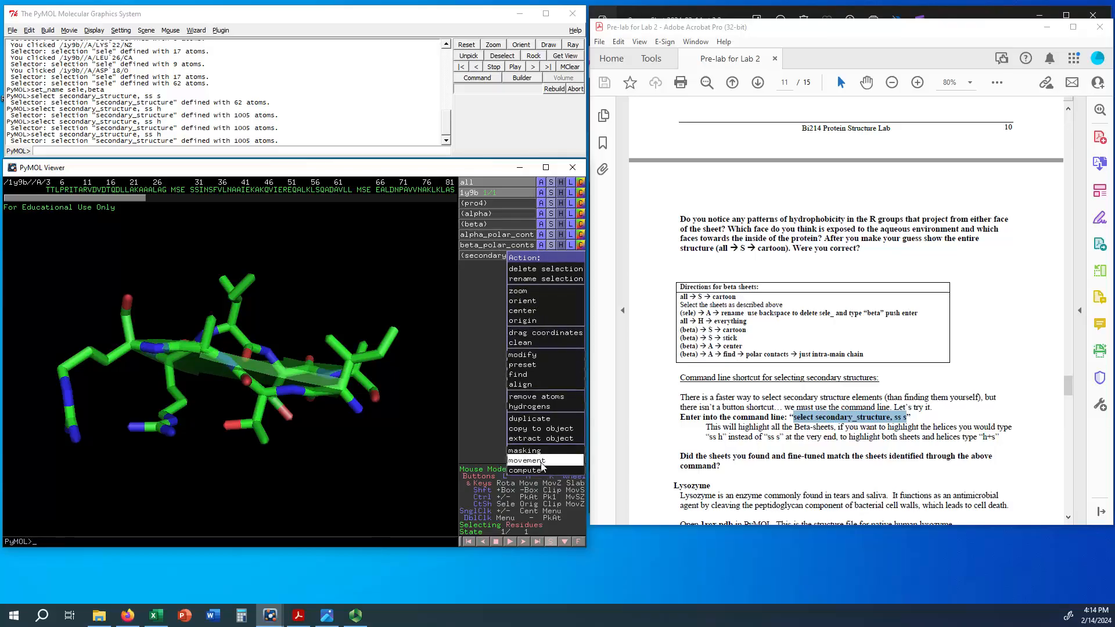
left_click(525, 269)
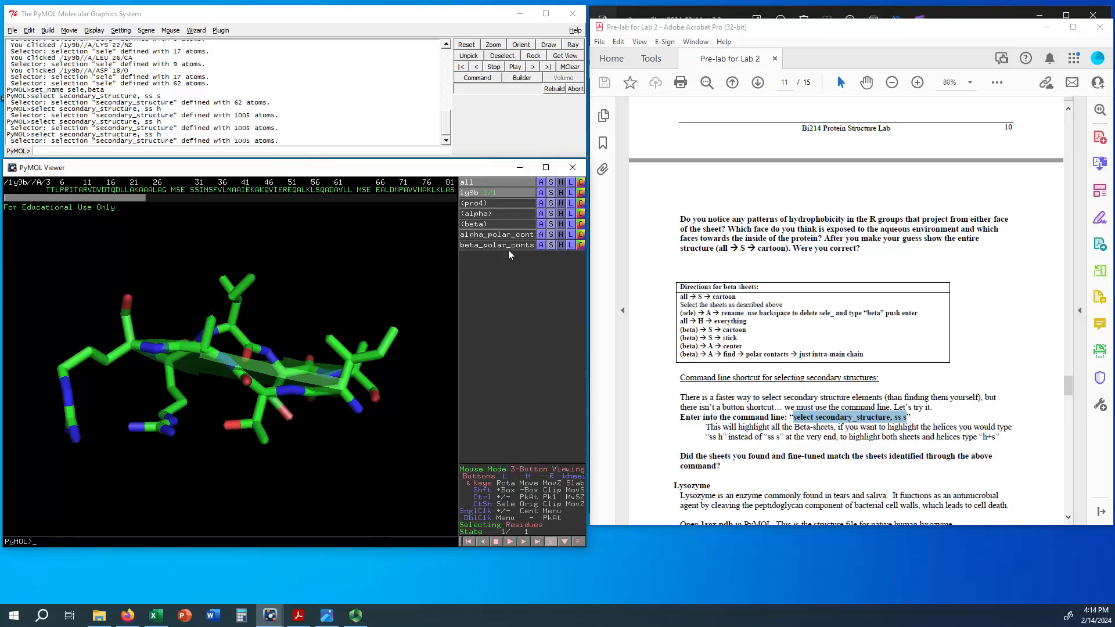
left_click(540, 244)
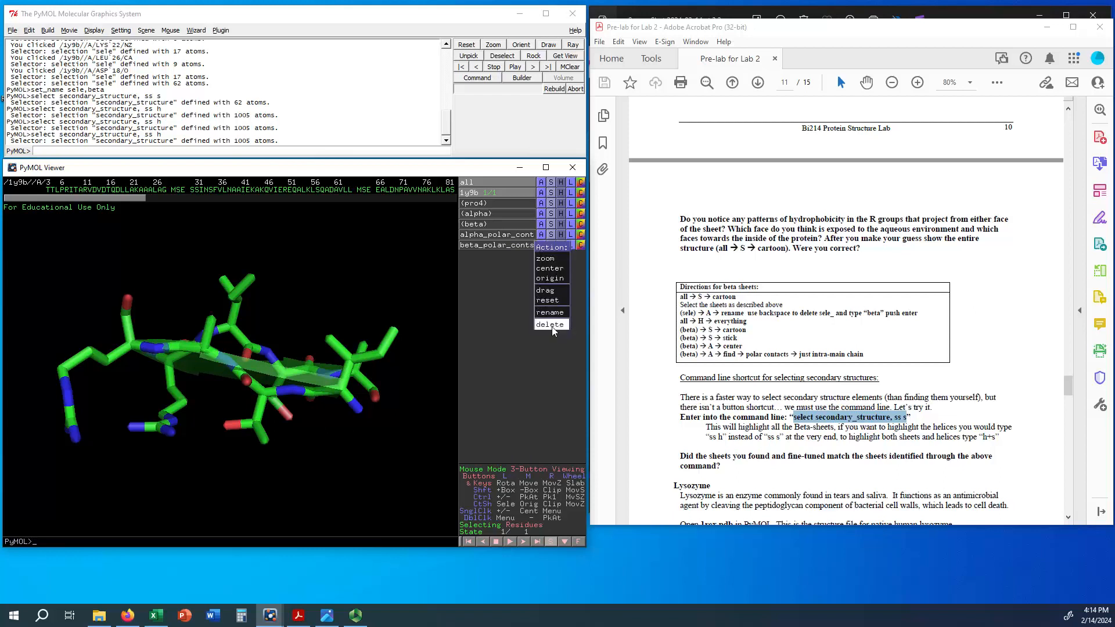
left_click(554, 328)
left_click(541, 234)
left_click(554, 318)
Step: Read the handout's Lysozyme section on opening 1rex.pdb, including its reminders about cartoon transparency, selections and starting over
scroll(802, 416, "down", 3)
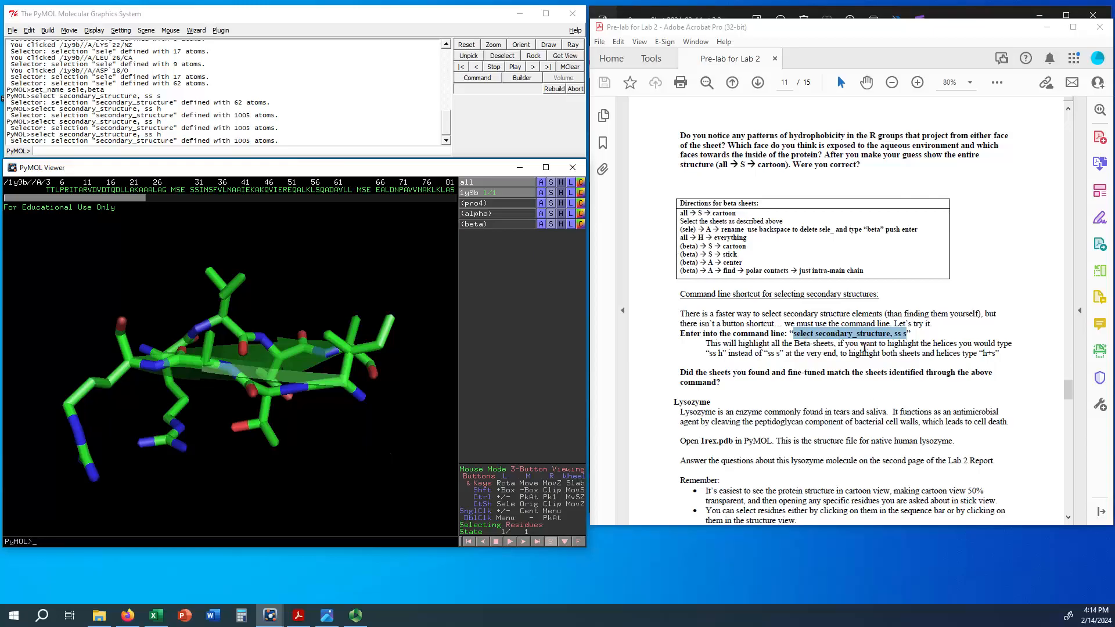
scroll(863, 381, "down", 3)
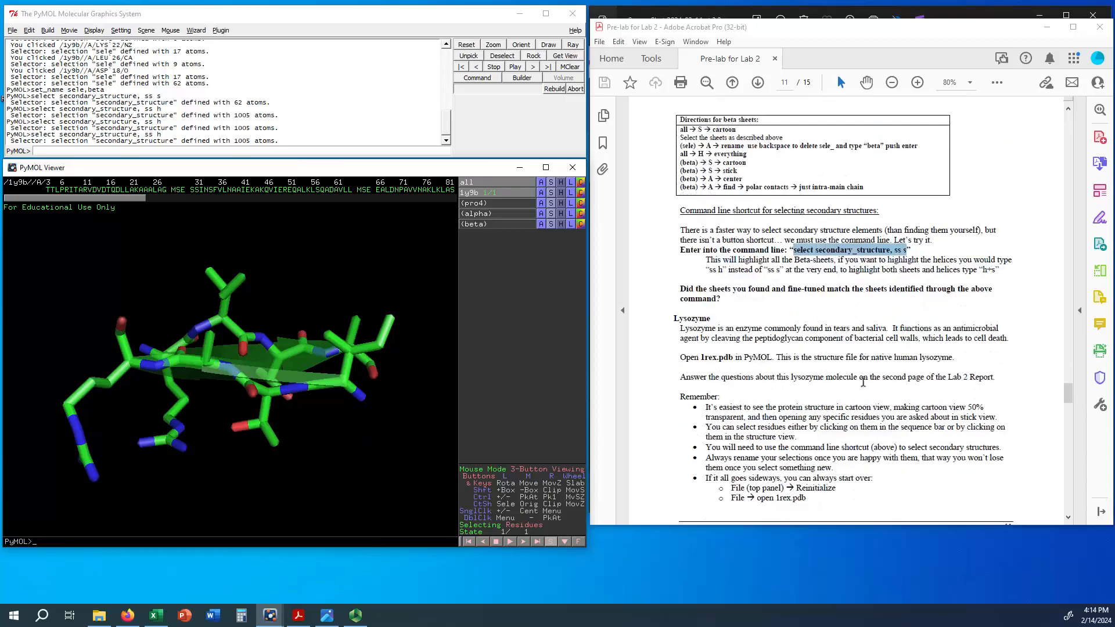
scroll(766, 340, "down", 1)
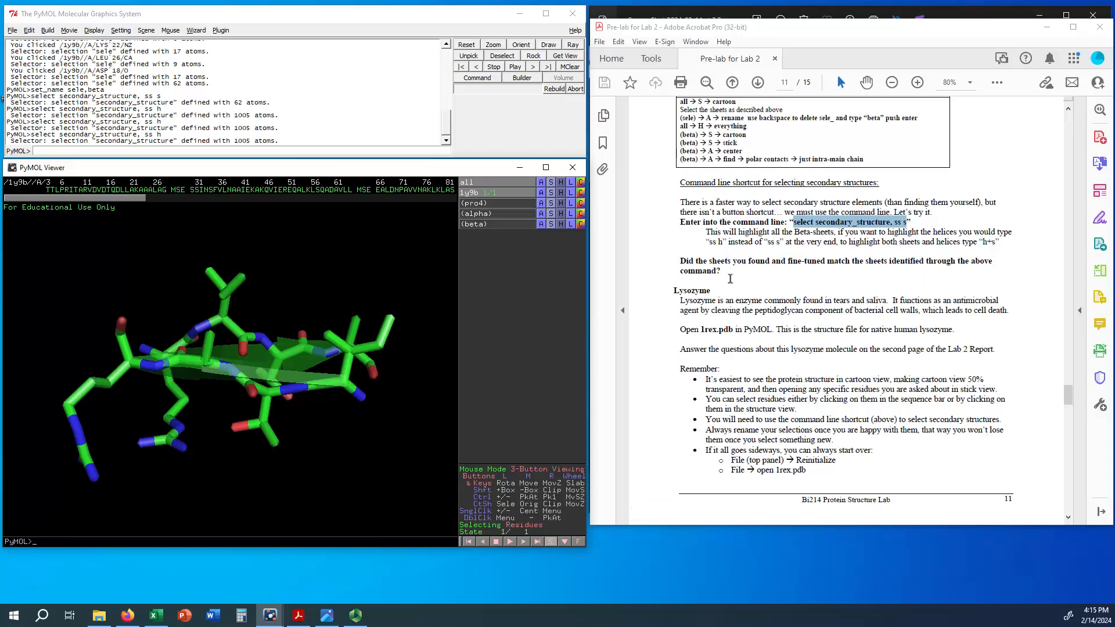
scroll(885, 392, "down", 10)
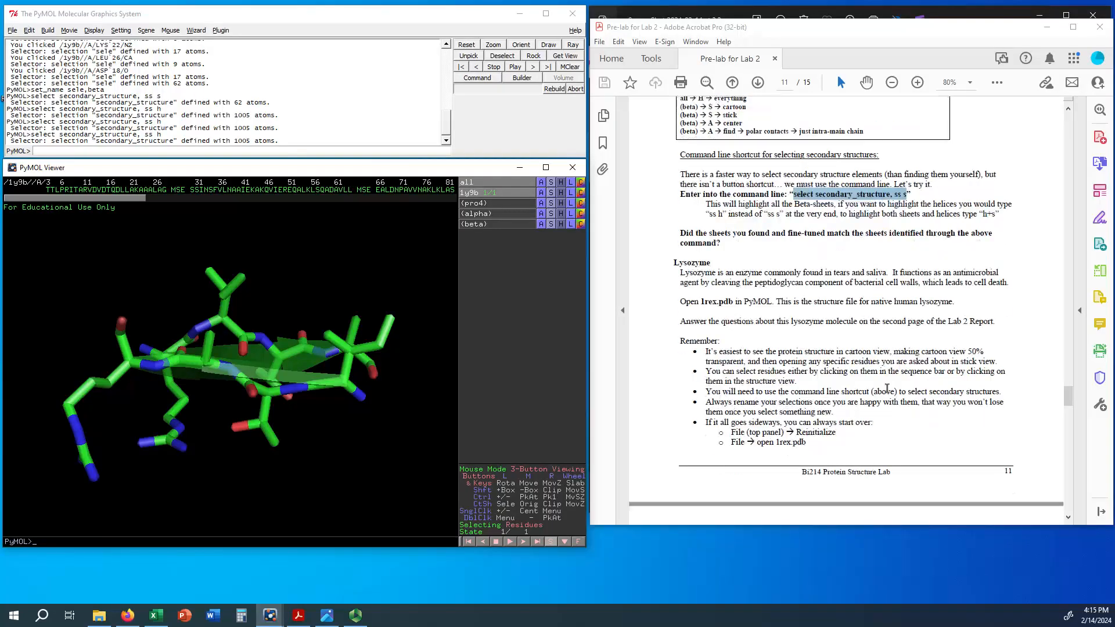
scroll(880, 392, "up", 6)
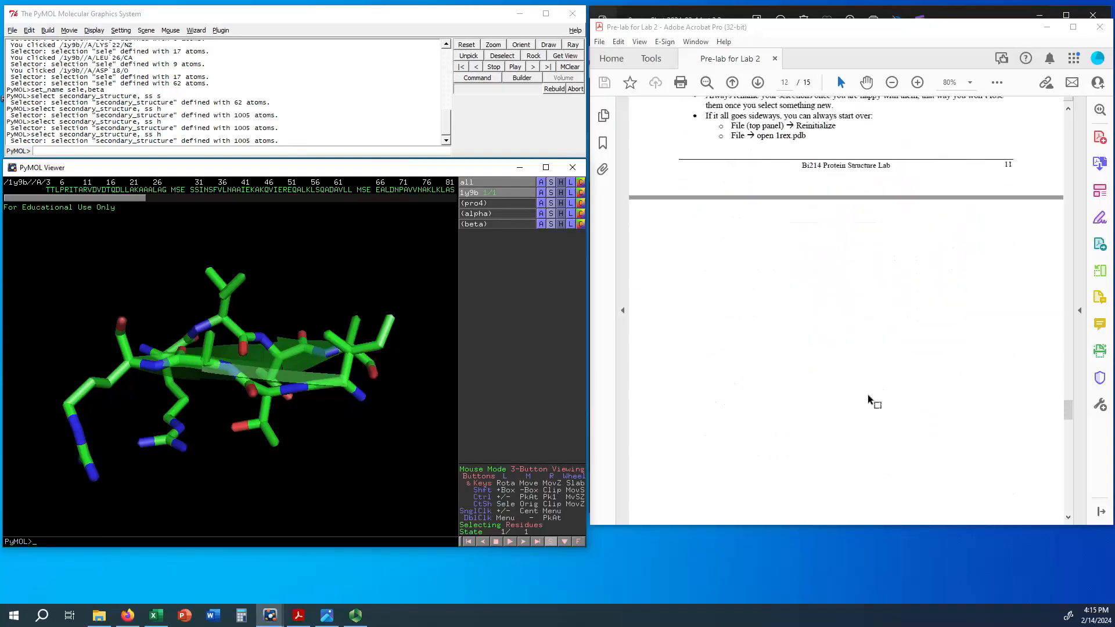
scroll(866, 393, "up", 2)
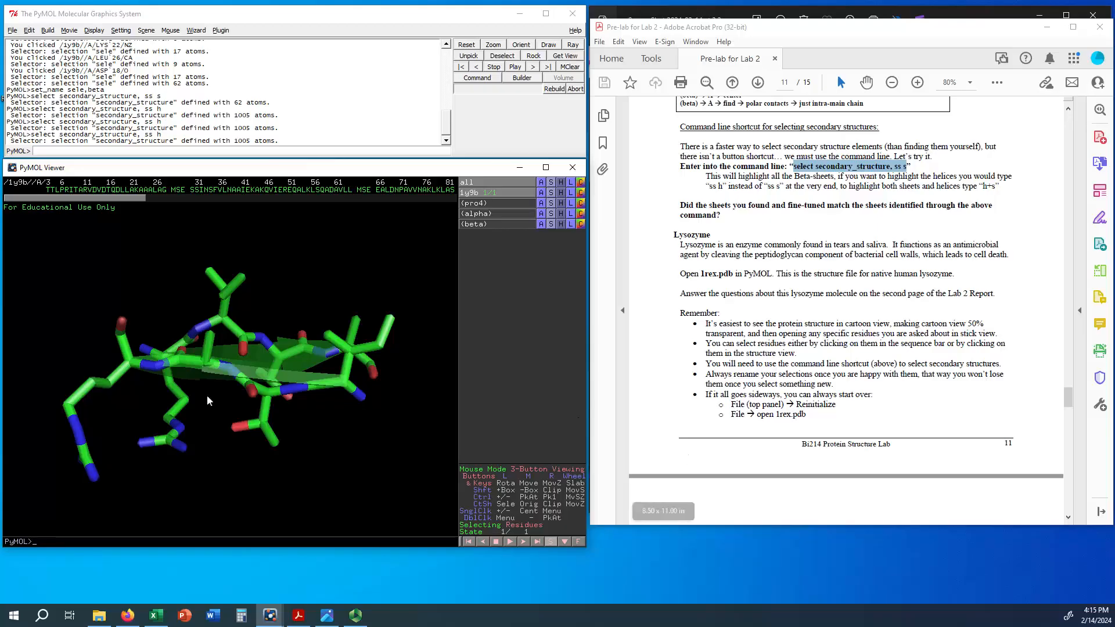
left_click_drag(205, 386, 199, 347)
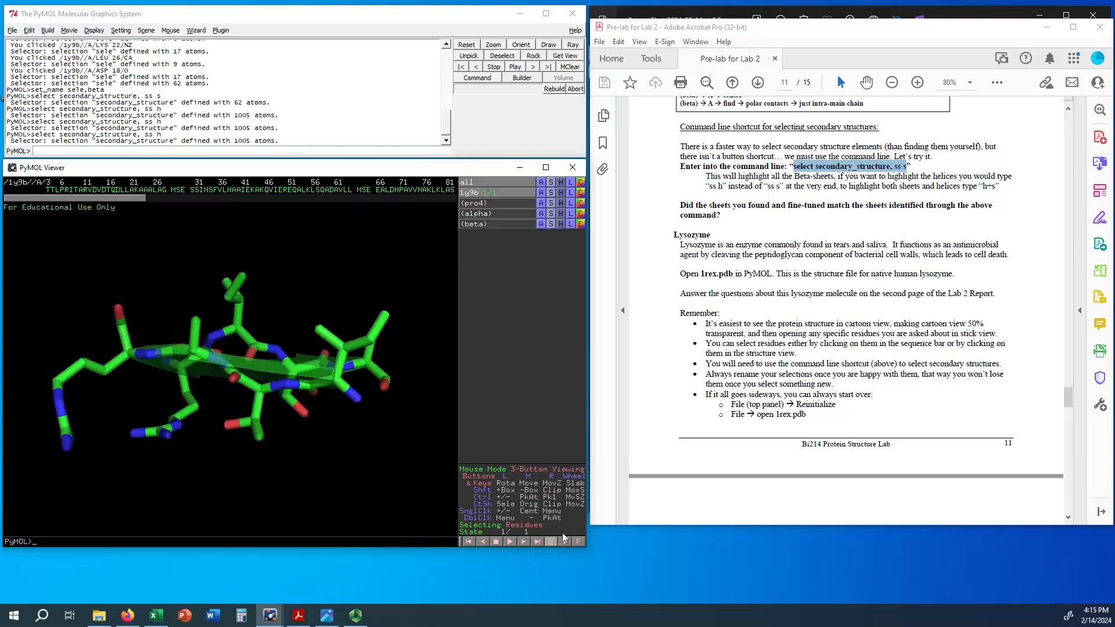